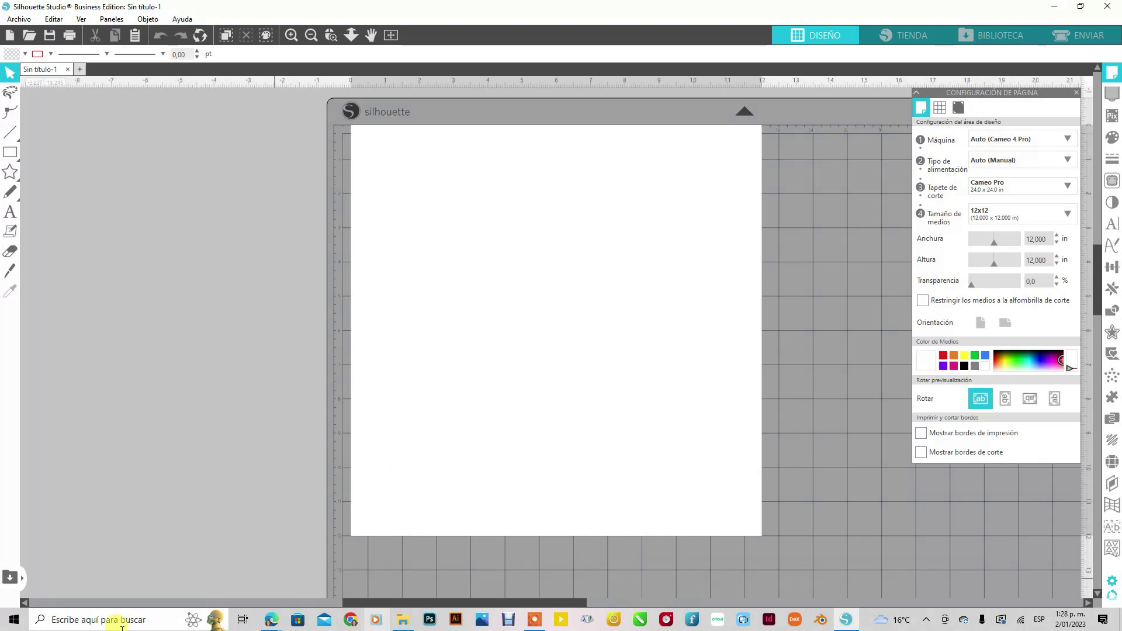
- Switch to the Creative Fabrica site in the browser and list the Fuentes Caligráficas category
mouse_move(271, 619)
left_click(559, 571)
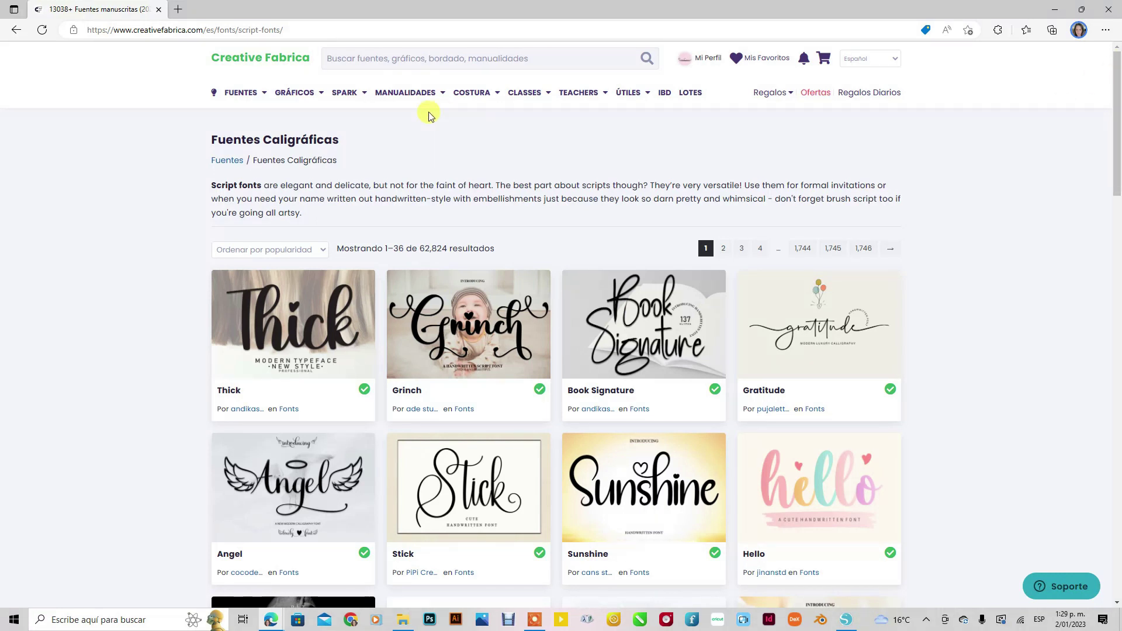
mouse_move(241, 101)
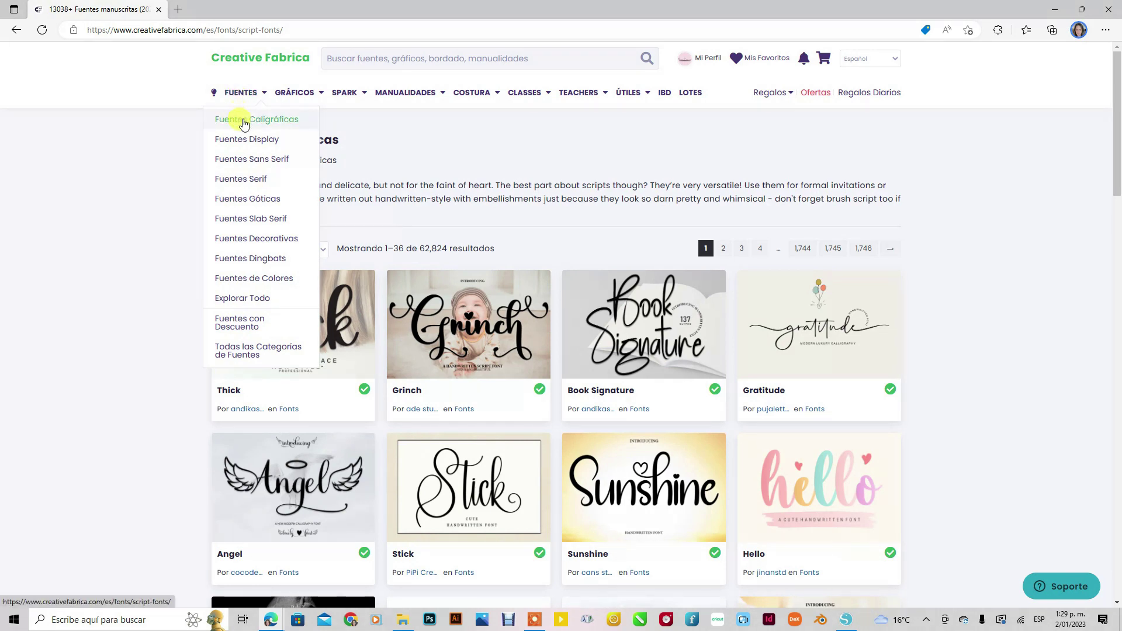
left_click(240, 118)
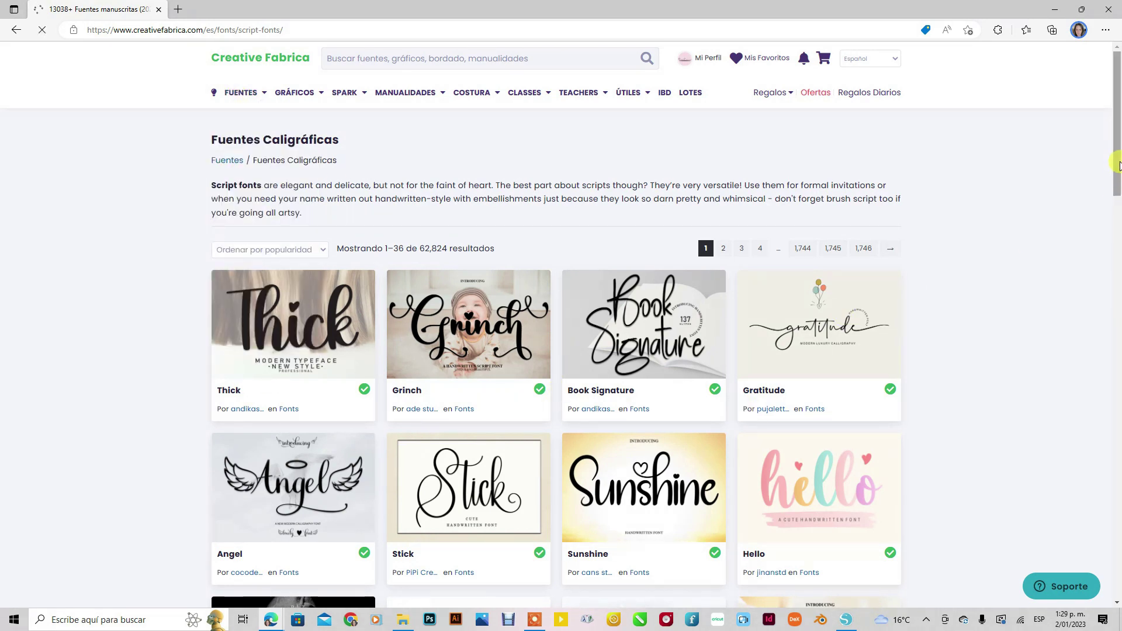
- Browse the calligraphic fonts and open the product page of the Angel font
scroll(1114, 225, "down", 4)
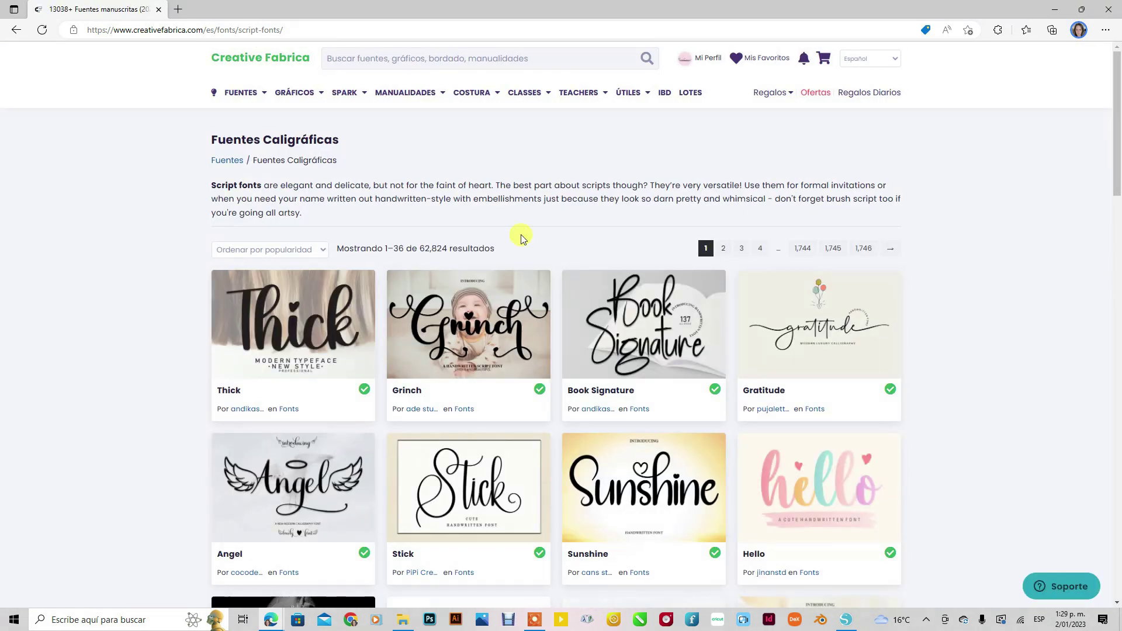
left_click_drag(1110, 117, 1117, 213)
right_click(1104, 183)
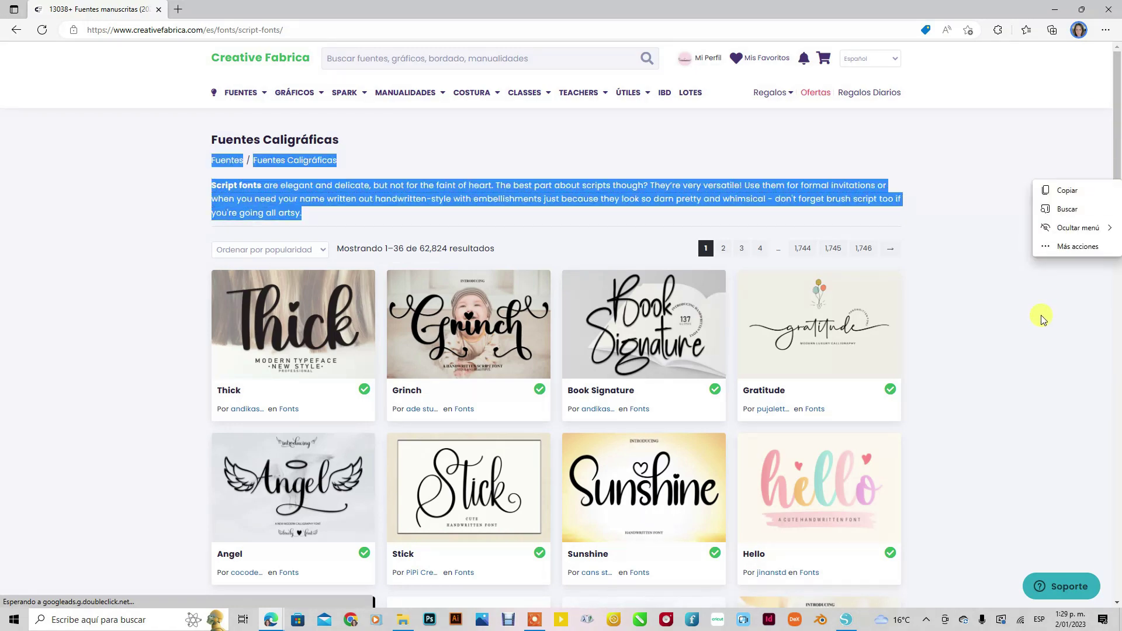
left_click(1039, 316)
left_click_drag(1114, 166, 1116, 193)
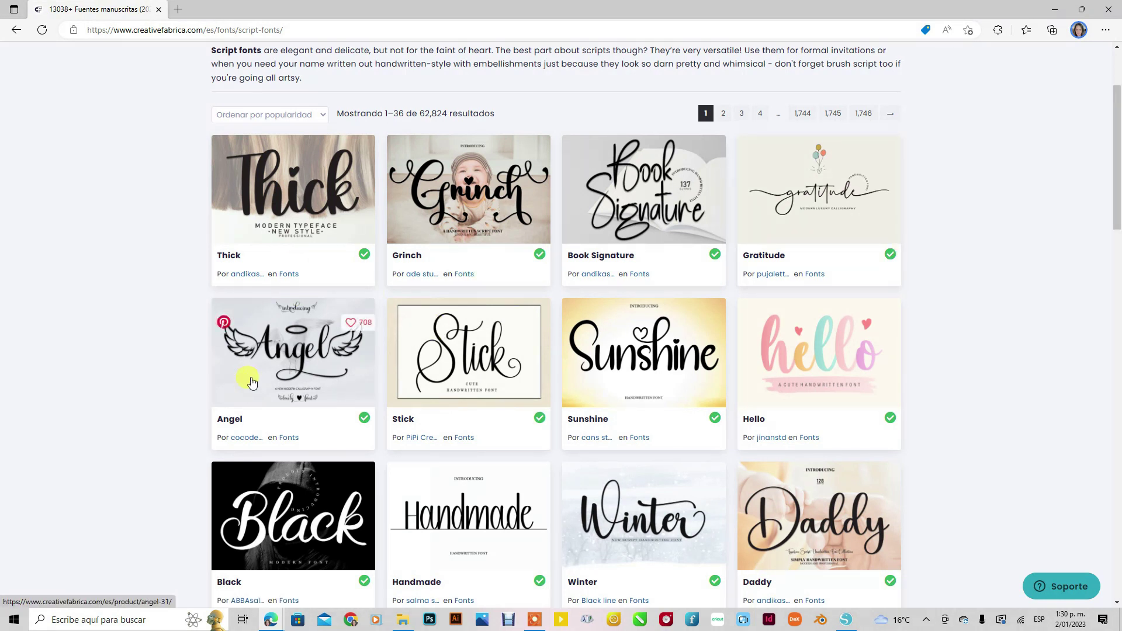
left_click(289, 357)
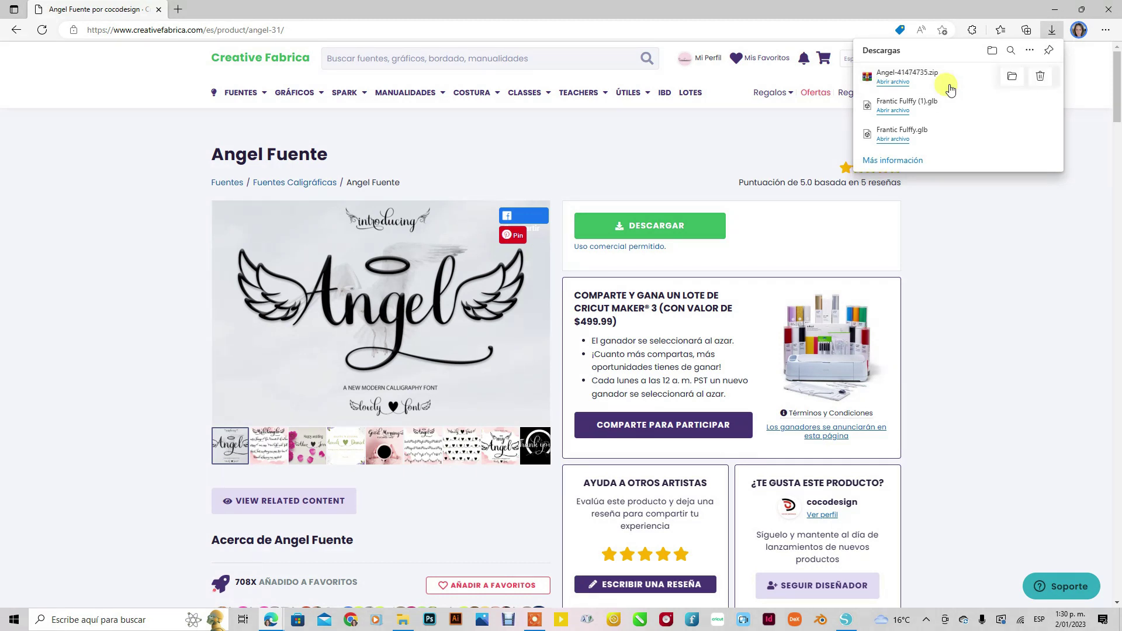
- Switch to the Descargas folder in File Explorer and extract the Angel-41474735 archive into a folder of the same name
left_click(398, 621)
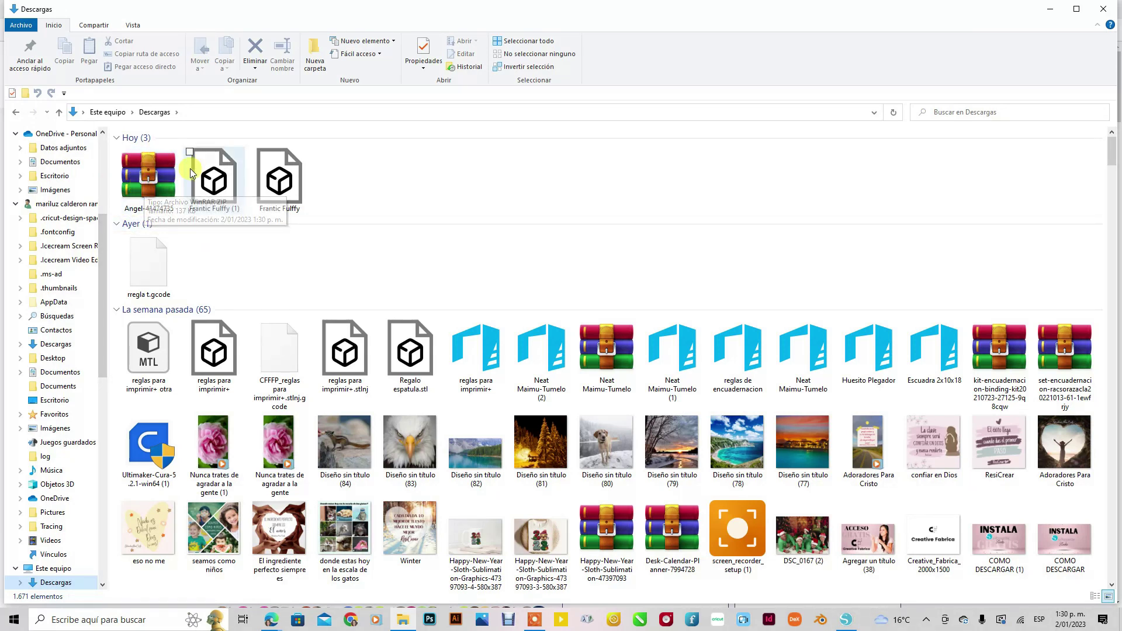
left_click(166, 187)
right_click(167, 187)
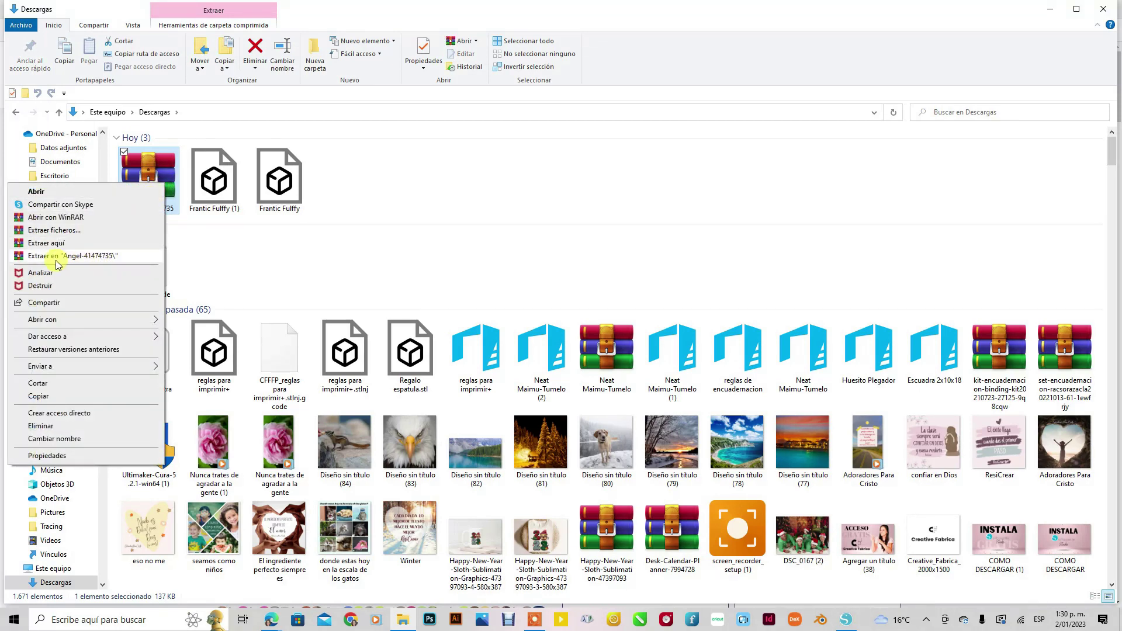
left_click(121, 257)
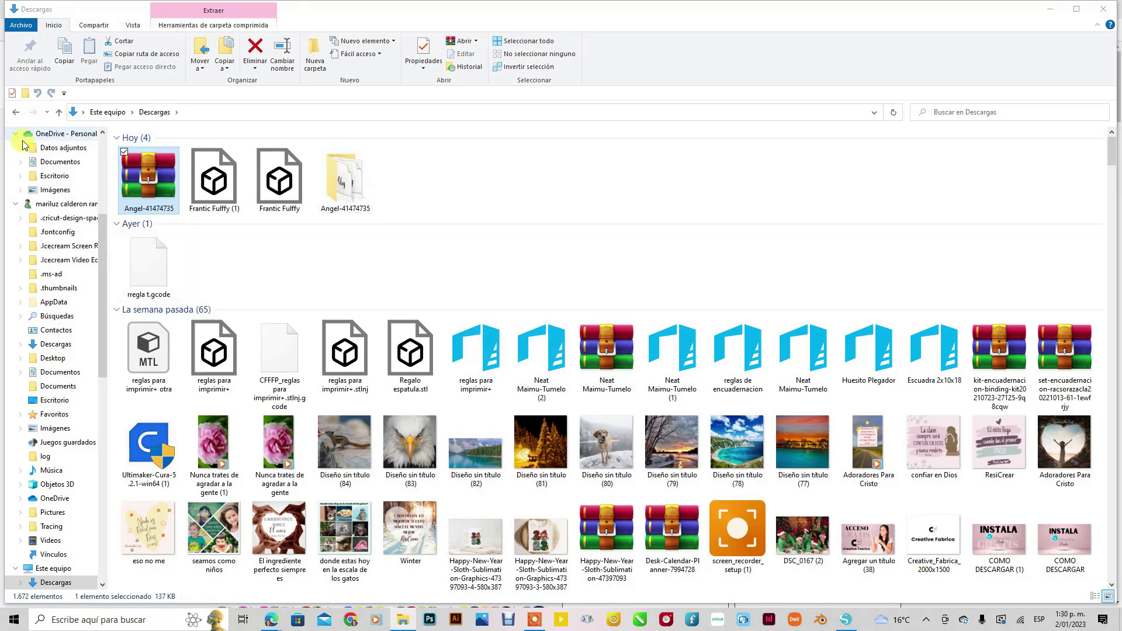
- Open the Angel-41474735 archive in WinRAR and install the Angel.otf font from it
double_click(155, 189)
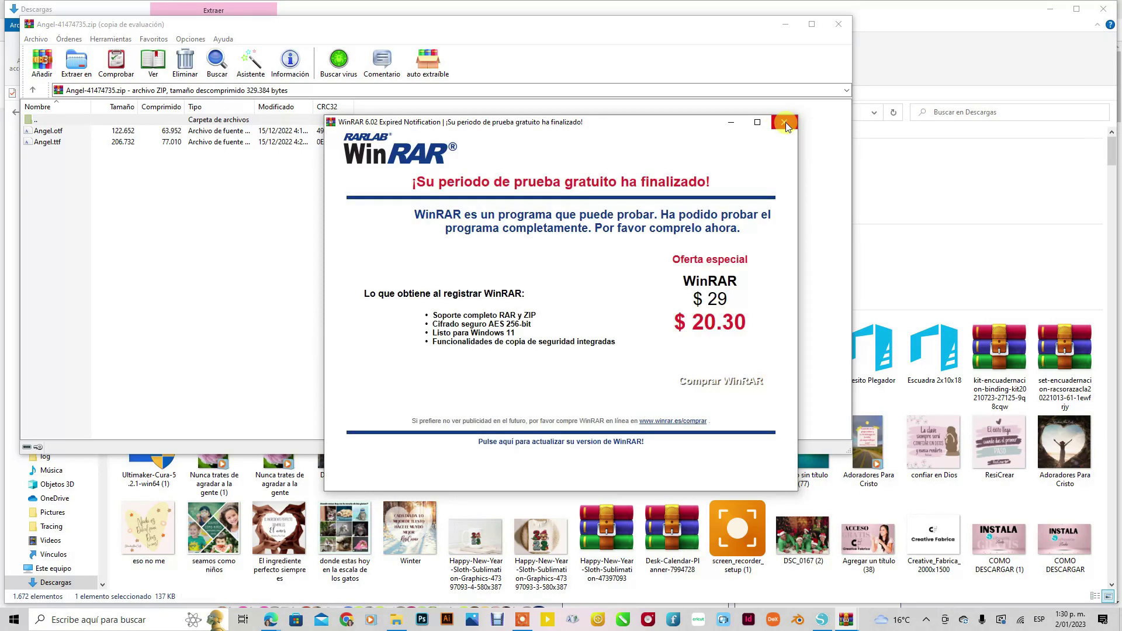
left_click(784, 121)
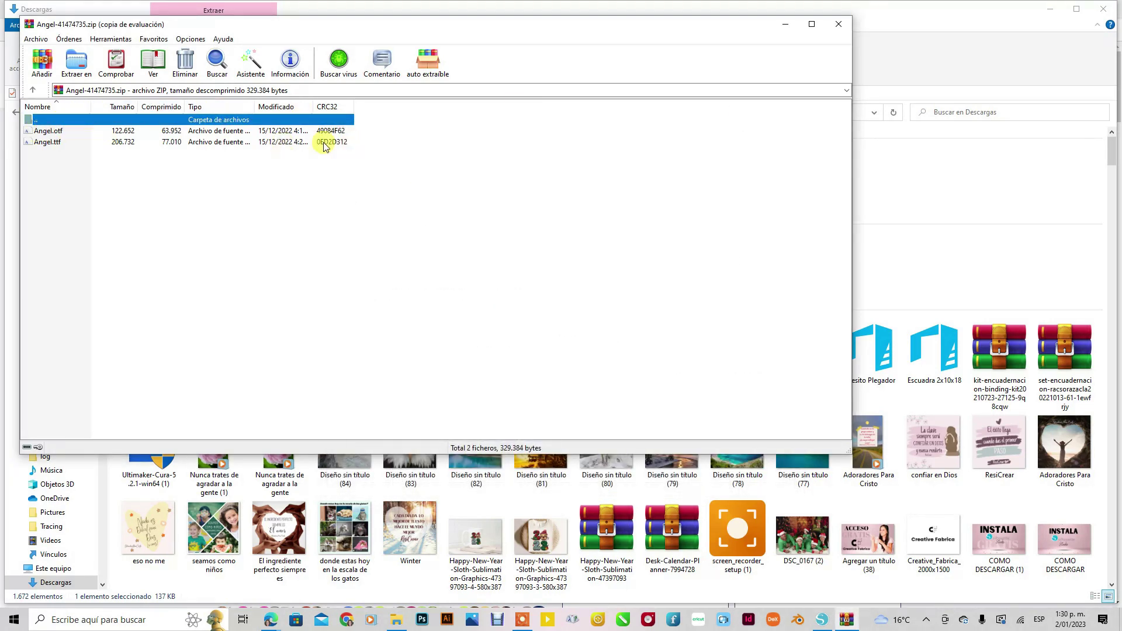
double_click(62, 132)
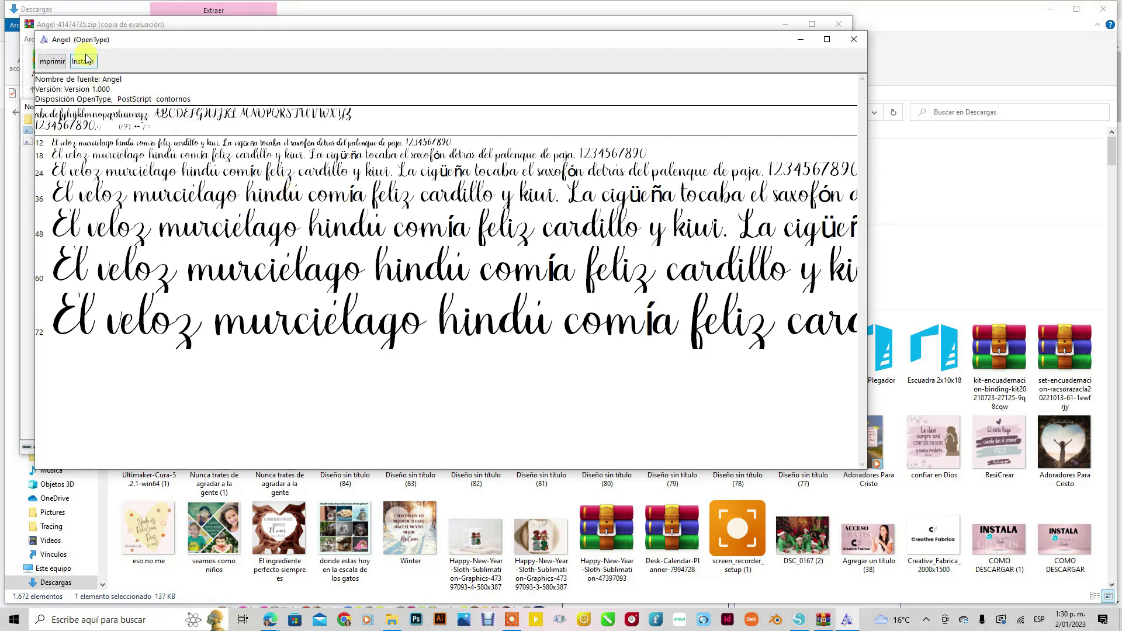
left_click(82, 61)
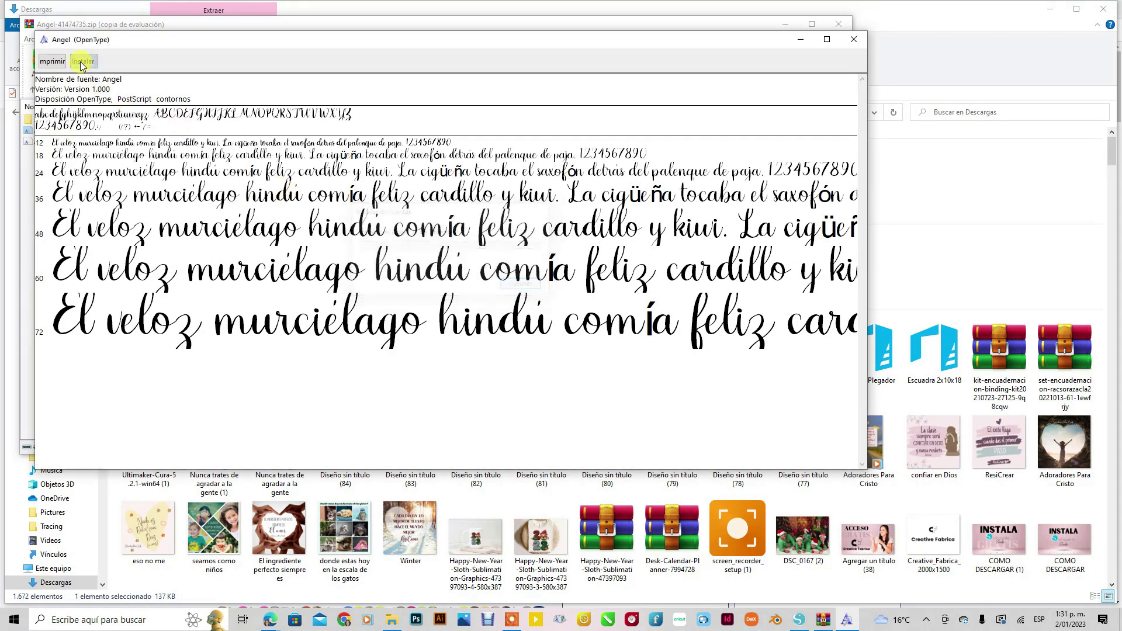
left_click(853, 39)
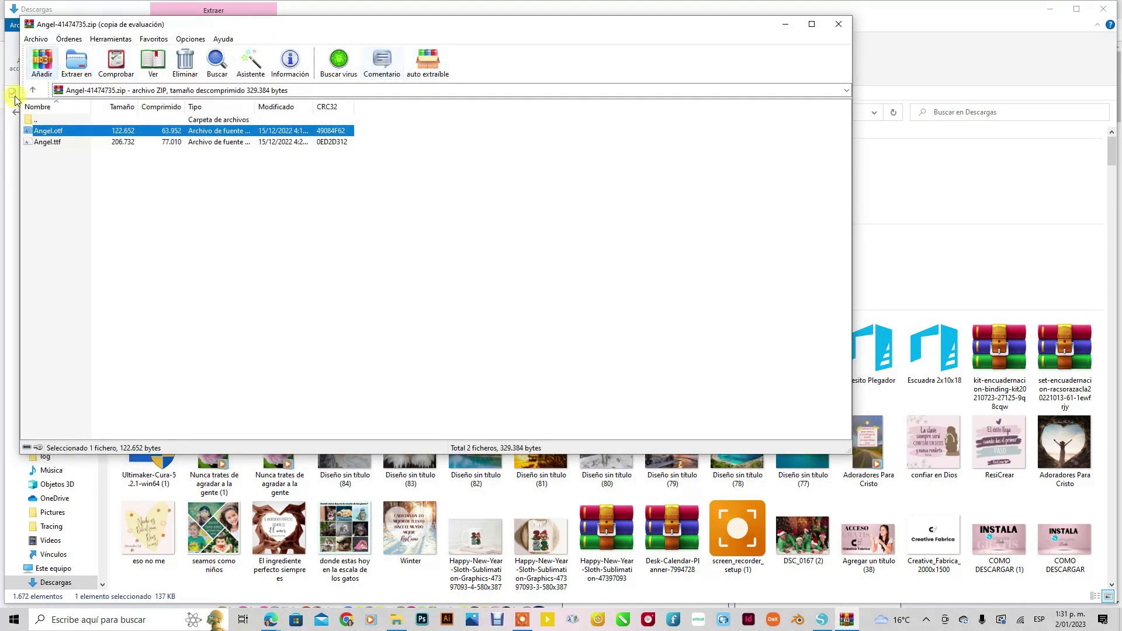
- Try to install Angel.ttf from the archive, dismiss replacing the installed font, and close the archive
left_click(47, 143)
double_click(47, 143)
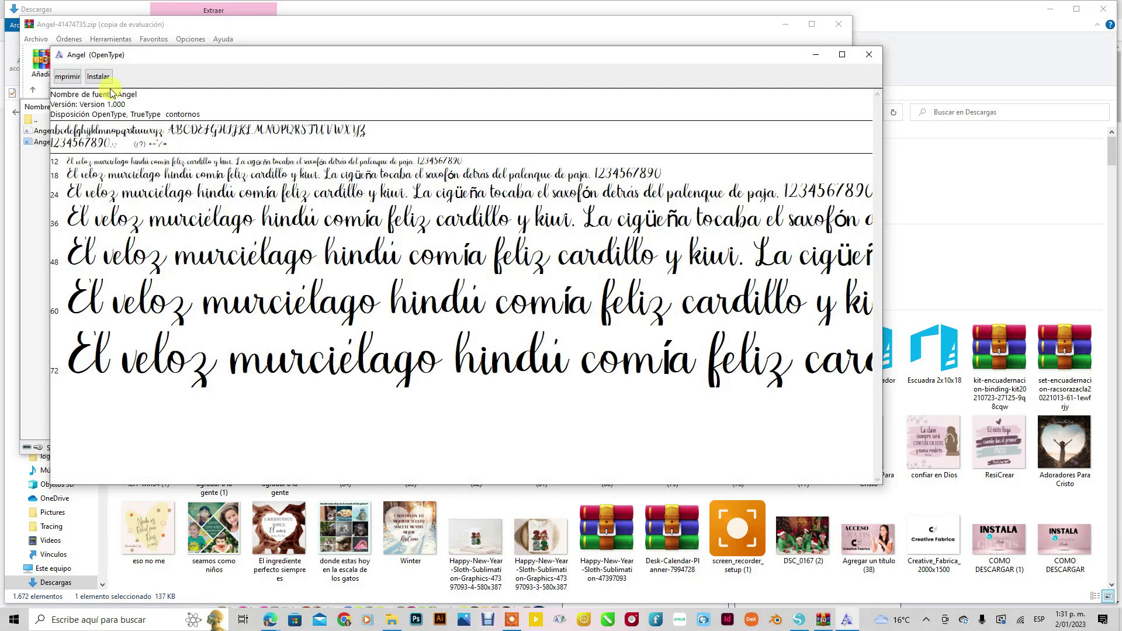
left_click(98, 77)
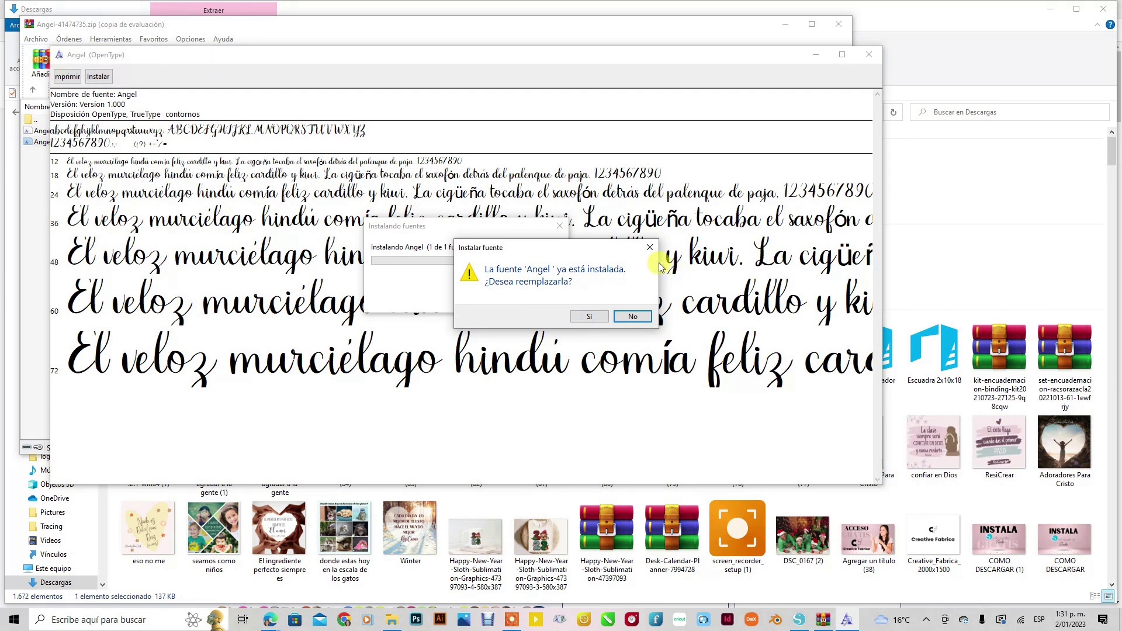
left_click(649, 247)
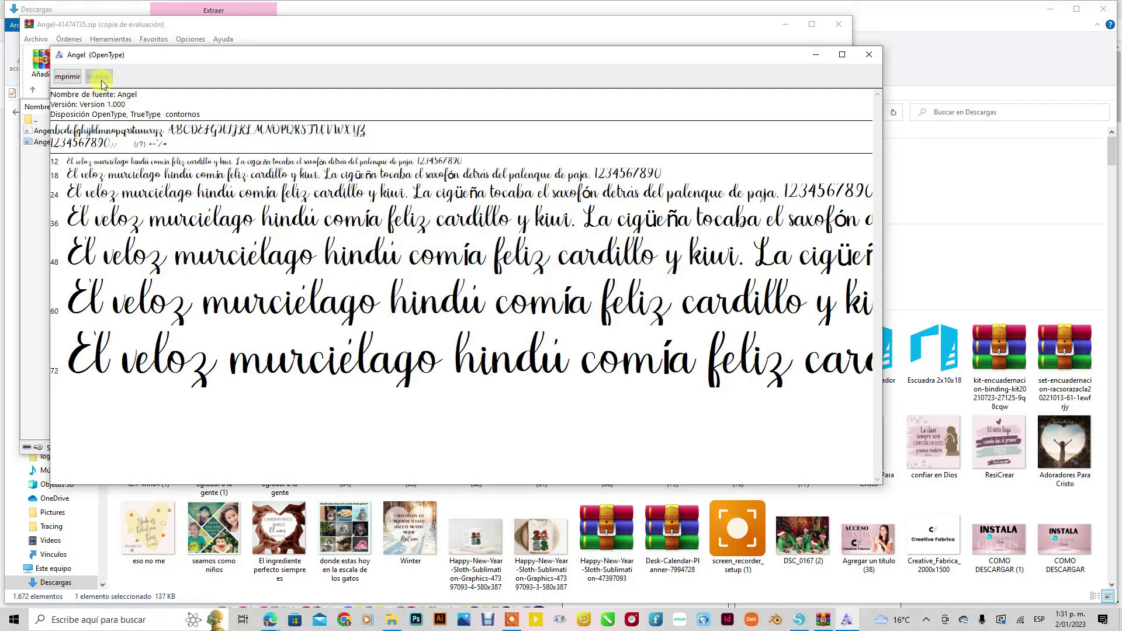
left_click(869, 56)
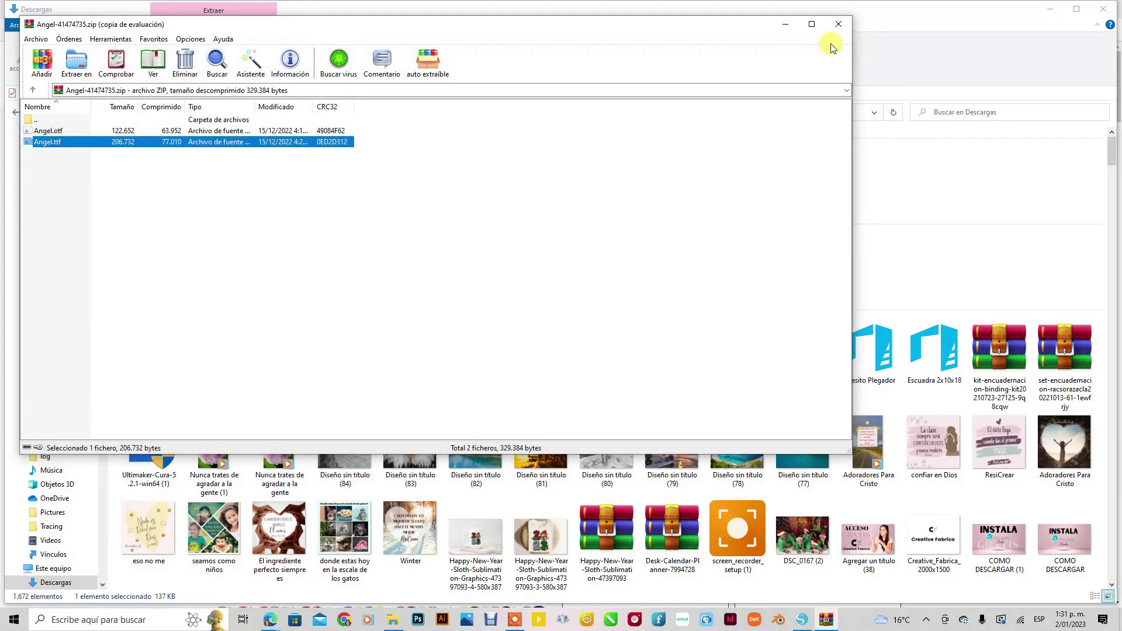
left_click(839, 24)
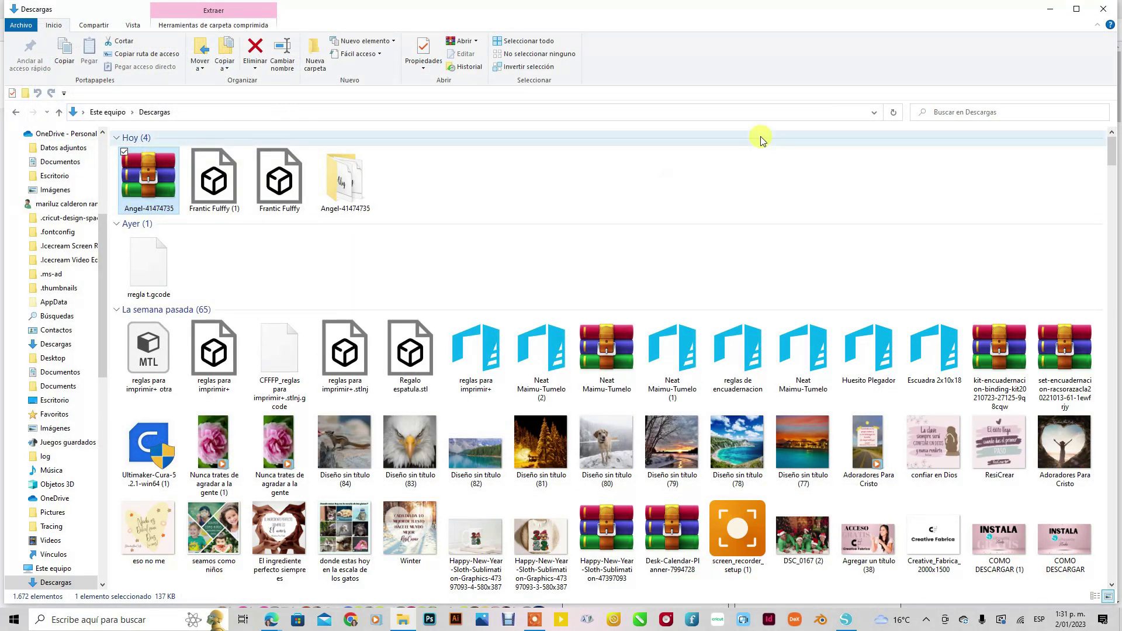
- Glance at the Angel font page in the browser, and add the text "Angel" to the blank page in Silhouette Studio
mouse_move(275, 620)
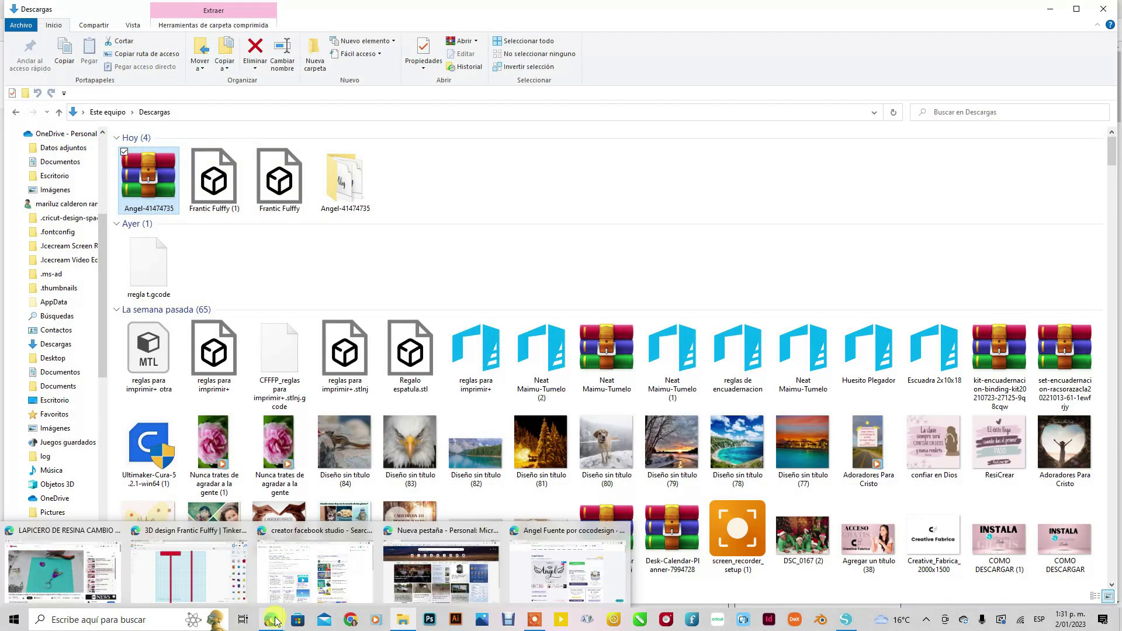
left_click(546, 581)
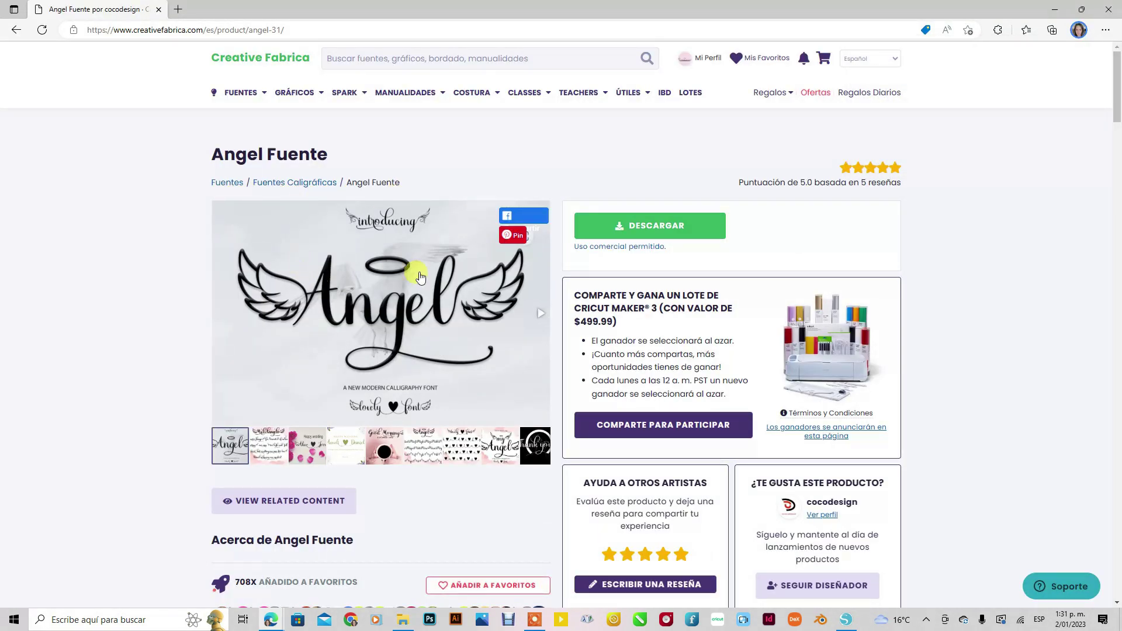
left_click(846, 621)
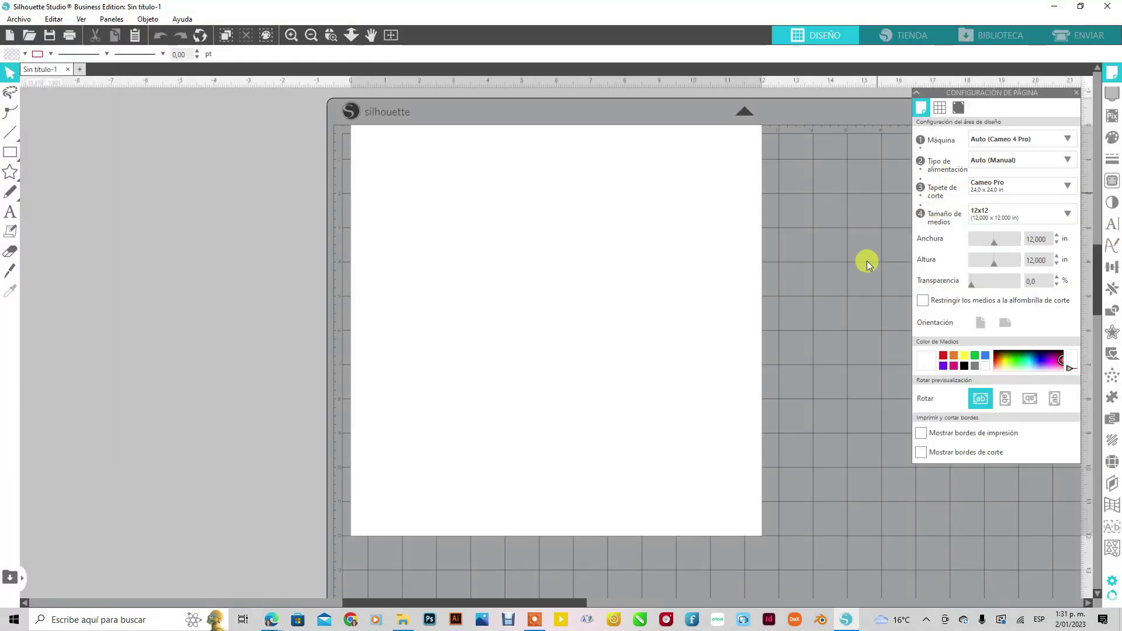
left_click(11, 217)
left_click(555, 233)
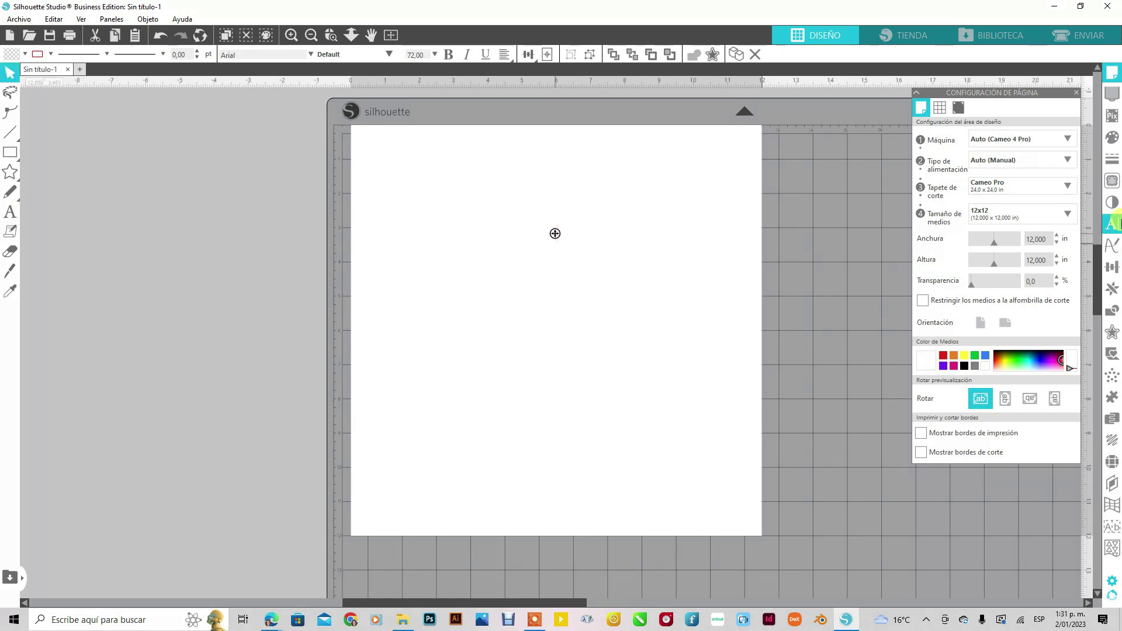
type("A")
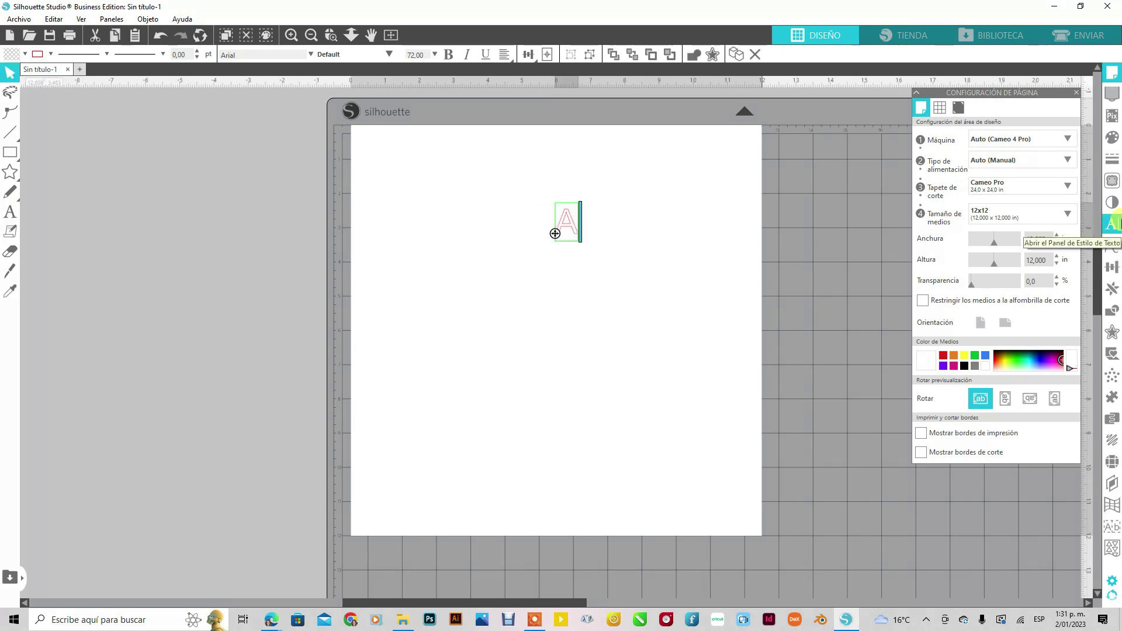
type("ngel")
left_click(531, 427)
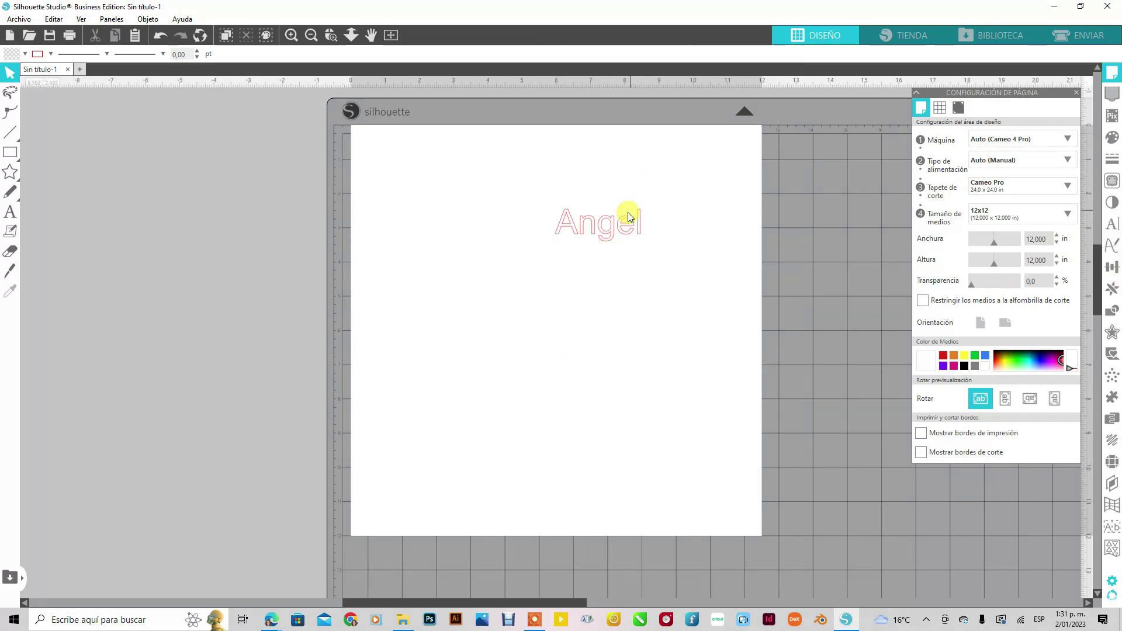
- Fill the text "Angel" with black and enlarge it to about 6.3 in wide in the upper middle of the page
left_click_drag(645, 231, 576, 263)
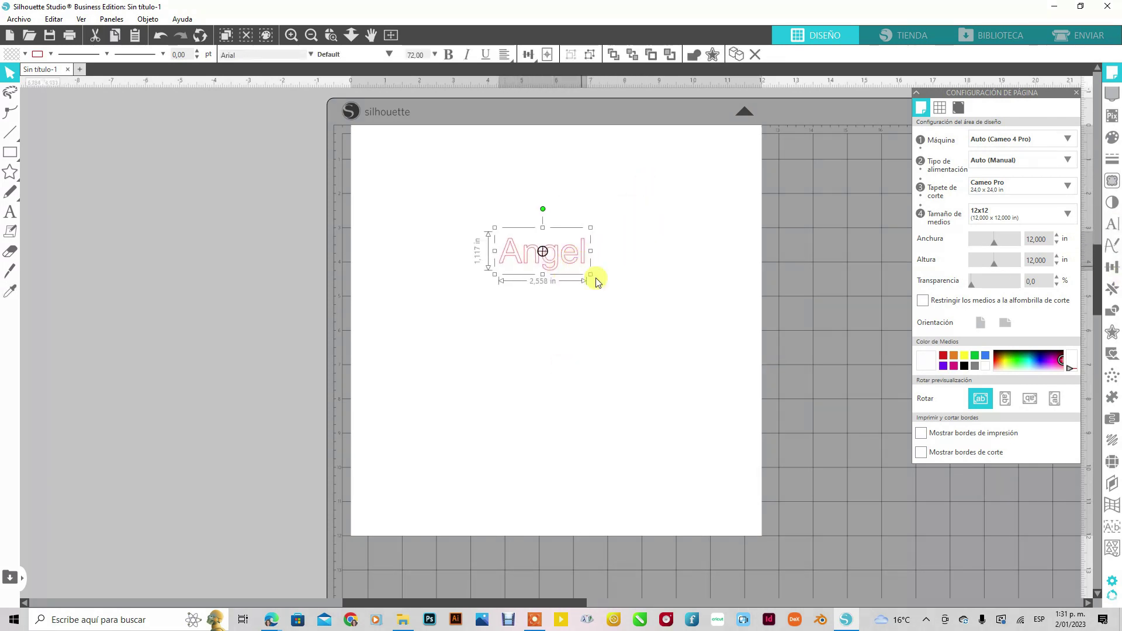
left_click(1112, 137)
left_click(921, 134)
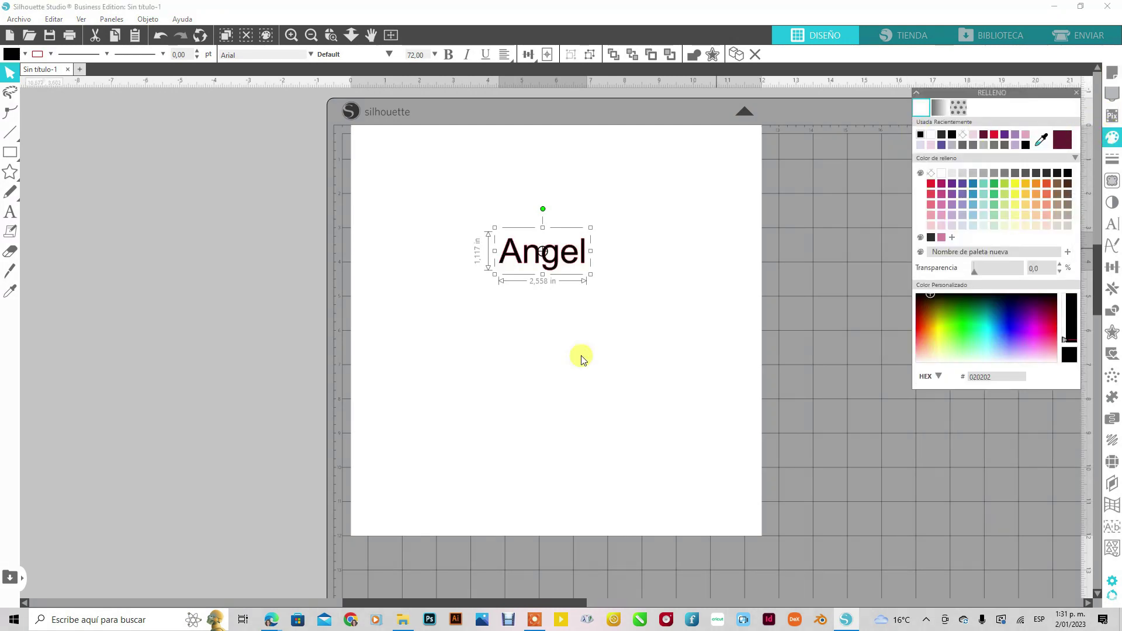
left_click_drag(590, 273, 627, 291)
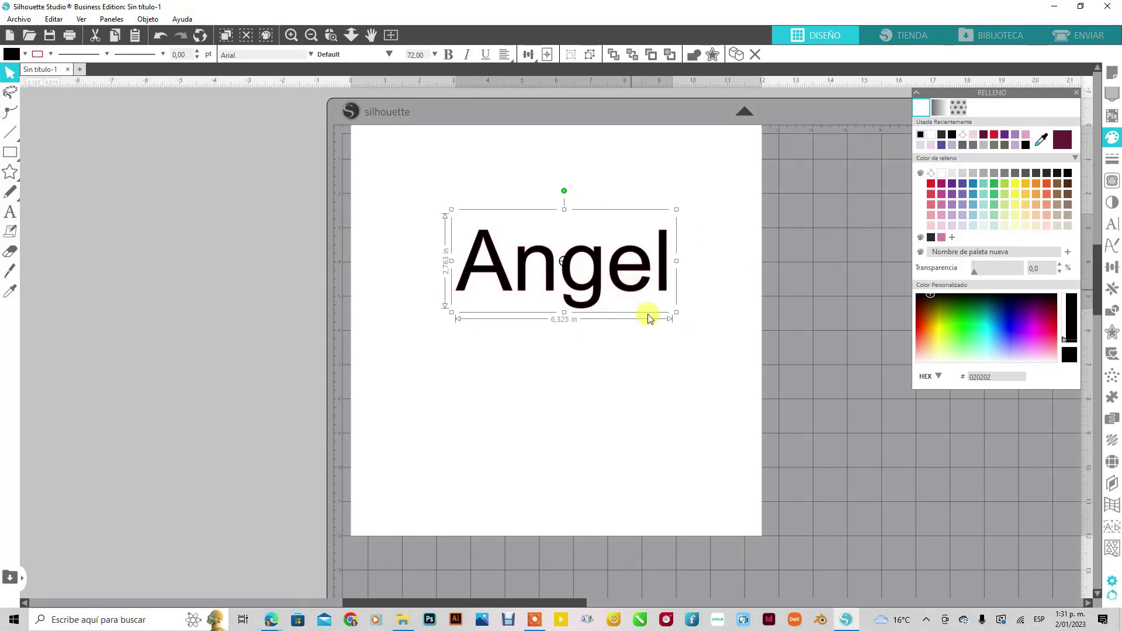
left_click(661, 358)
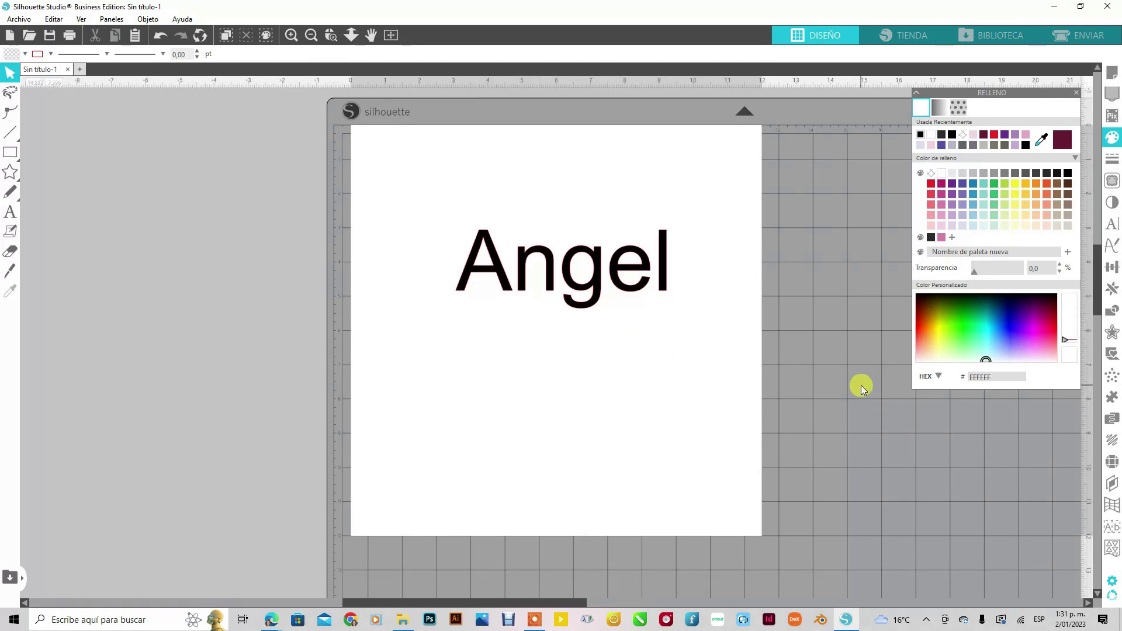
- Try to find the Angel font in the text style font list for the text "Angel"
left_click(591, 287)
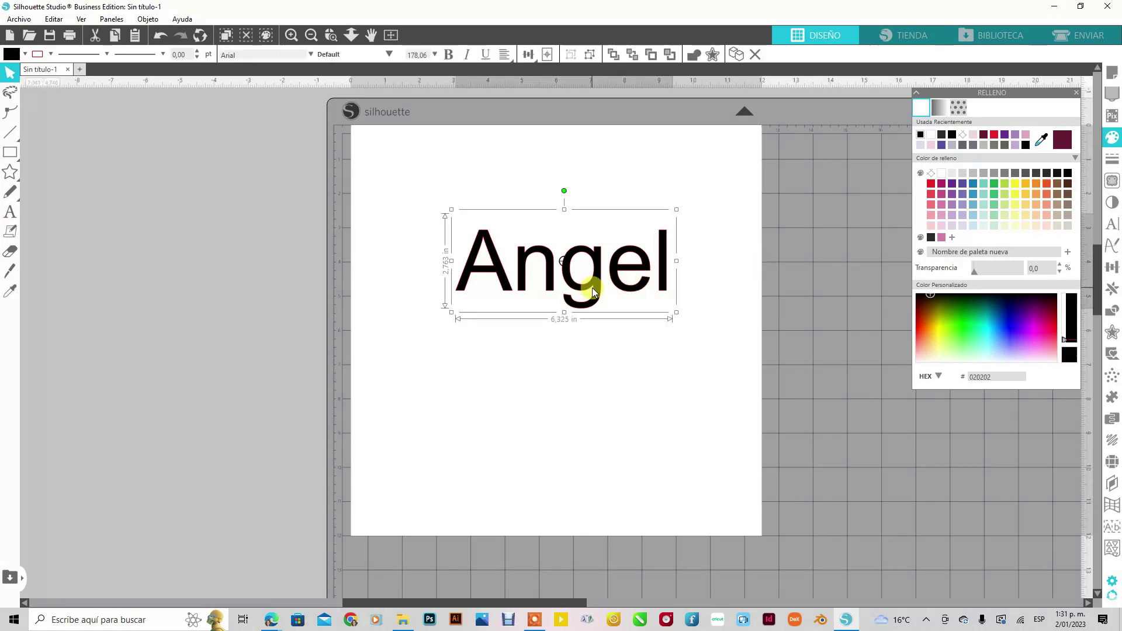
left_click(1112, 226)
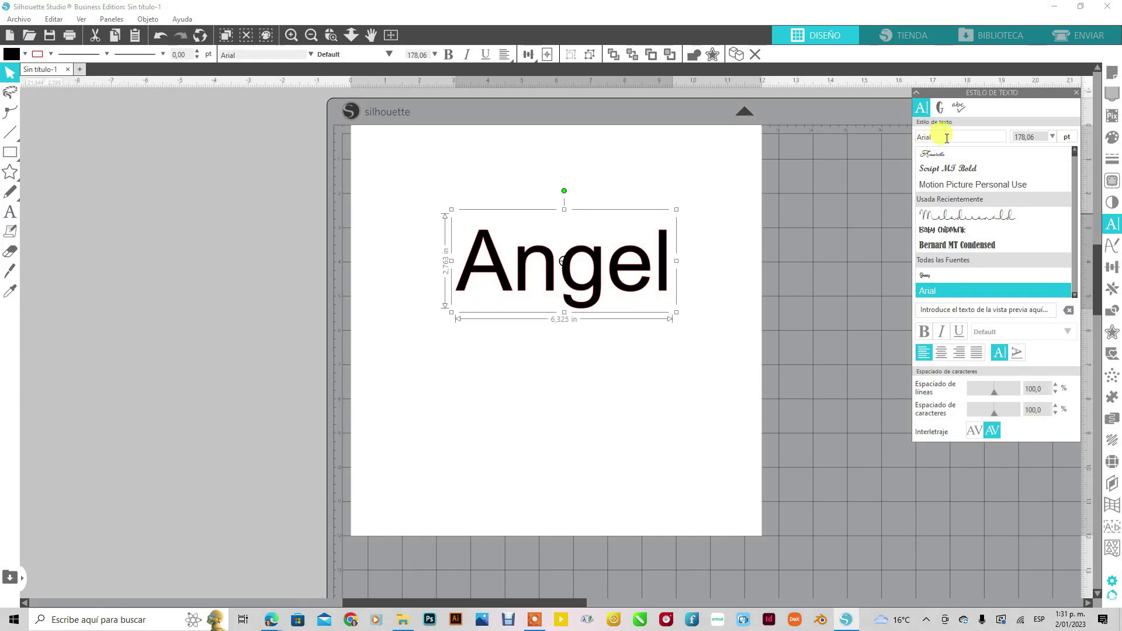
double_click(922, 137)
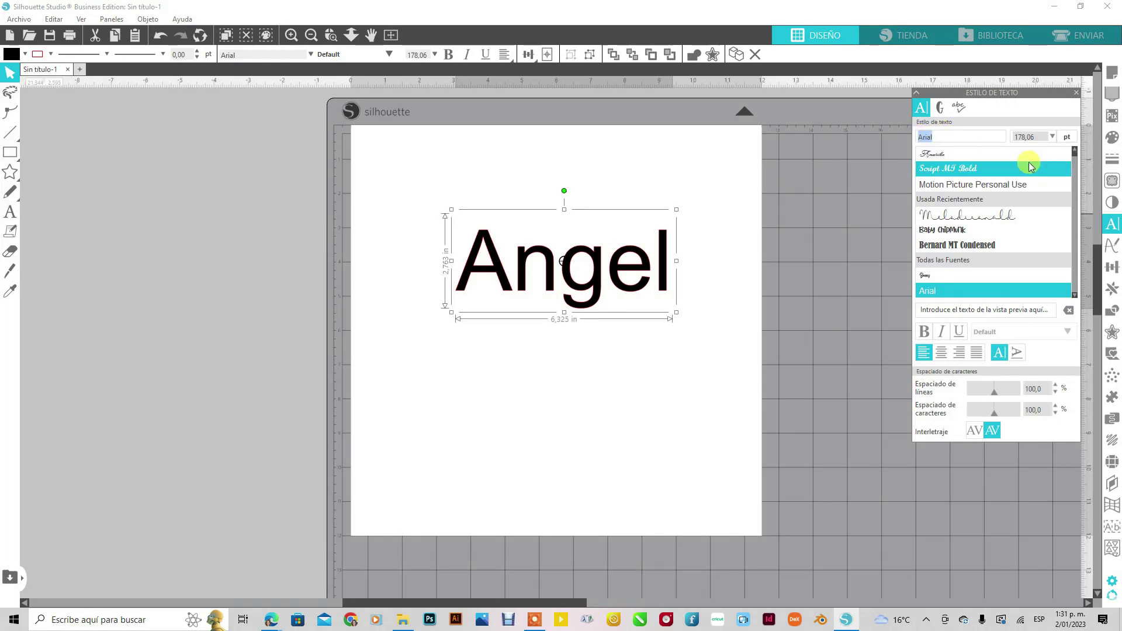
type("alngel")
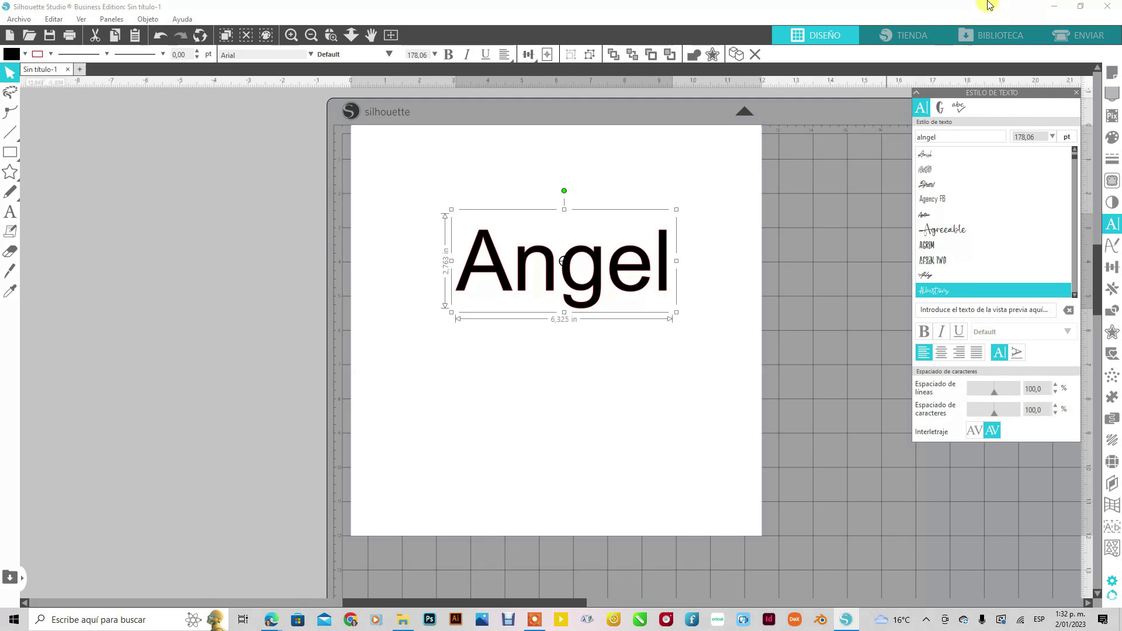
left_click(695, 264)
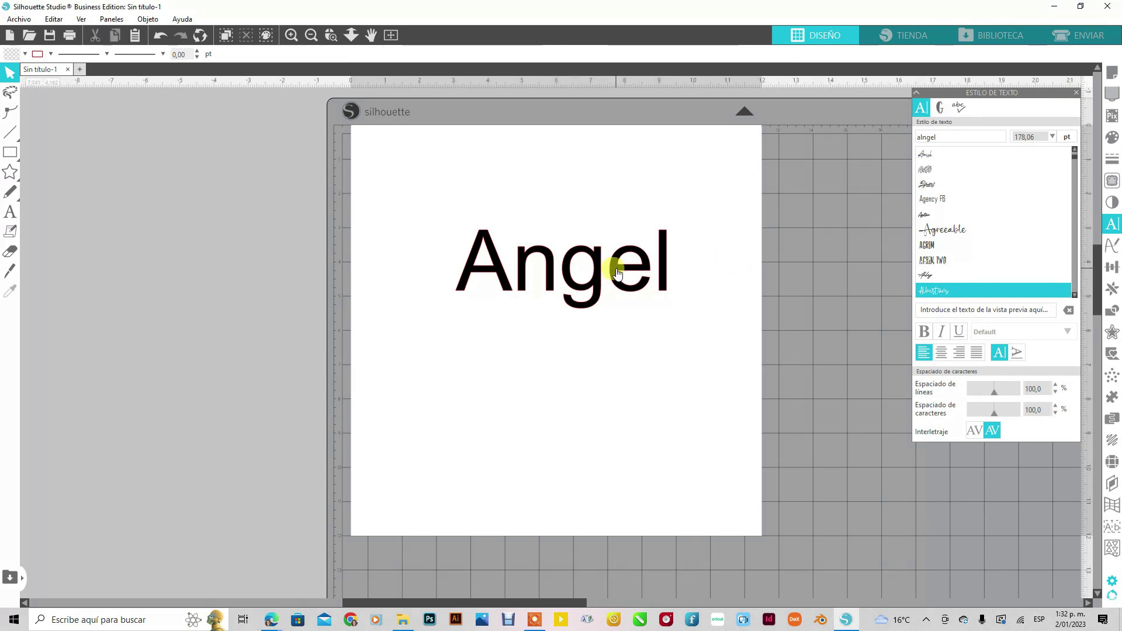
- Delete the text "Angel" from the page and restart Silhouette Studio without saving the document
left_click(626, 276)
key("Delete")
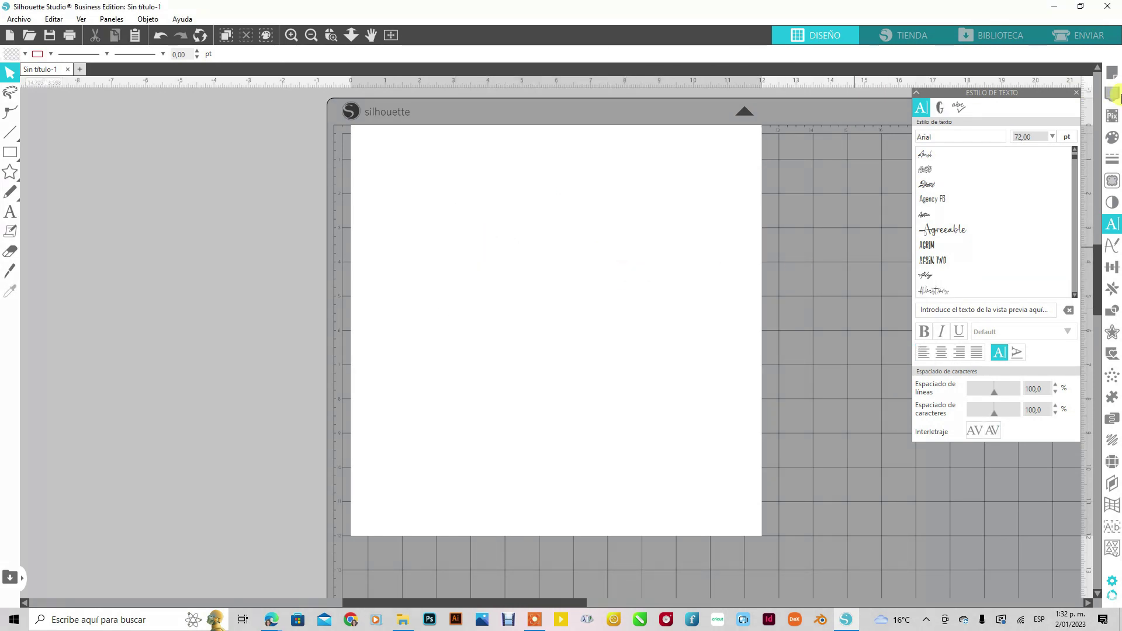
left_click(1110, 8)
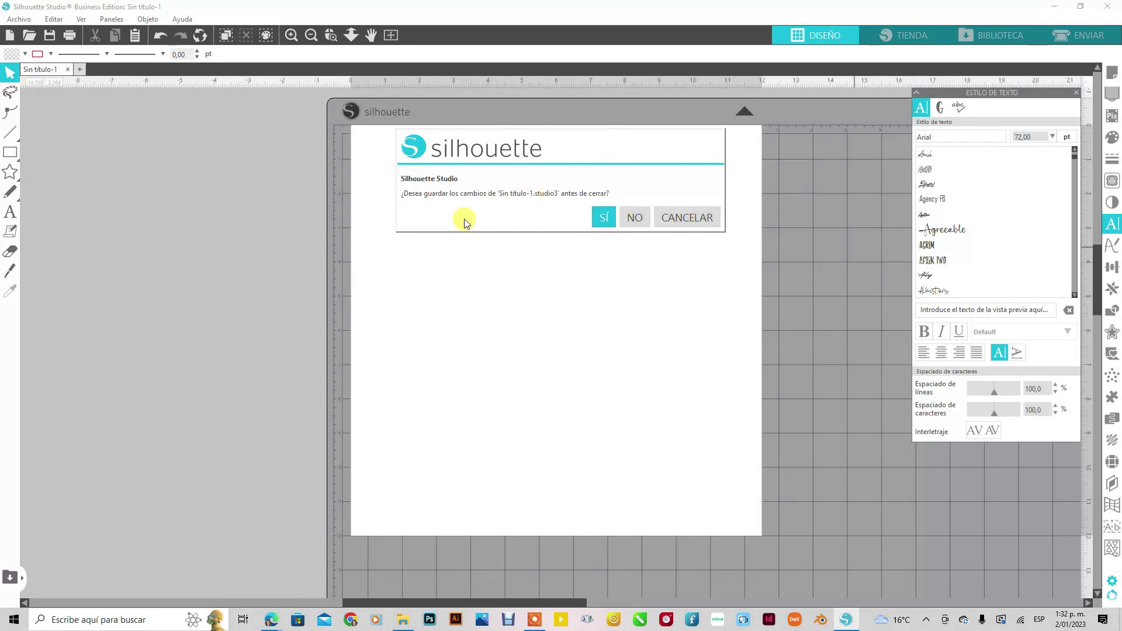
left_click(637, 217)
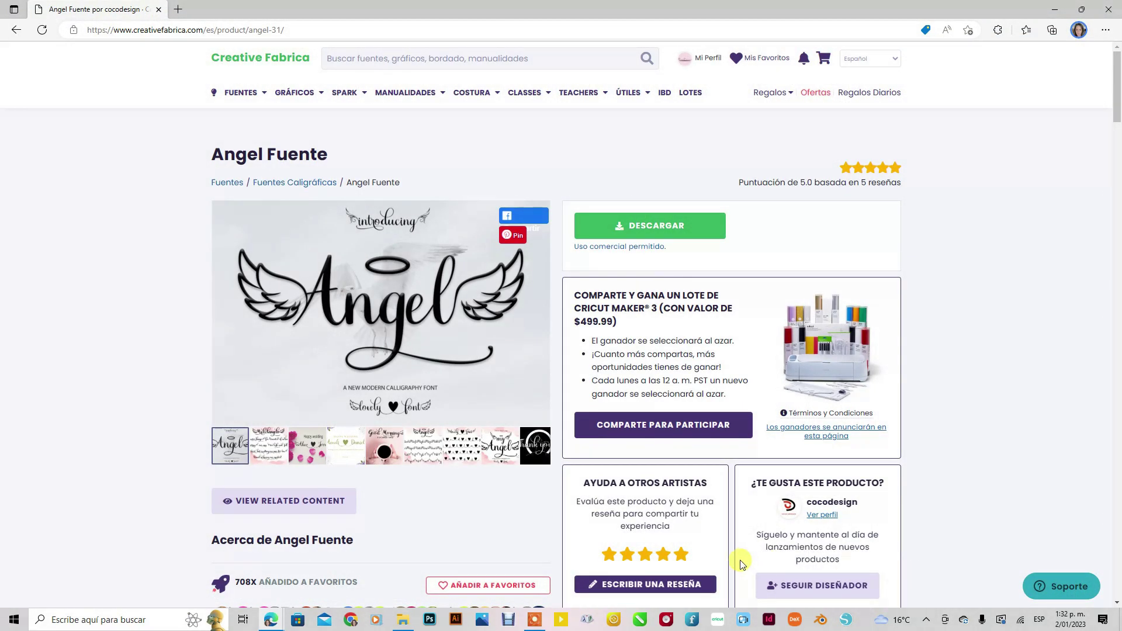
left_click(845, 624)
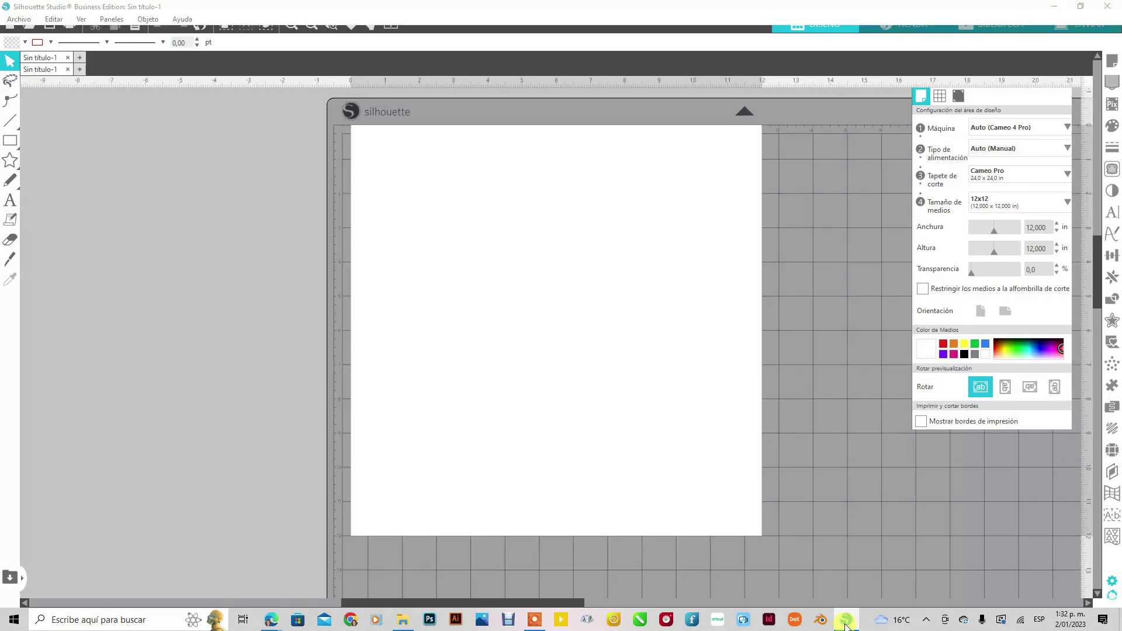
- Add the text "Angel" to the upper part of the blank page
left_click(11, 212)
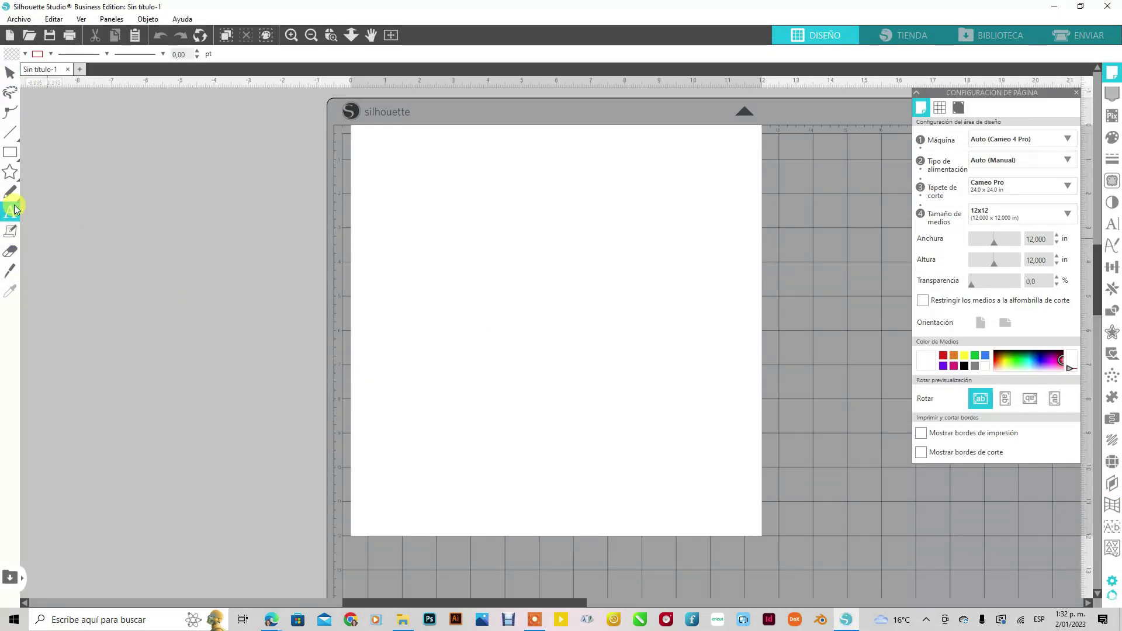
left_click(584, 251)
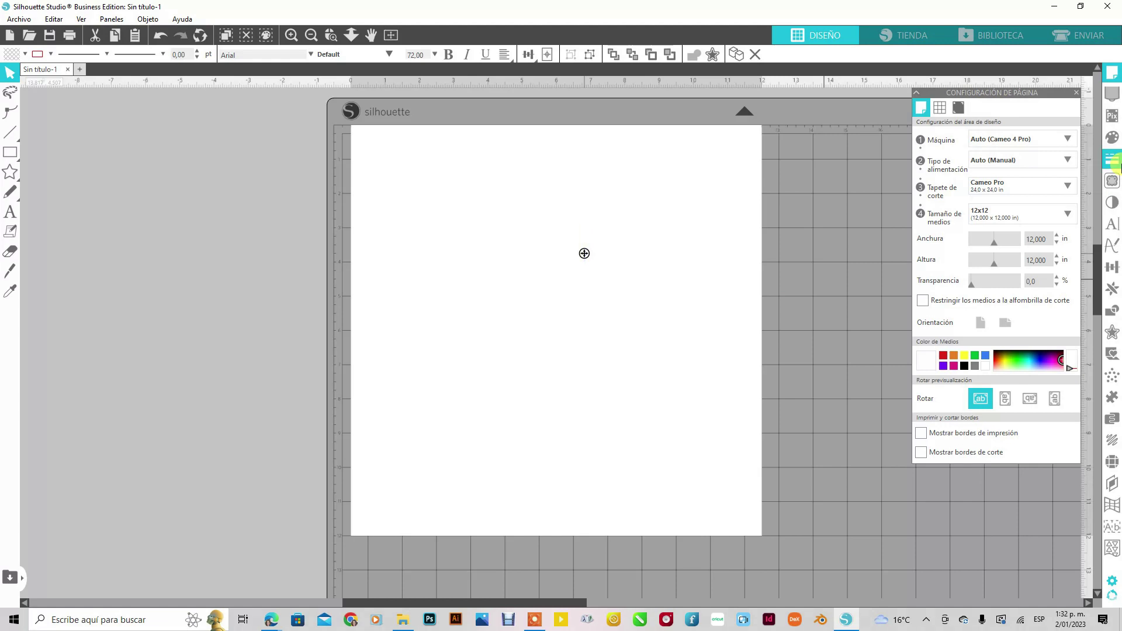
type("A")
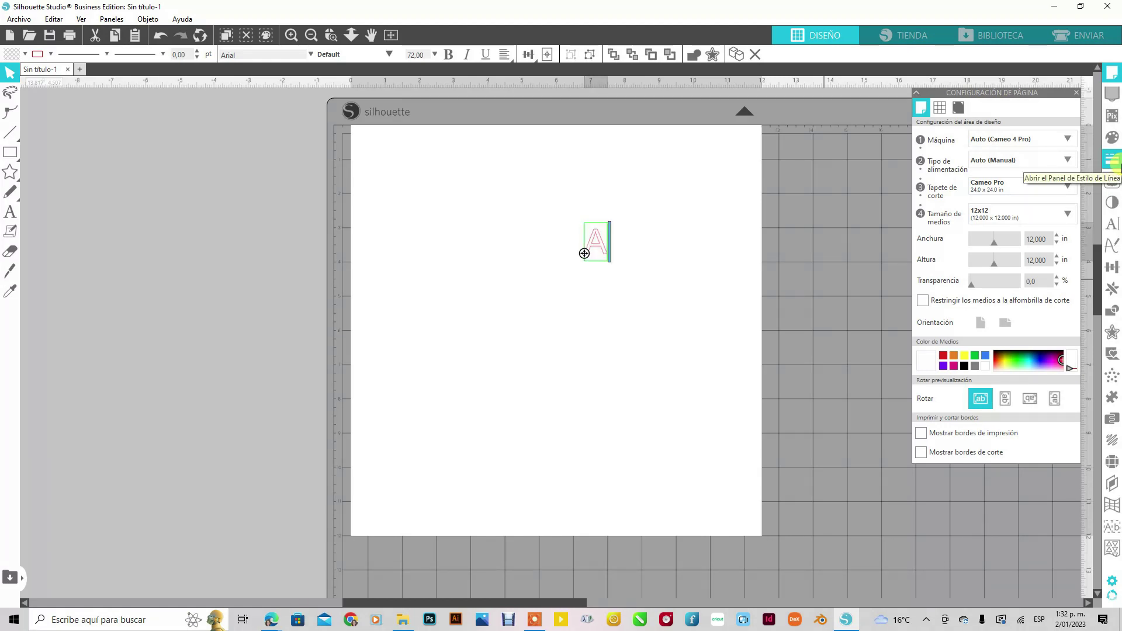
type("gel")
key("Return")
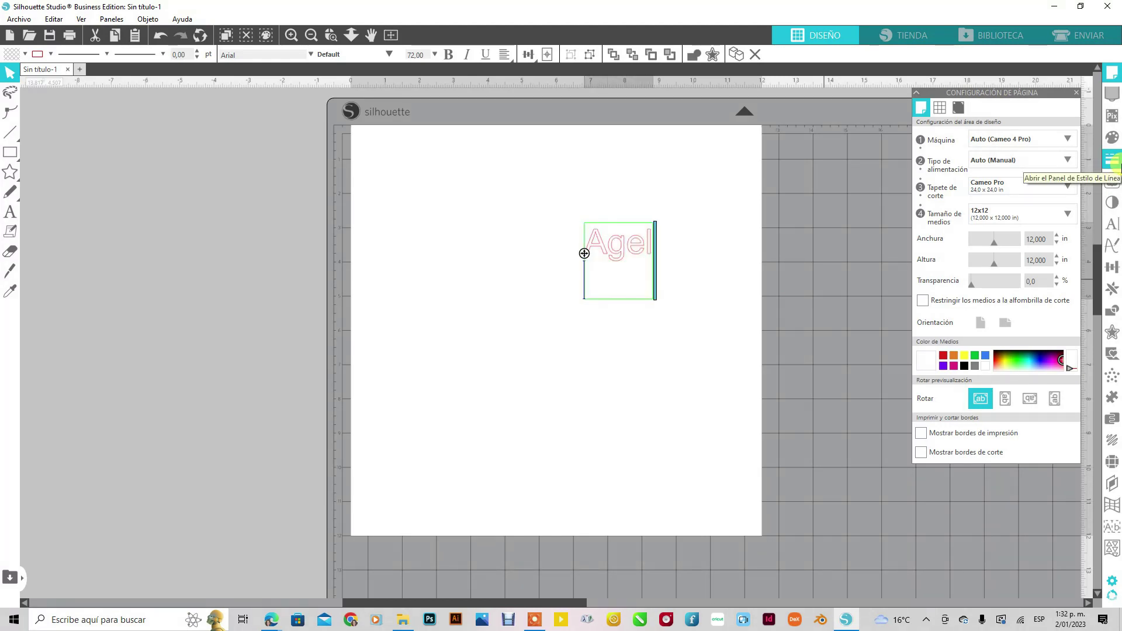
key("BackSpace")
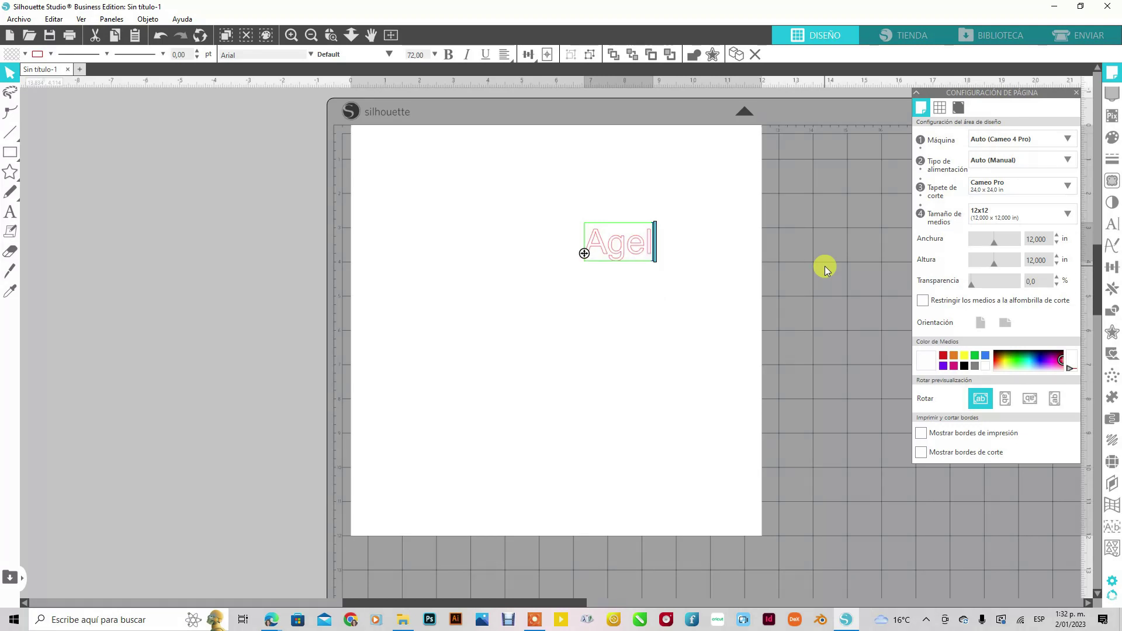
left_click(609, 250)
type("n")
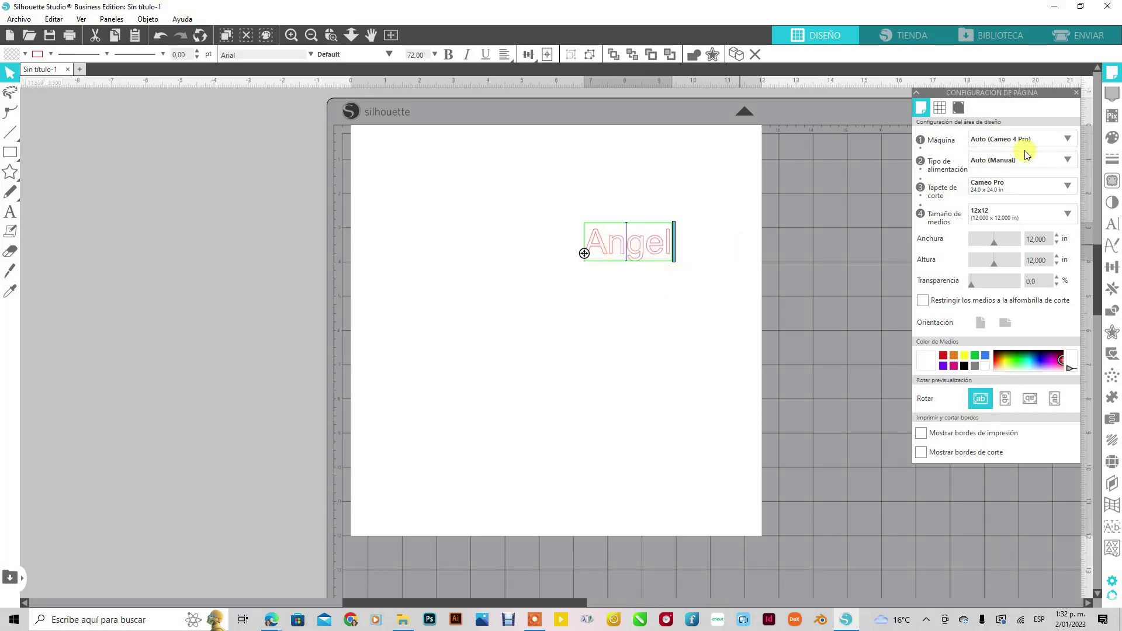
- Fill the text "Angel" with black
left_click(1112, 137)
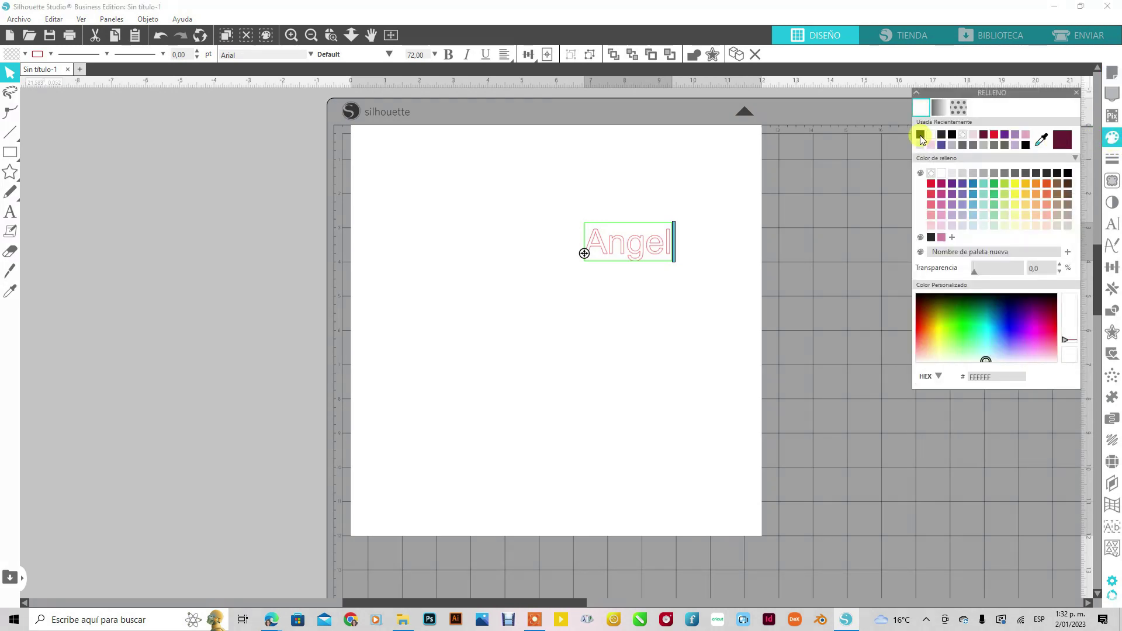
left_click(921, 139)
left_click(696, 258)
left_click(642, 258)
left_click(920, 136)
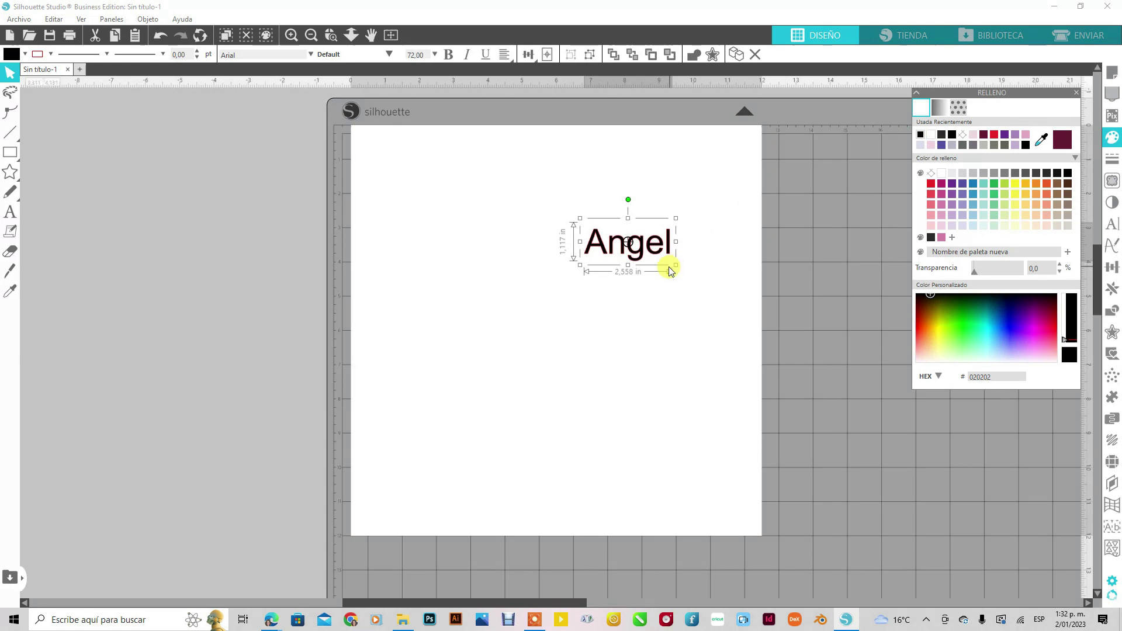
- Enlarge the text "Angel" to about 8.0 in wide and place it in the upper middle of the page
left_click_drag(675, 265, 822, 328)
left_click_drag(735, 307, 566, 280)
left_click_drag(654, 305, 695, 320)
- Apply the Angel font to the text "Angel" and enlarge it to about 8.4 in wide
left_click(1113, 227)
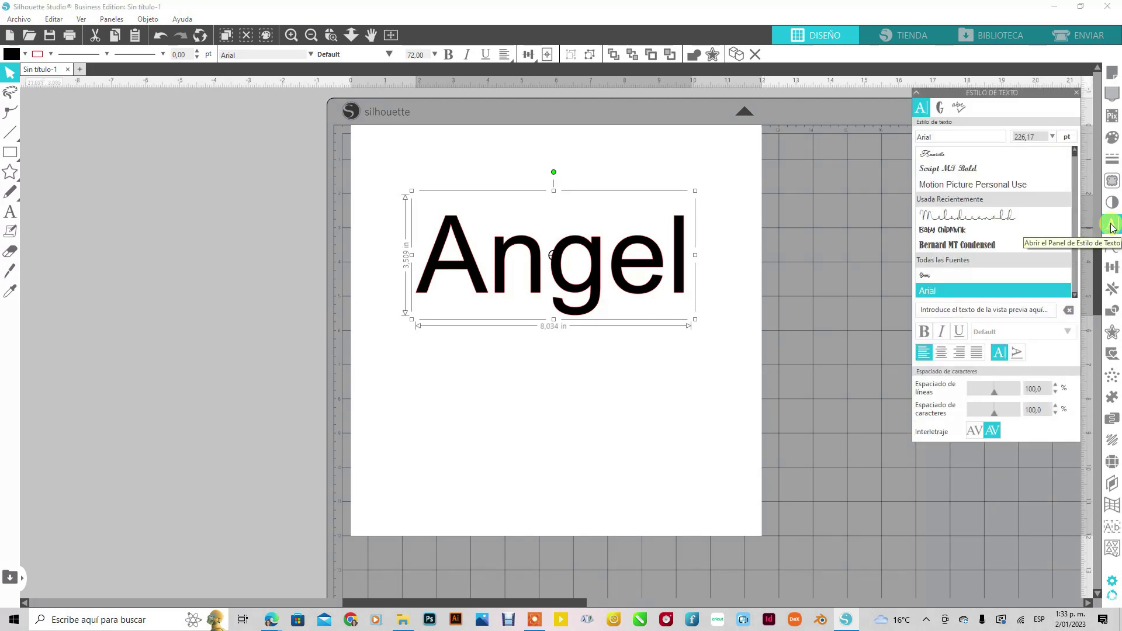
left_click(916, 137)
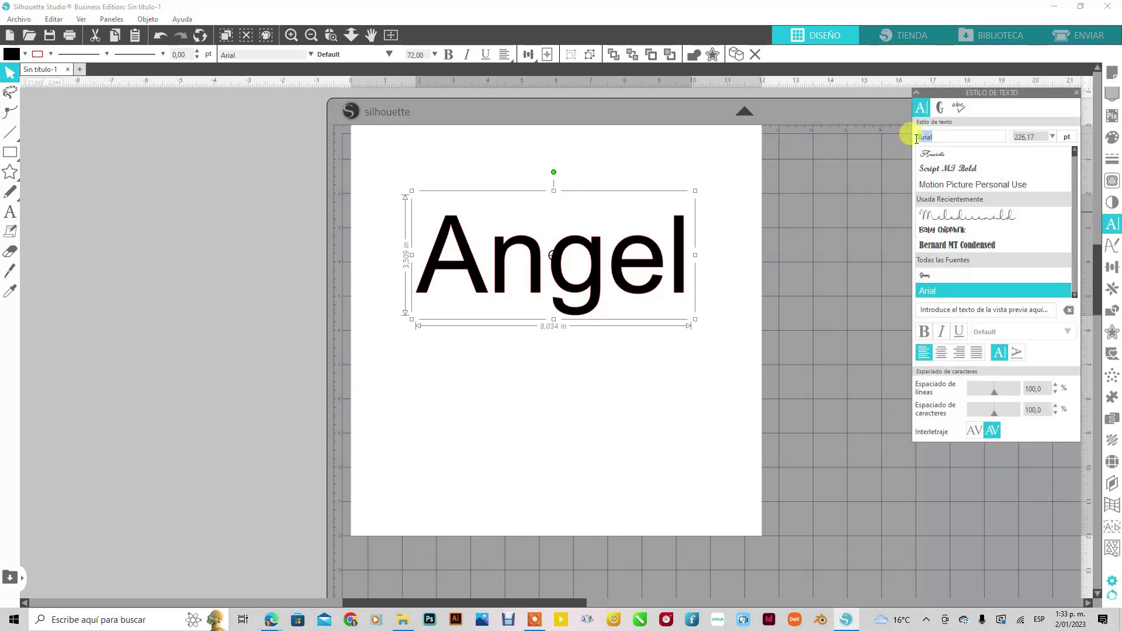
type("A")
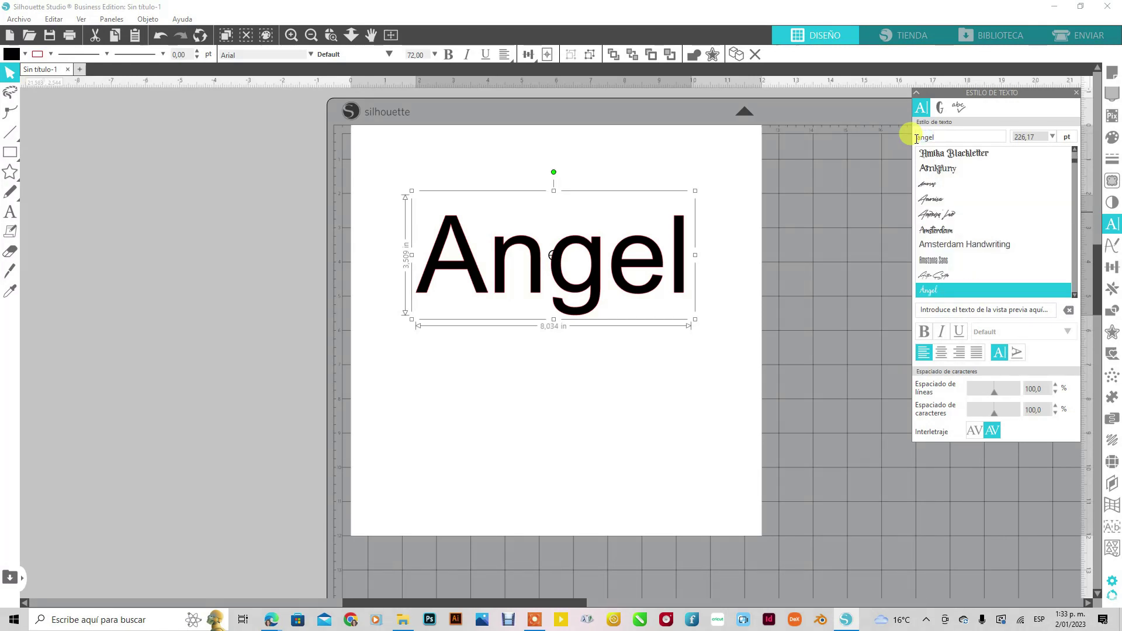
left_click(935, 290)
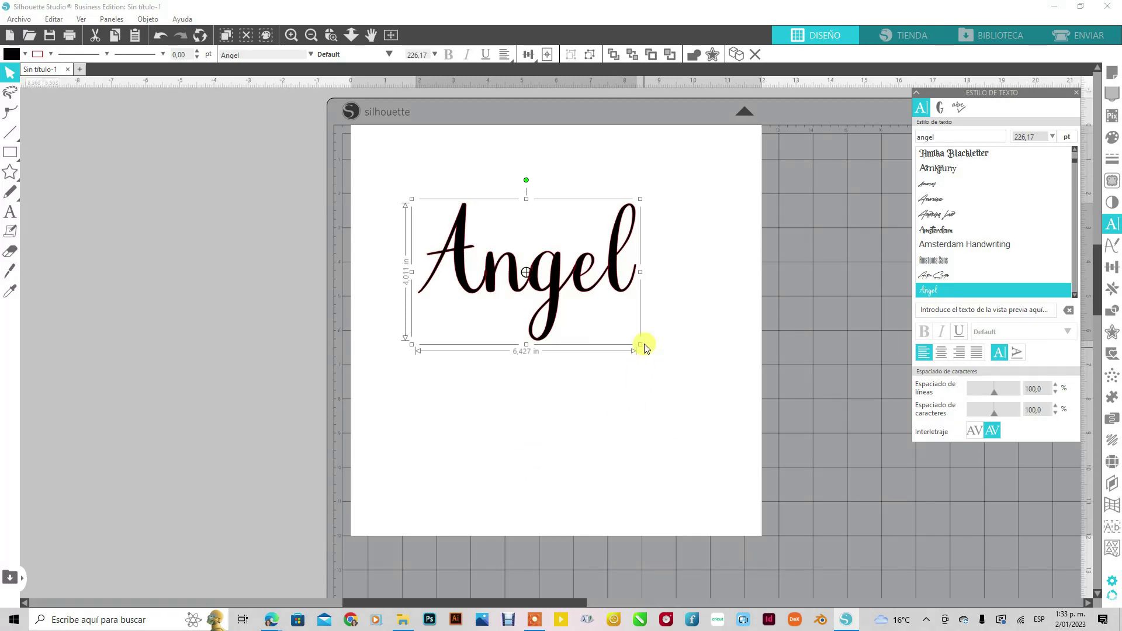
left_click_drag(640, 343, 672, 364)
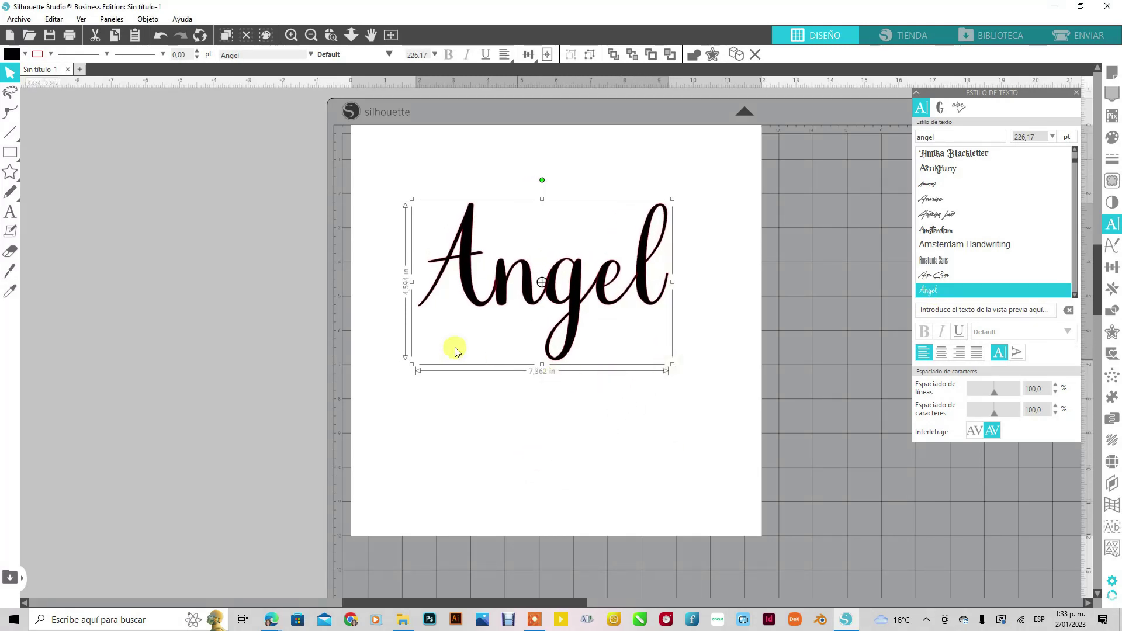
left_click_drag(413, 368, 377, 391)
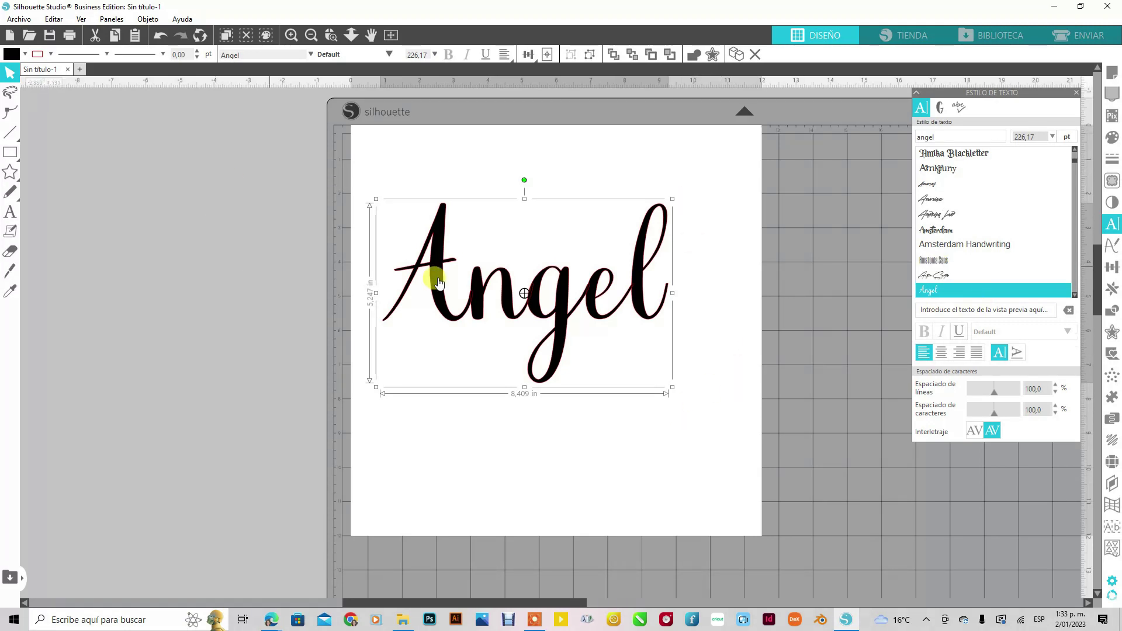
left_click(592, 623)
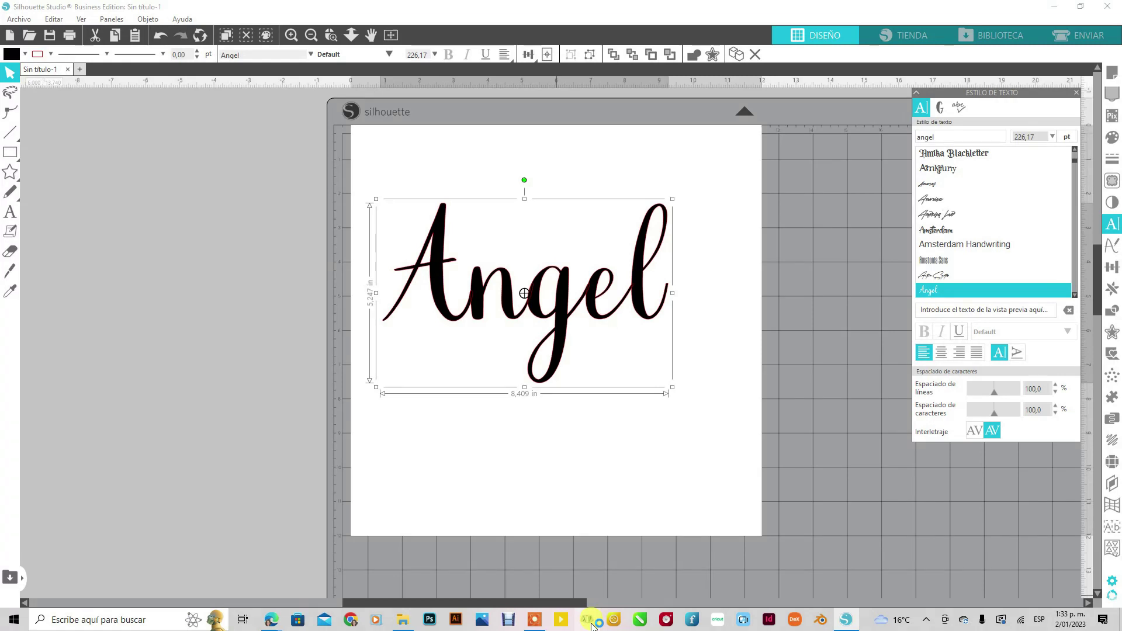
left_click_drag(177, 45, 564, 113)
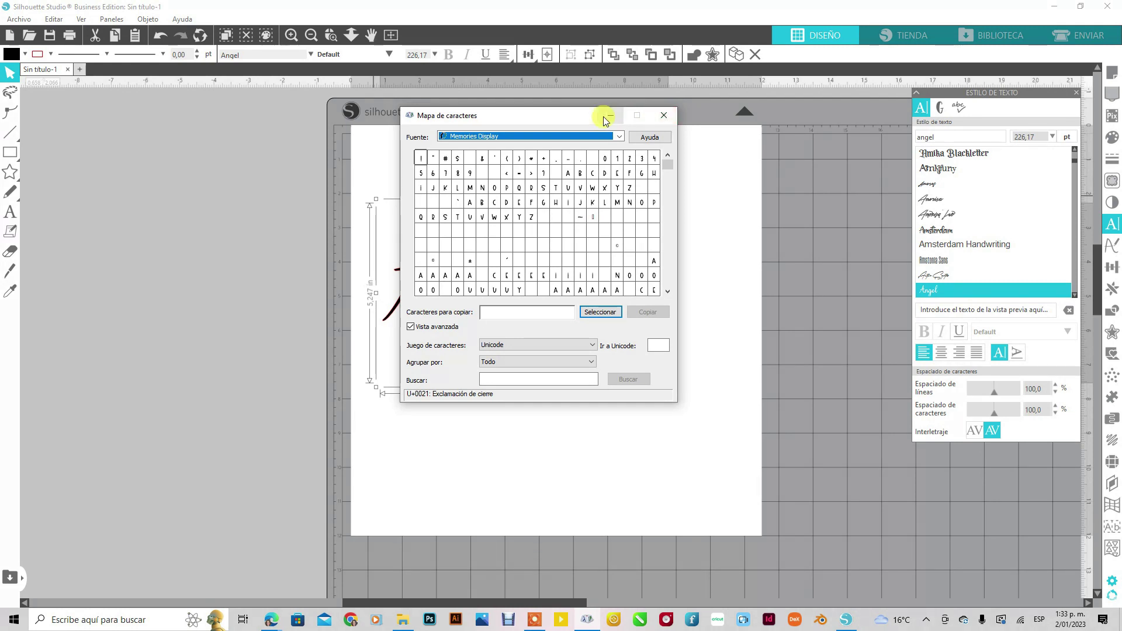
left_click_drag(505, 115, 210, 111)
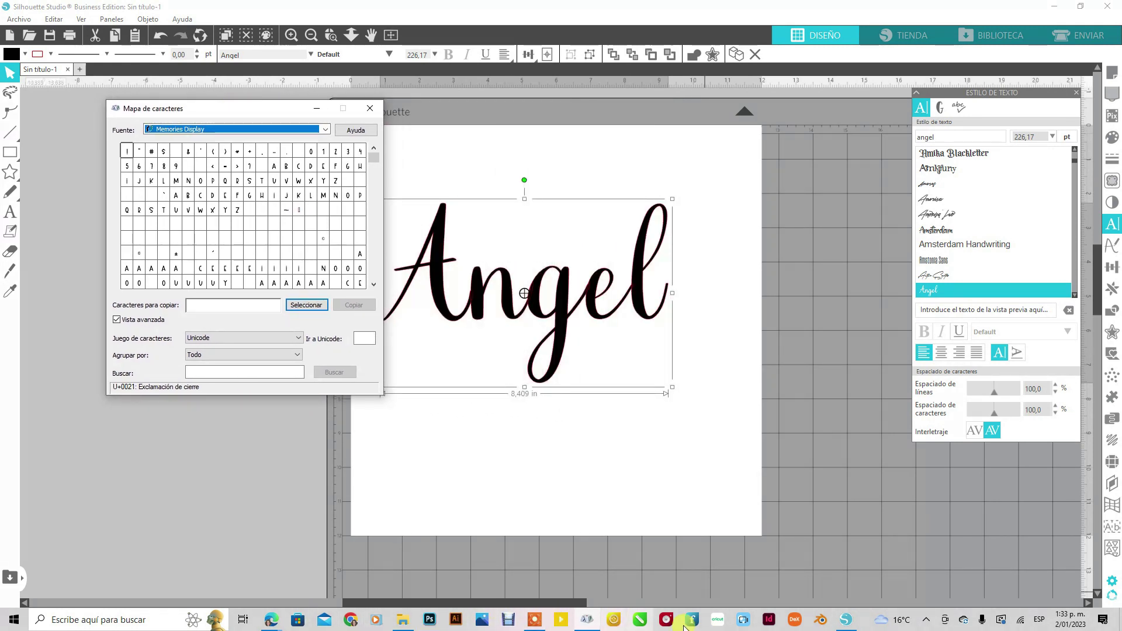
left_click(368, 109)
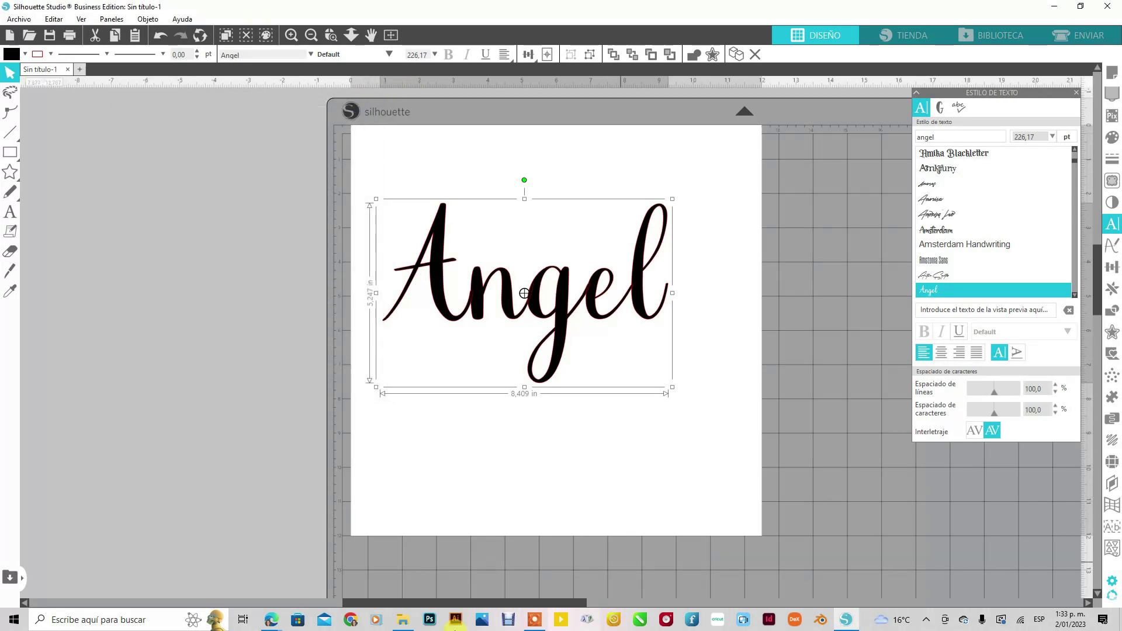
- Search Windows for "map", open Character Map, and place its window beside the text "Angel"
left_click(65, 620)
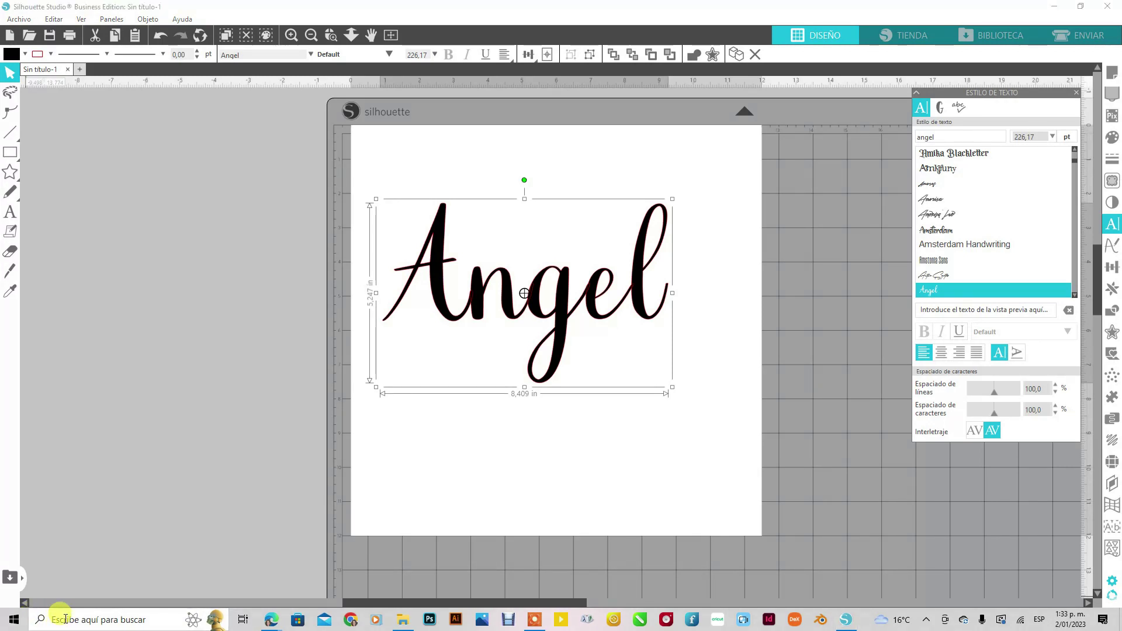
type("map")
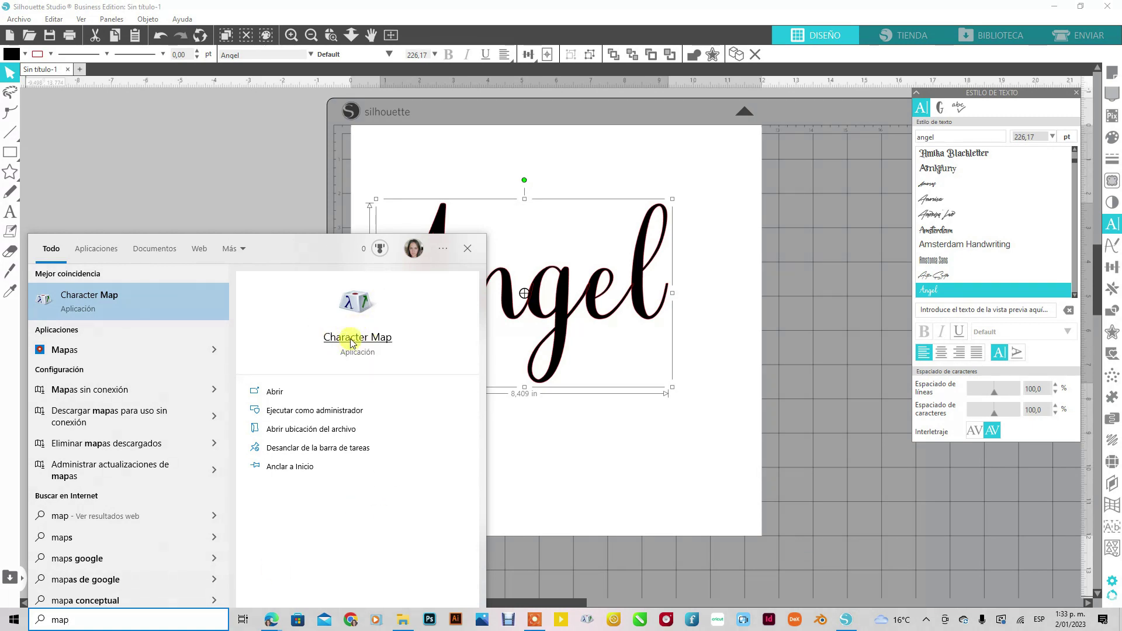
left_click(353, 339)
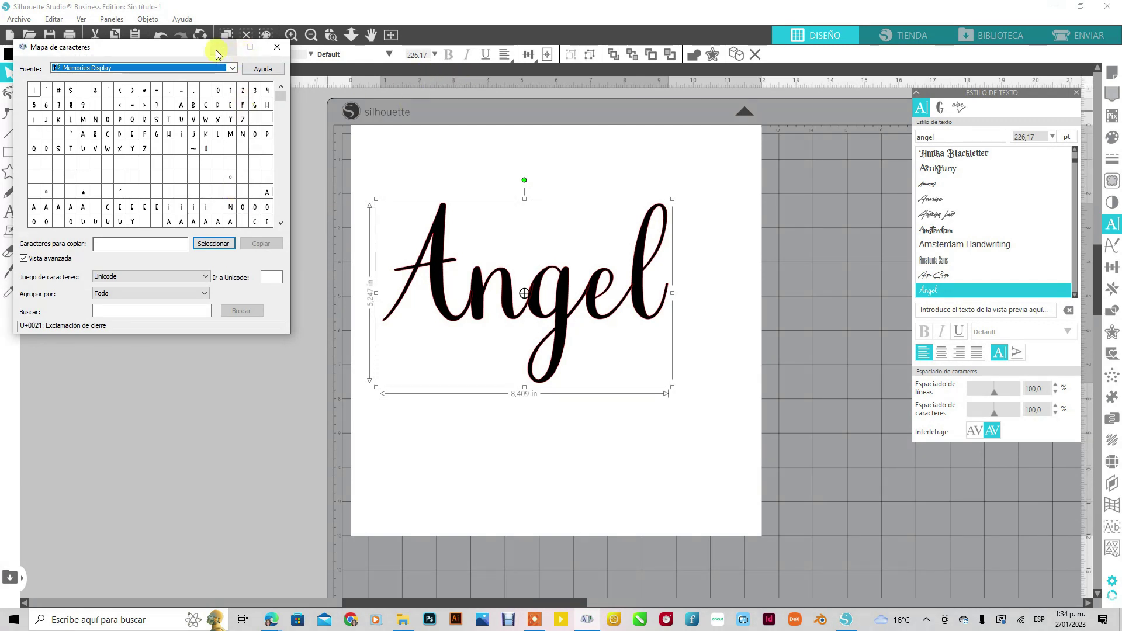
left_click_drag(181, 47, 254, 84)
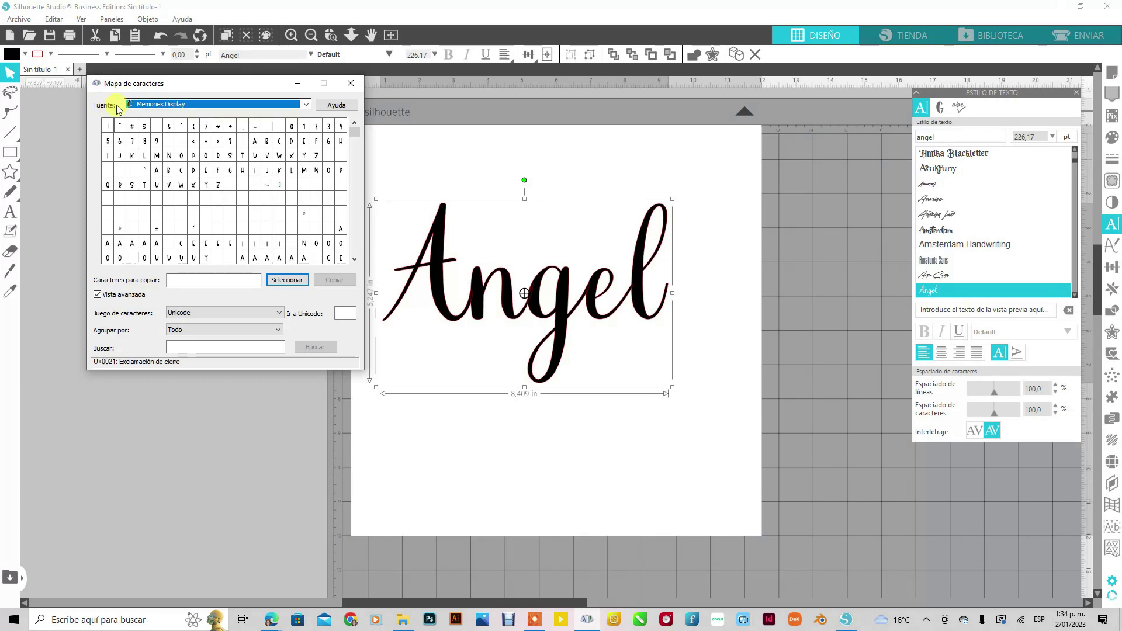
- Set the Character Map font to Angel
left_click(306, 107)
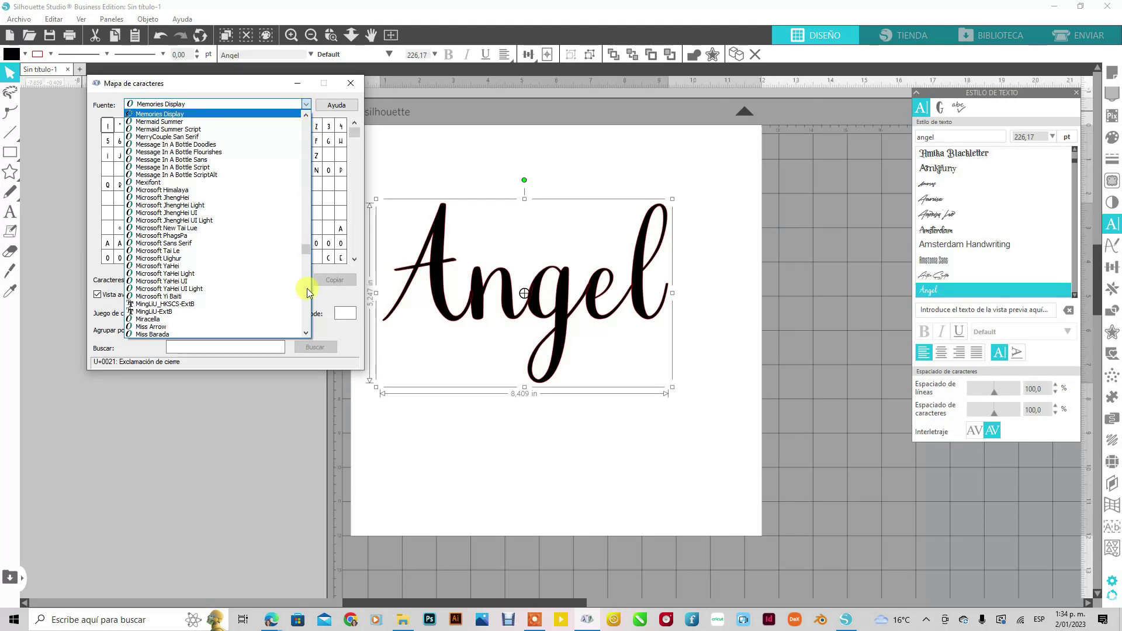
left_click_drag(303, 253, 302, 108)
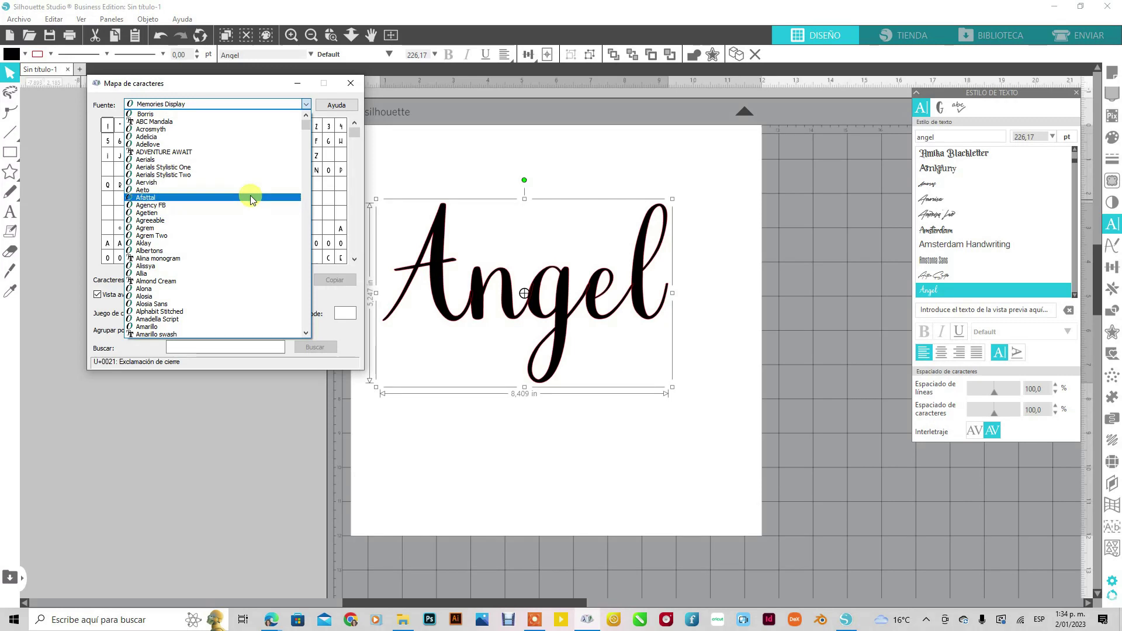
scroll(308, 125, "down", 3)
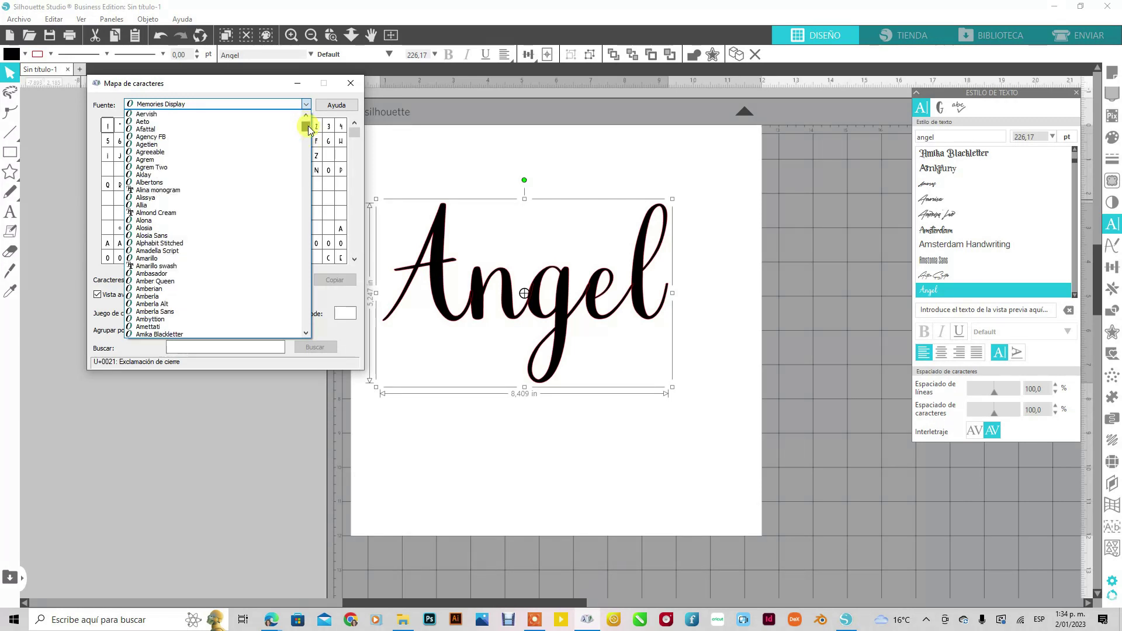
left_click_drag(308, 125, 310, 130)
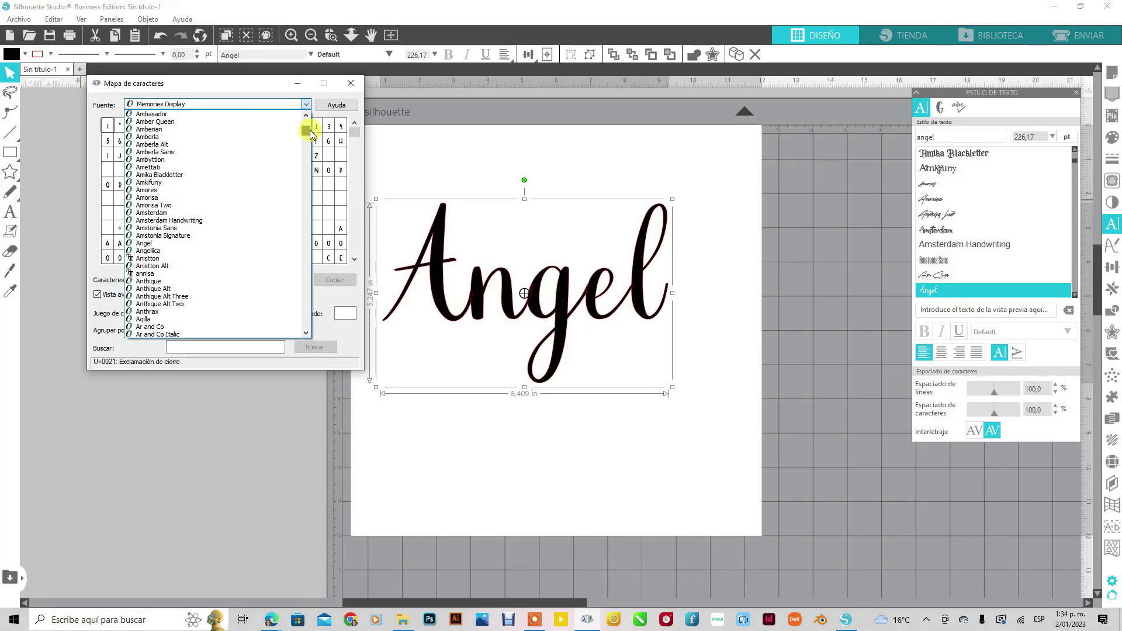
left_click(160, 243)
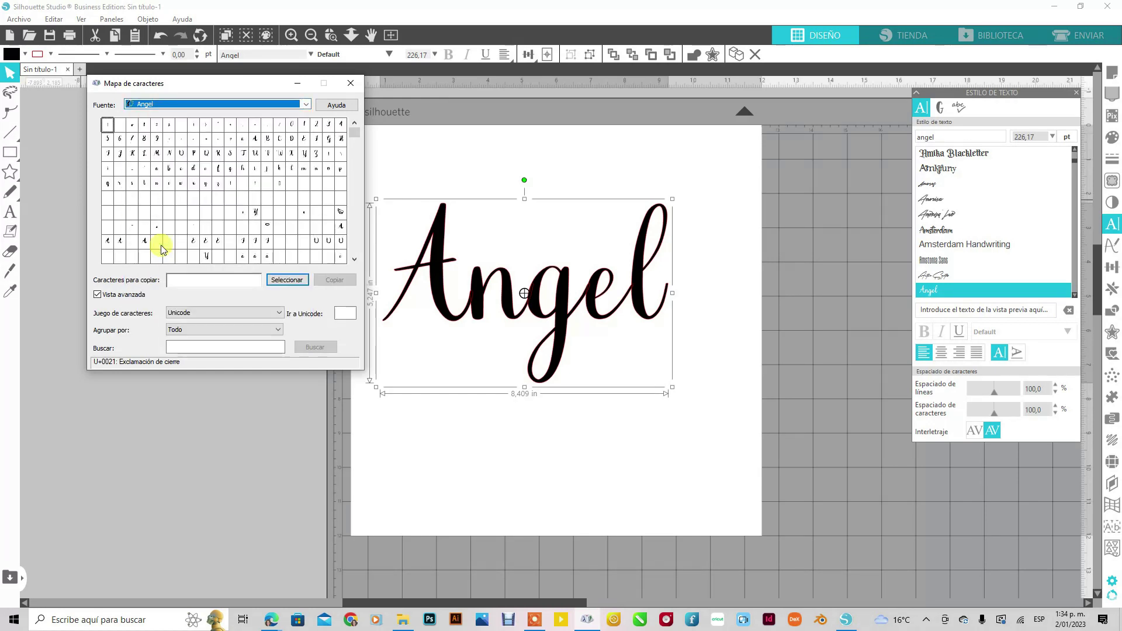
- Select the wing glyph (U+00AC) of the Angel font and copy it
mouse_move(354, 133)
left_mouse_down()
mouse_move(368, 275)
mouse_move(361, 117)
left_mouse_up()
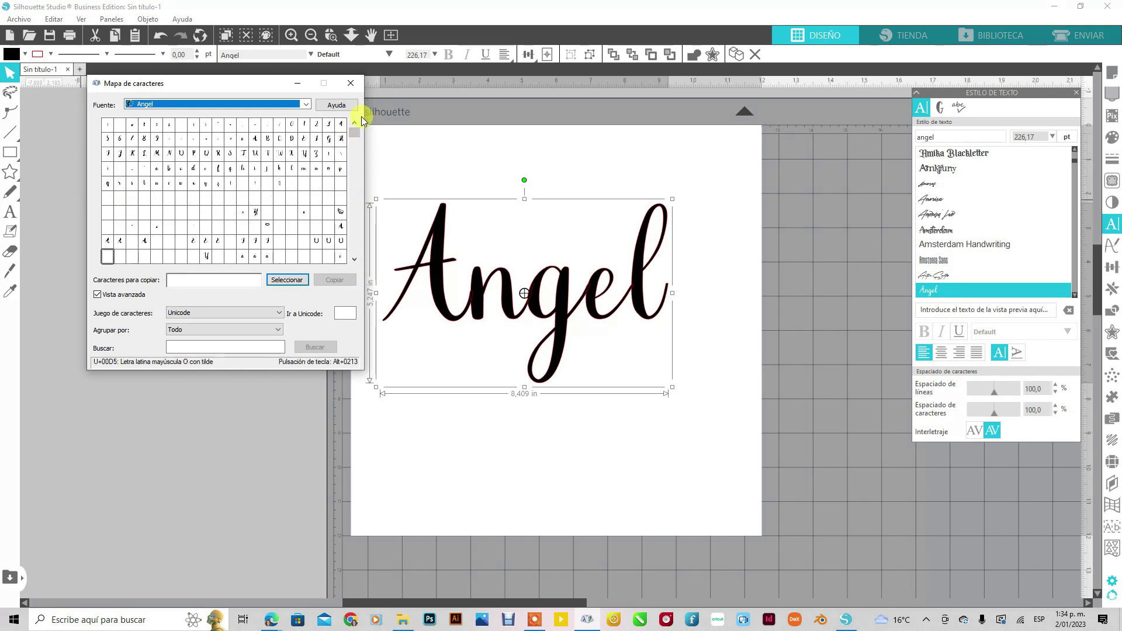
left_click(343, 214)
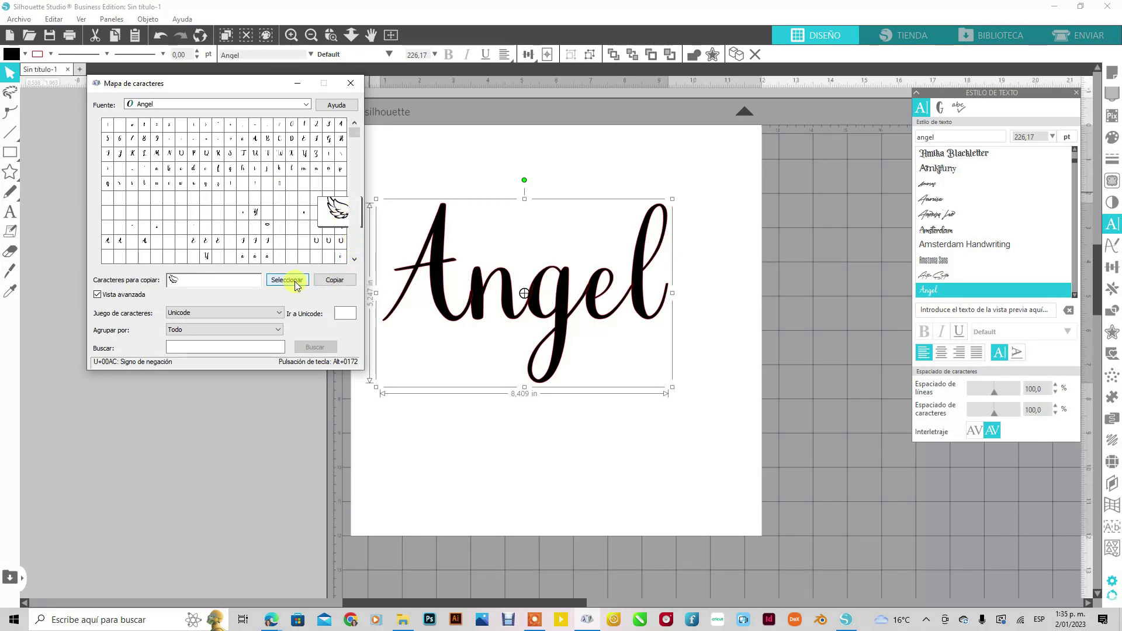
left_click(335, 283)
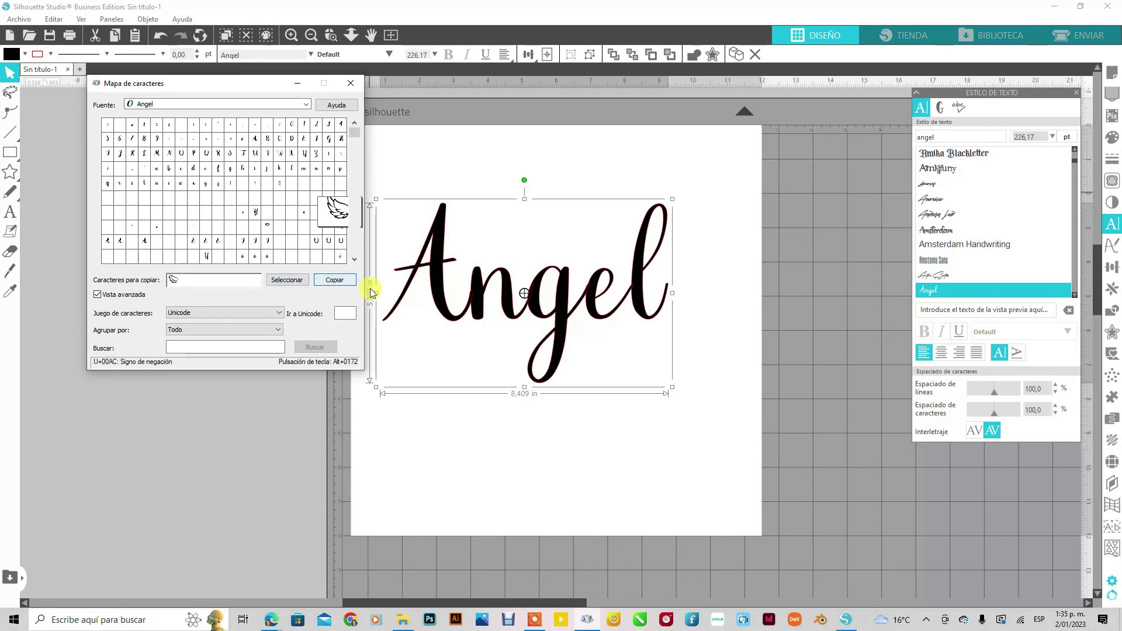
- Paste the copied wing glyph in front of the text "Angel" and shift the whole text left on the page
left_click(389, 308)
double_click(388, 316)
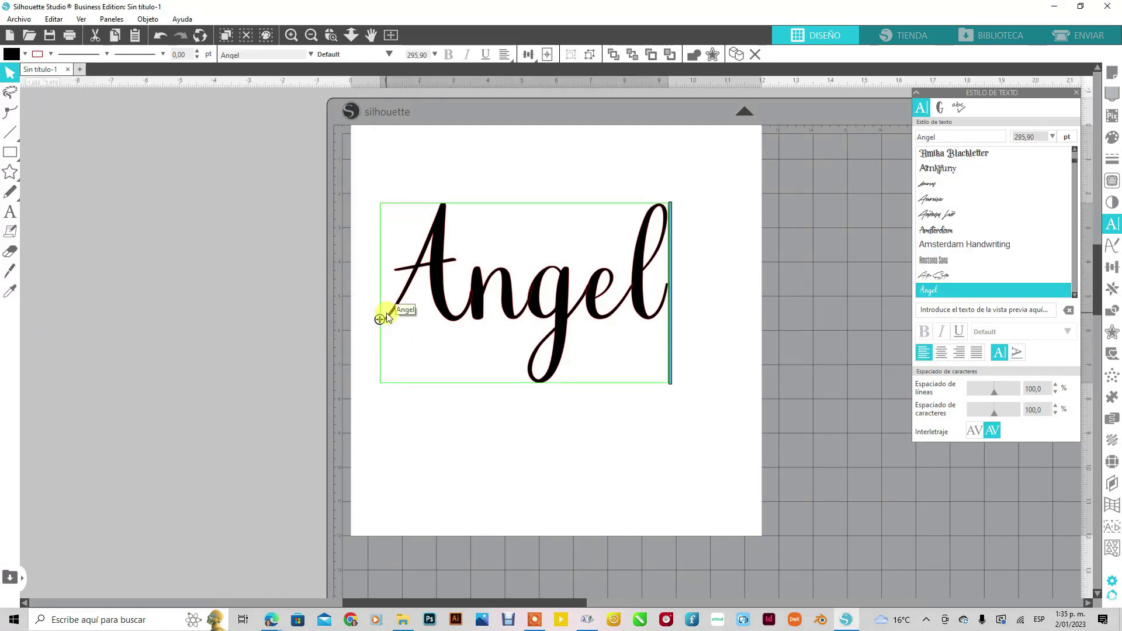
right_click(385, 304)
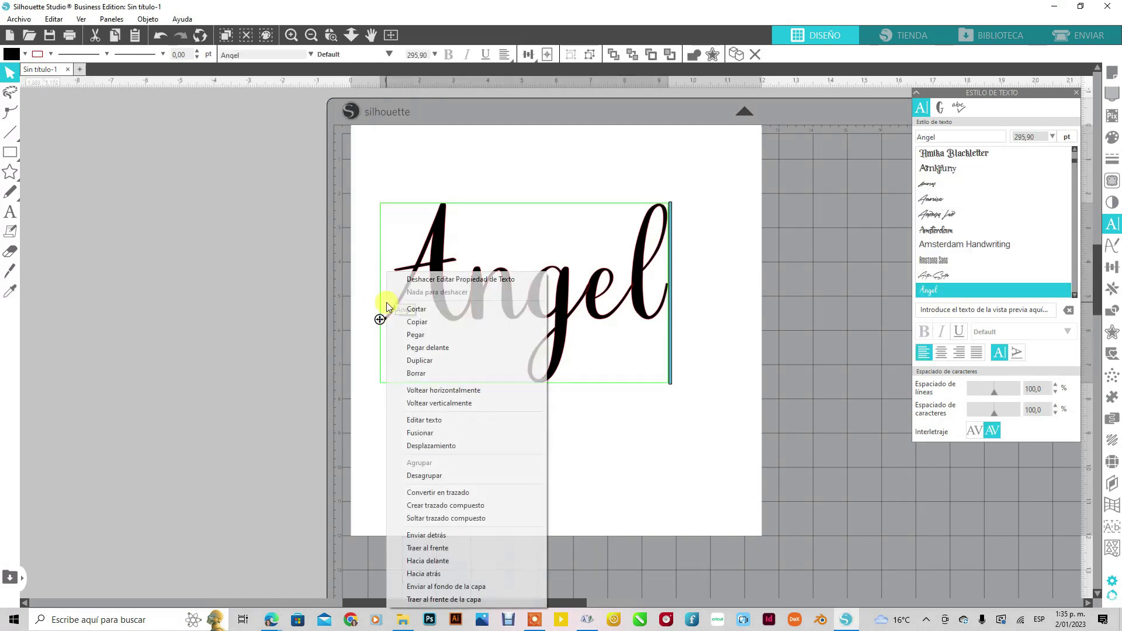
left_click(419, 333)
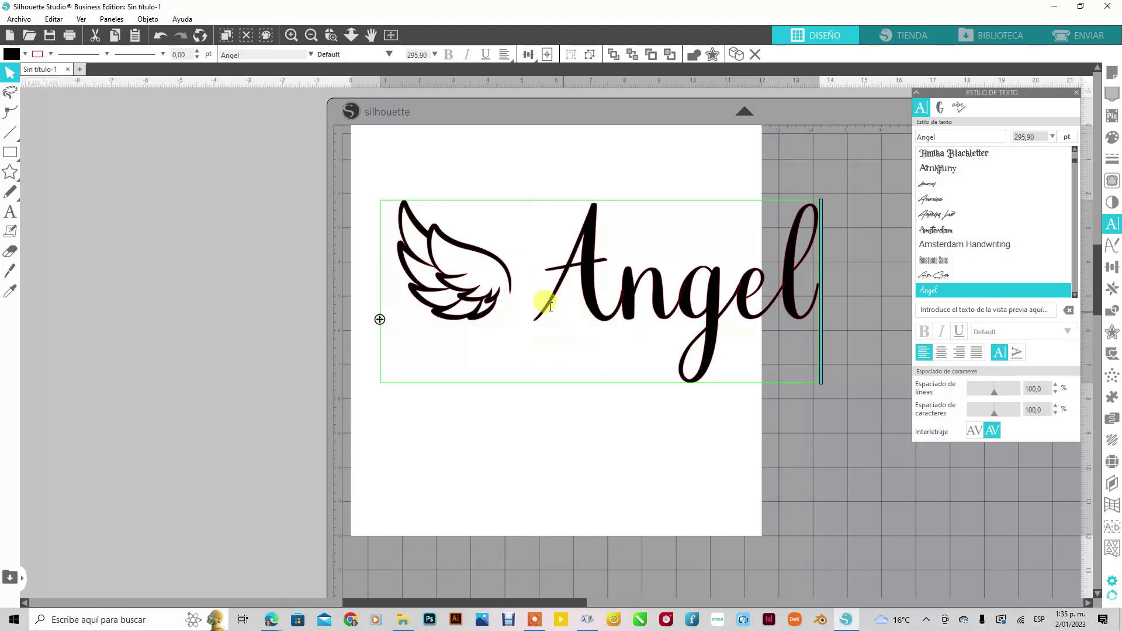
left_click(697, 445)
left_click_drag(681, 295, 608, 289)
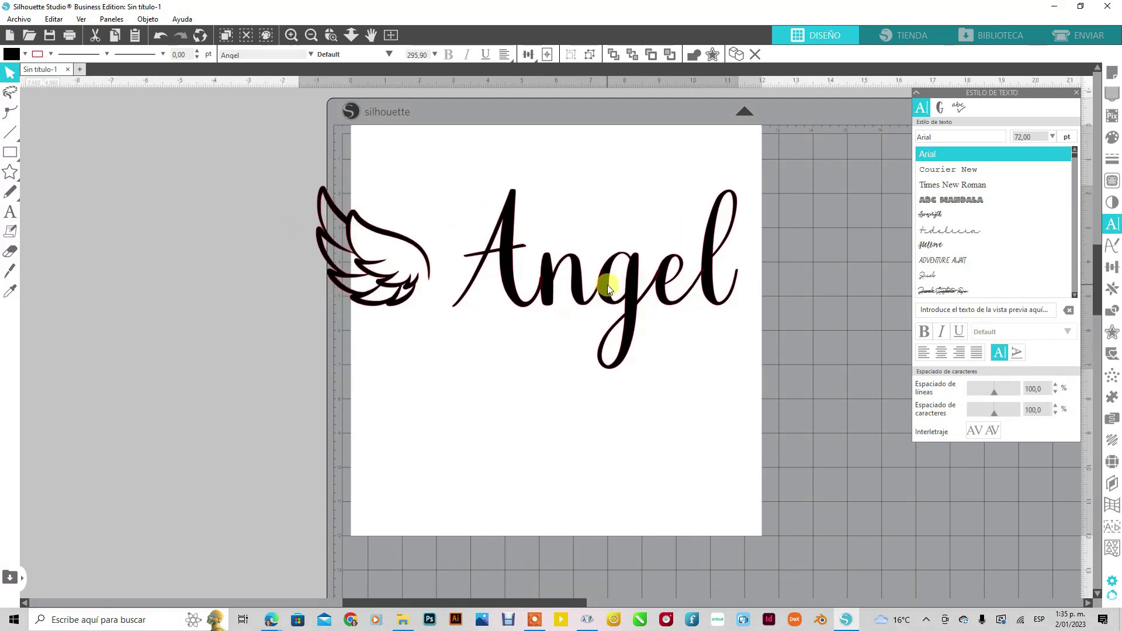
- Return to Character Map, browse the other glyphs of the Angel font, and close the window
left_click(470, 544)
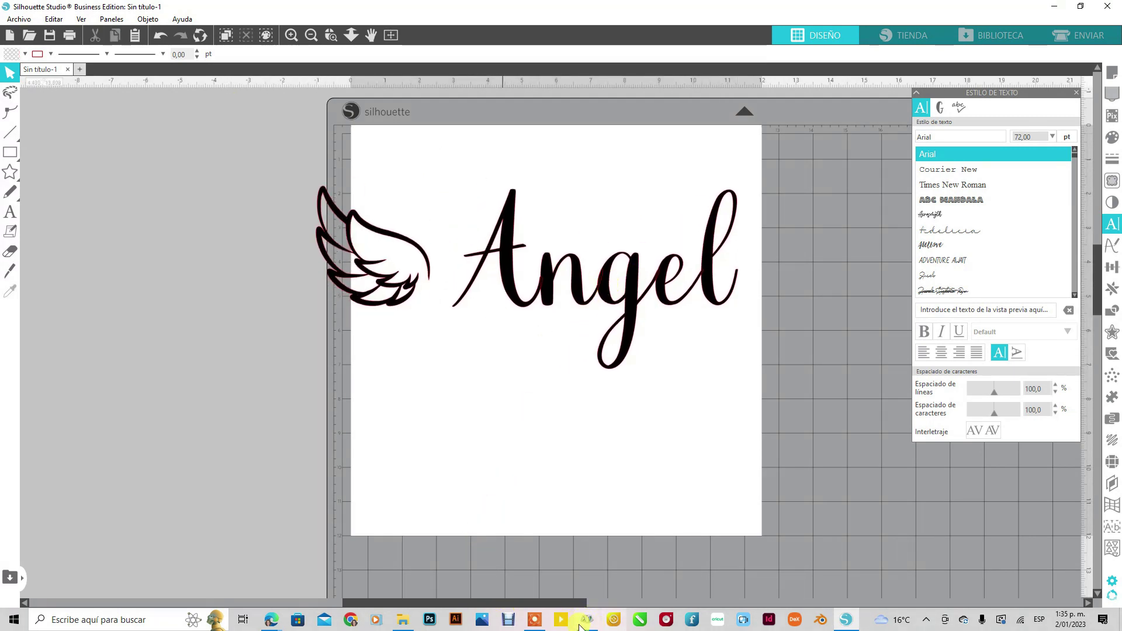
left_click(589, 621)
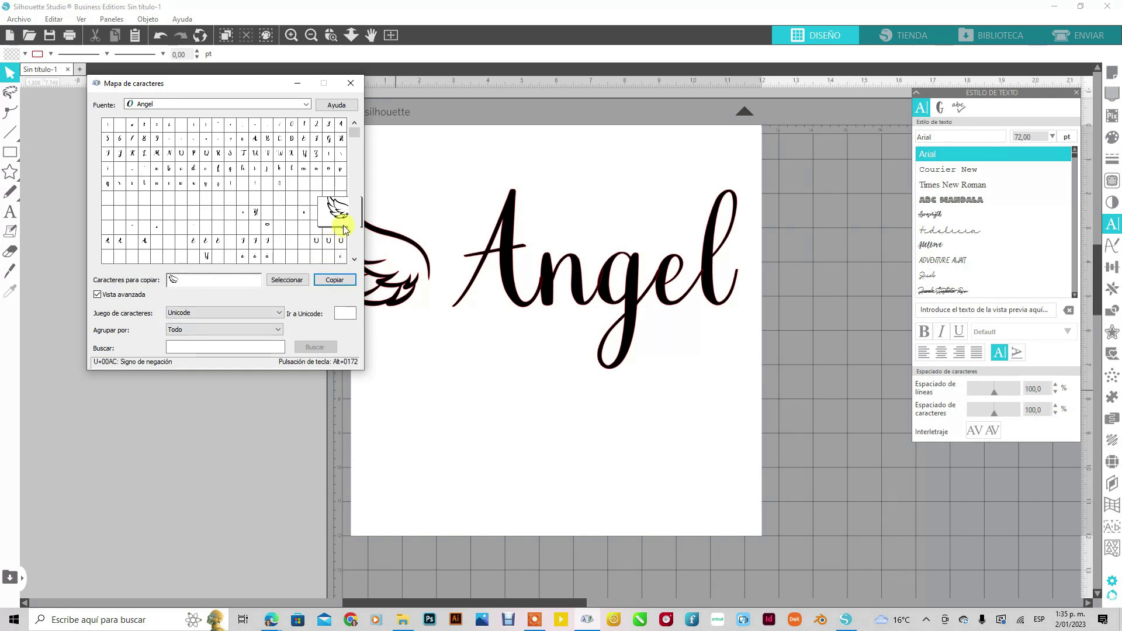
left_click(293, 241)
left_click_drag(355, 134, 358, 146)
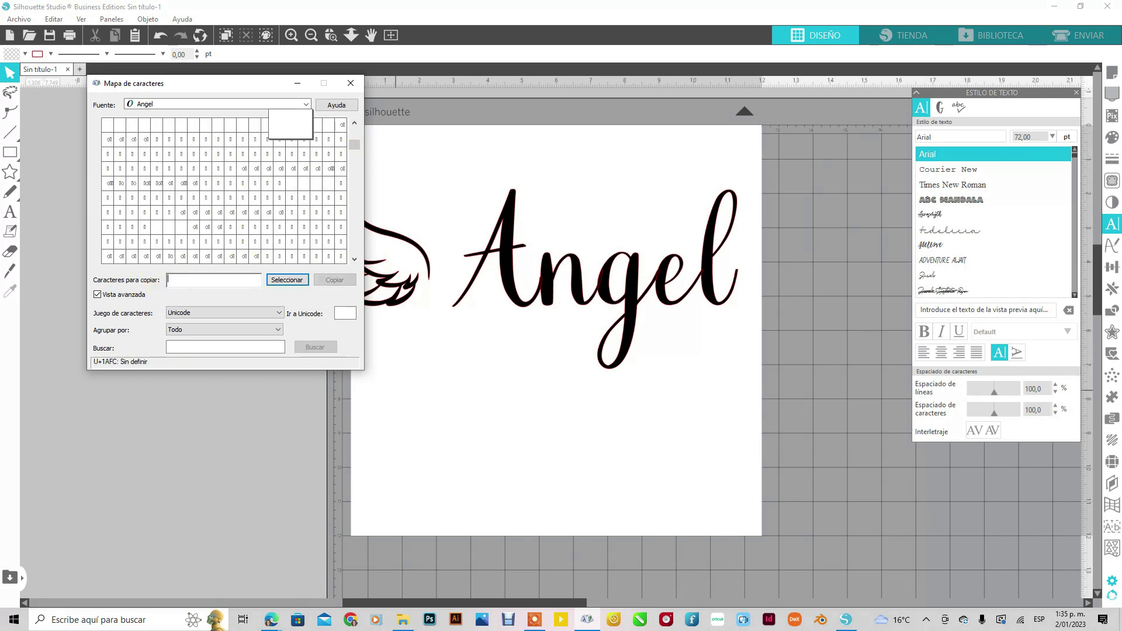
left_click_drag(358, 139, 357, 121)
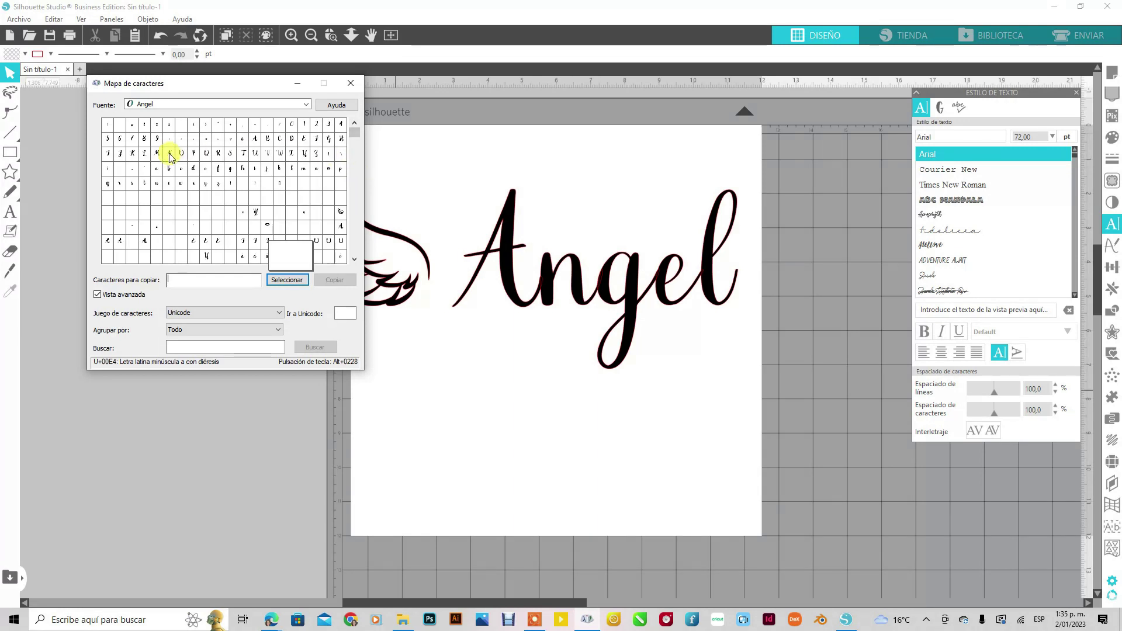
double_click(354, 260)
left_click_drag(352, 259, 352, 259)
left_click(351, 83)
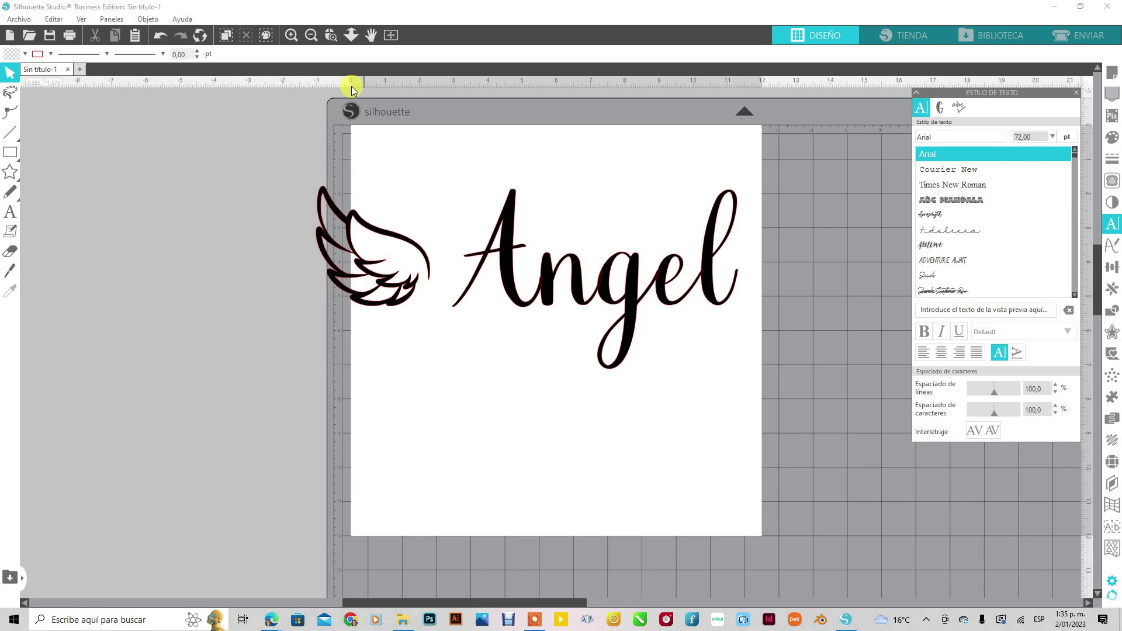
- Delete the wing glyph from the text and move the word "Angel" to the upper part of the page
left_click_drag(376, 280, 380, 311)
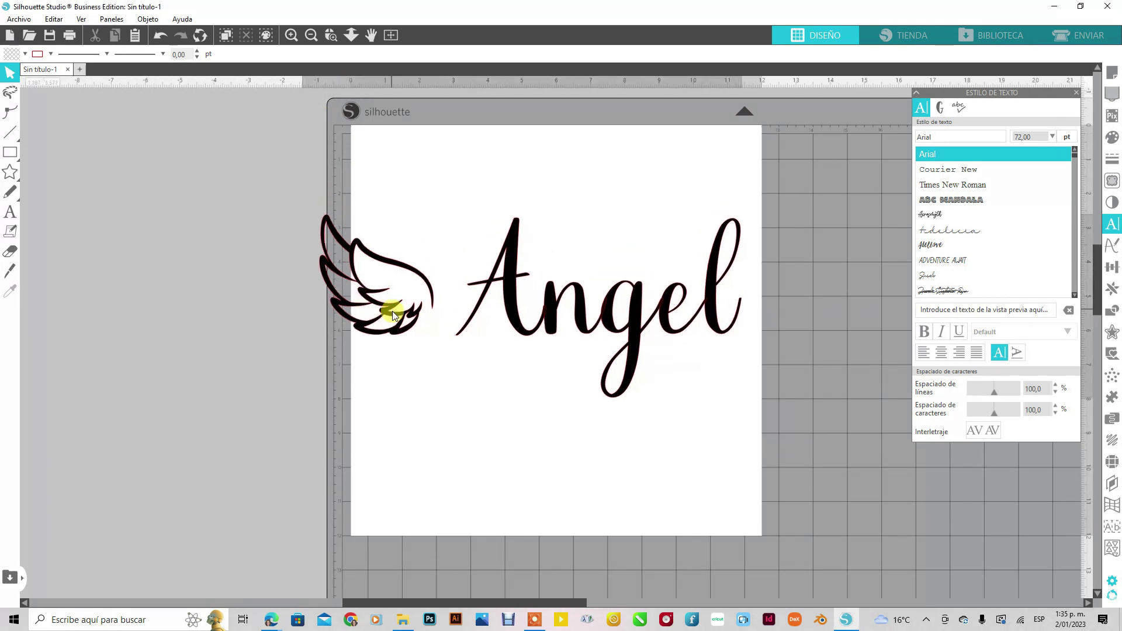
double_click(428, 304)
left_click_drag(424, 305, 324, 294)
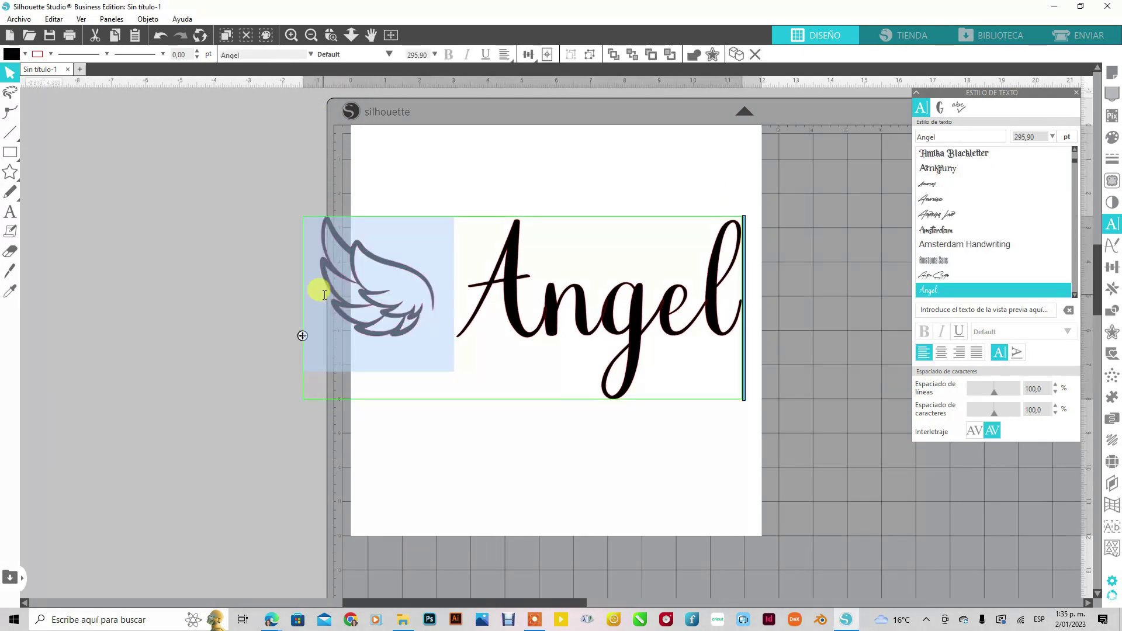
key("BackSpace")
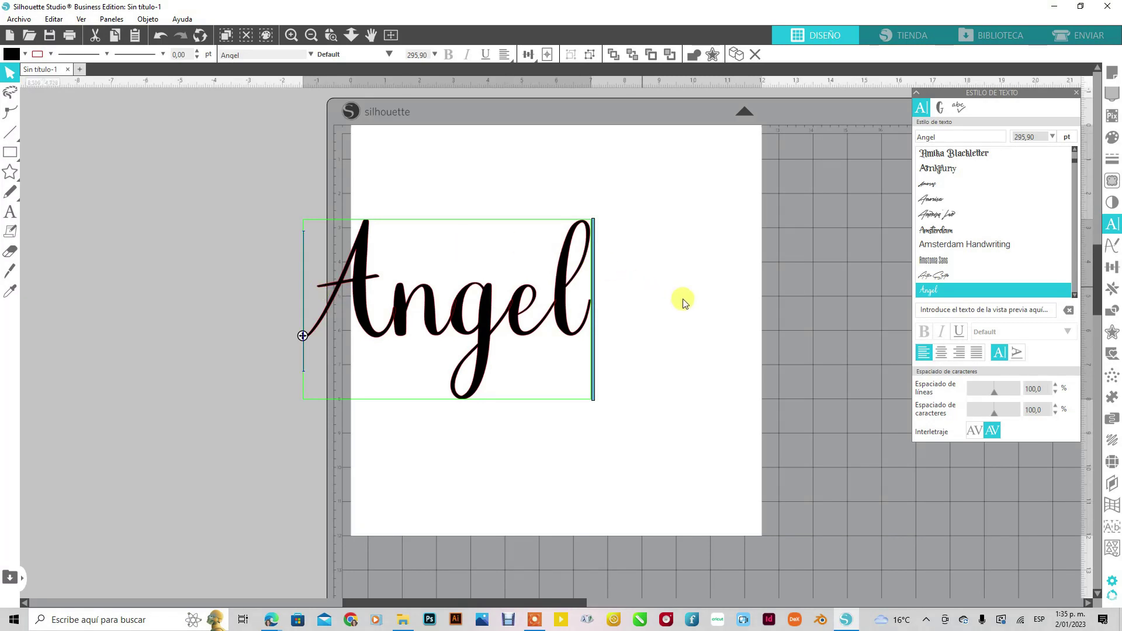
left_click(681, 301)
left_click_drag(517, 321, 619, 251)
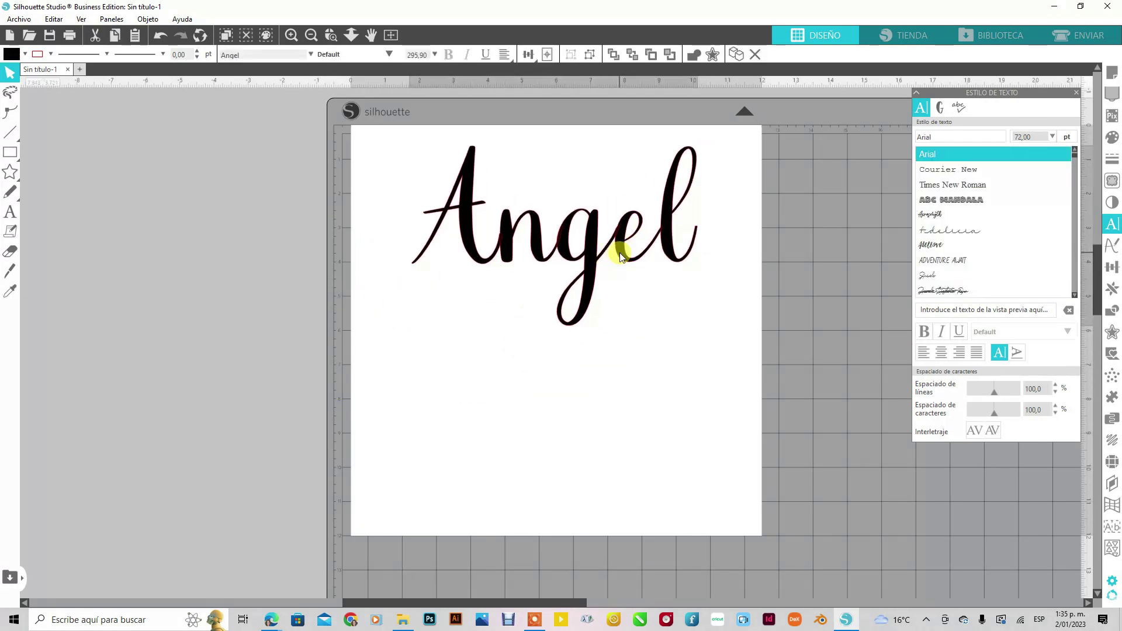
- Try to paste the wing glyph into a new Arial text placed below "Angel"
left_click(9, 212)
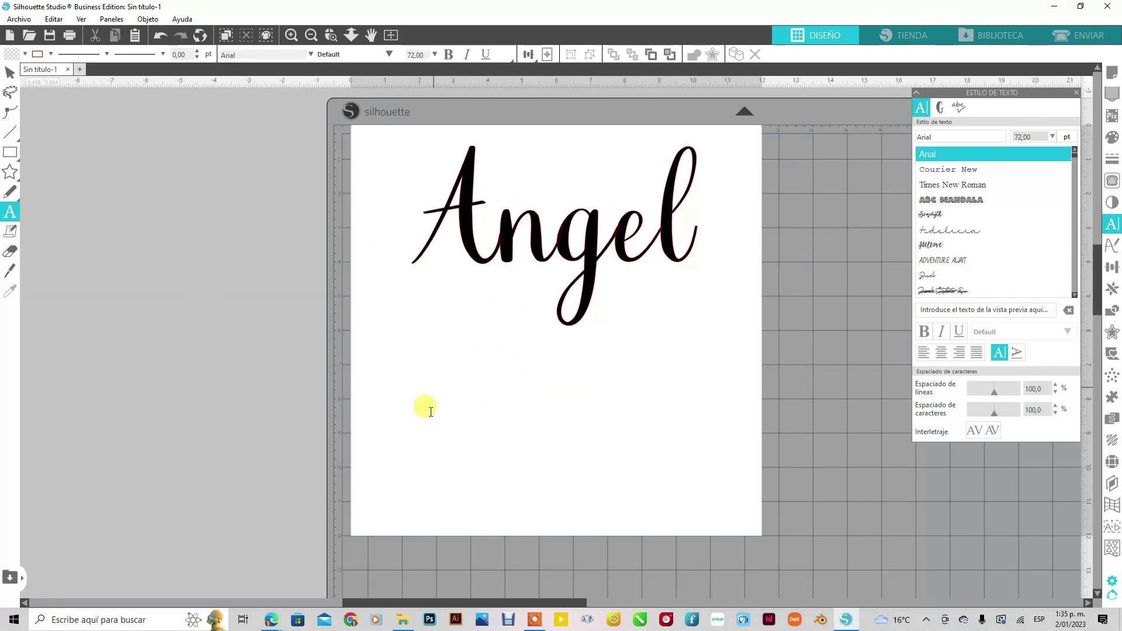
key("Escape")
right_click(588, 406)
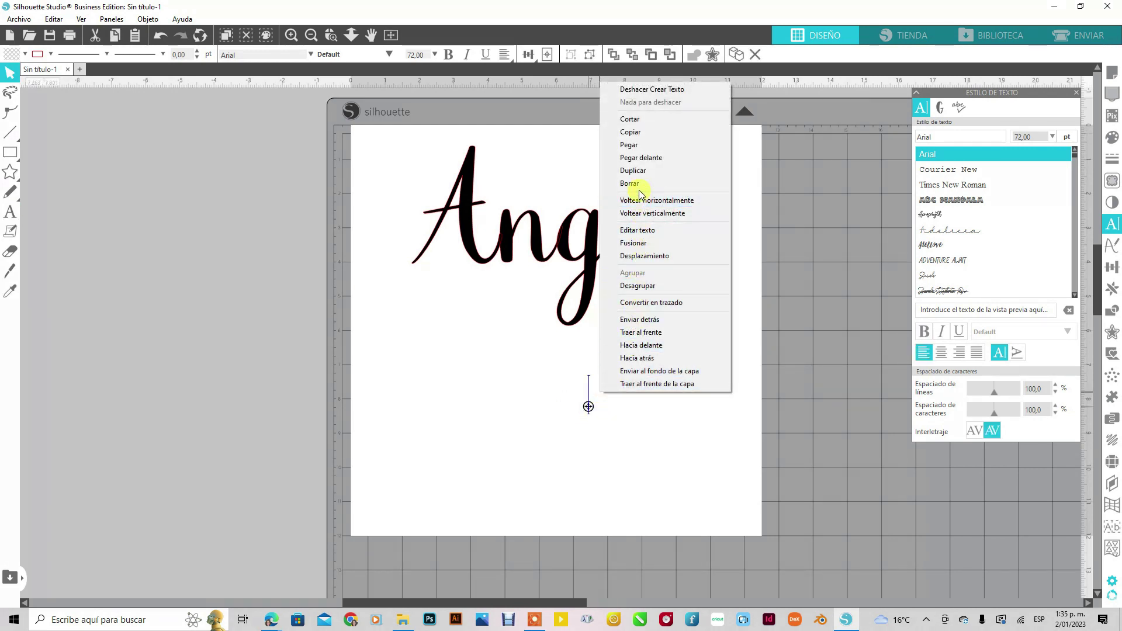
left_click(646, 144)
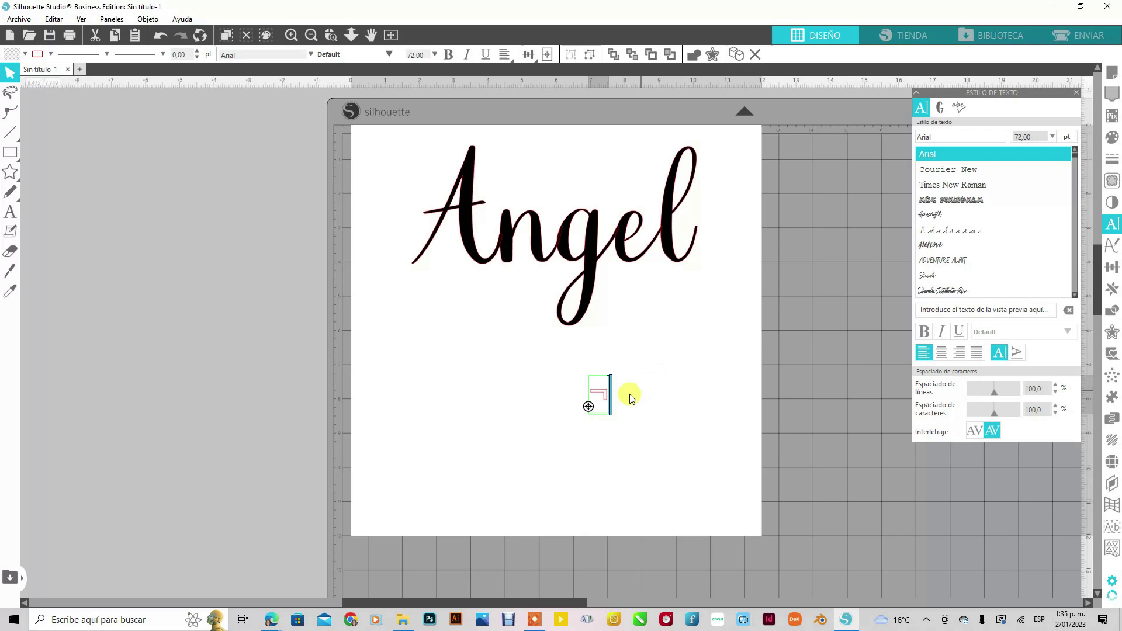
left_click(611, 406)
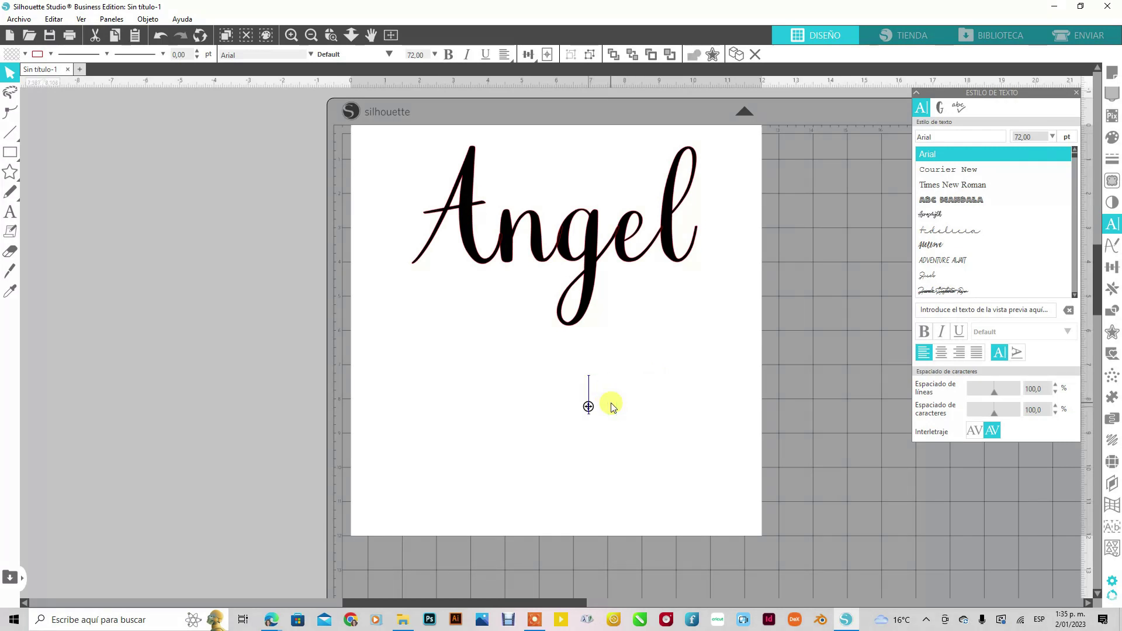
- Create a new text "l" below the word "Angel" and apply the Angel font to it
left_click(13, 216)
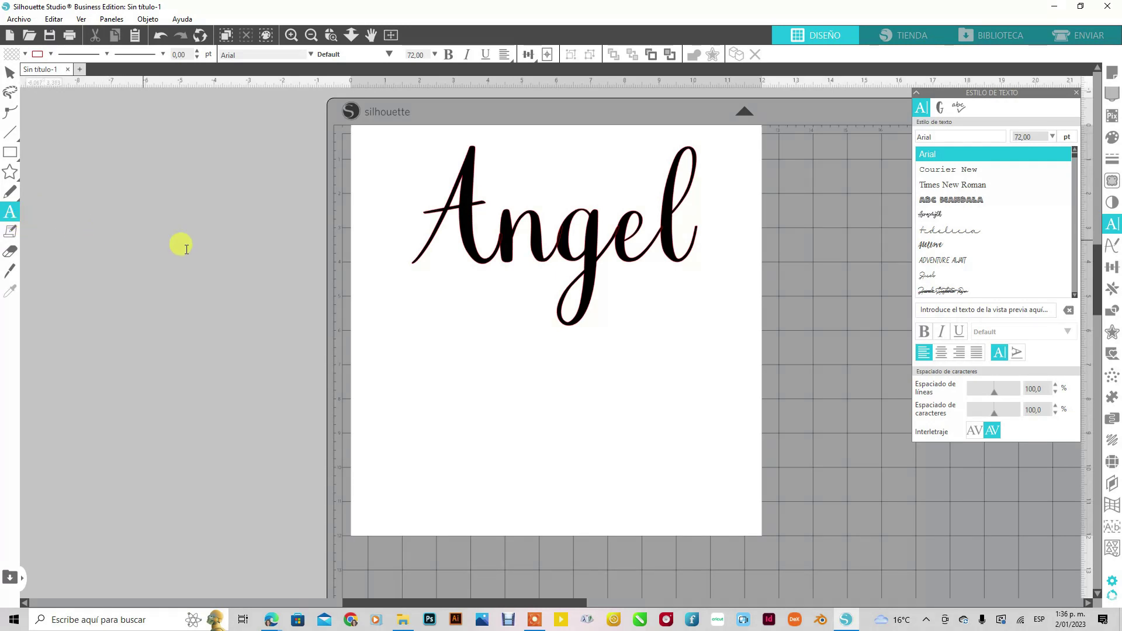
left_click(580, 405)
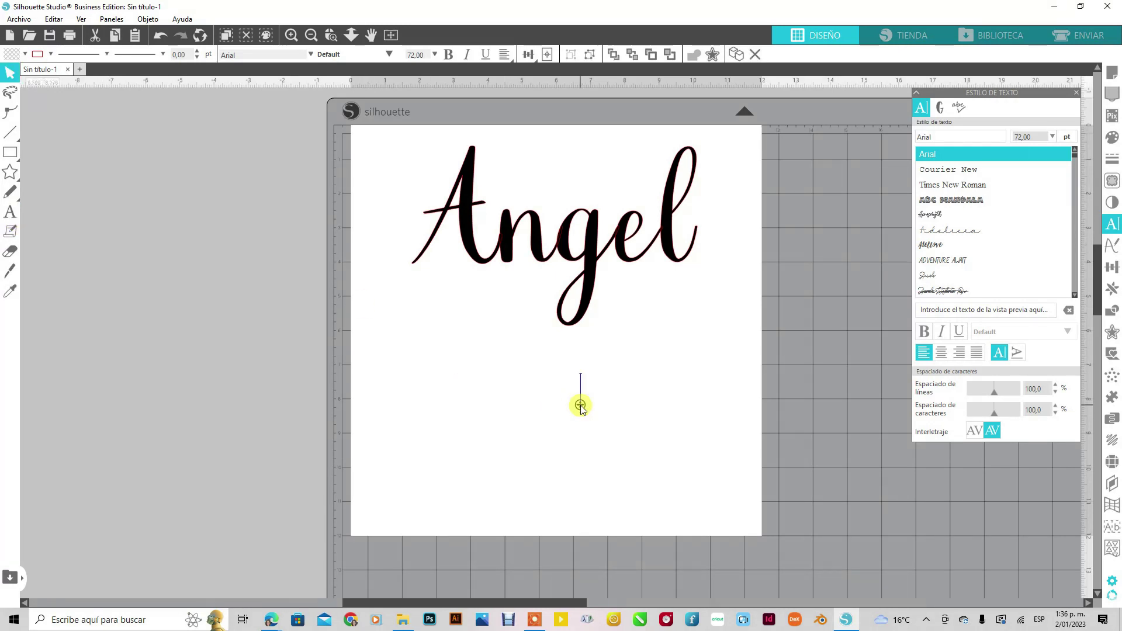
left_click(614, 396)
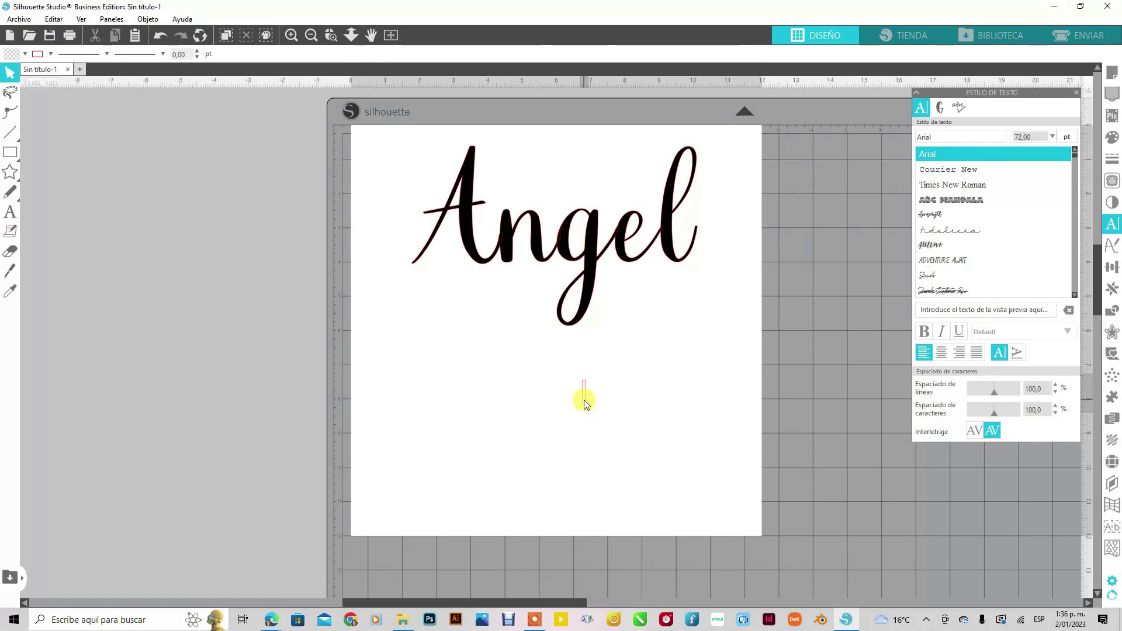
left_click(586, 405)
left_click(1112, 224)
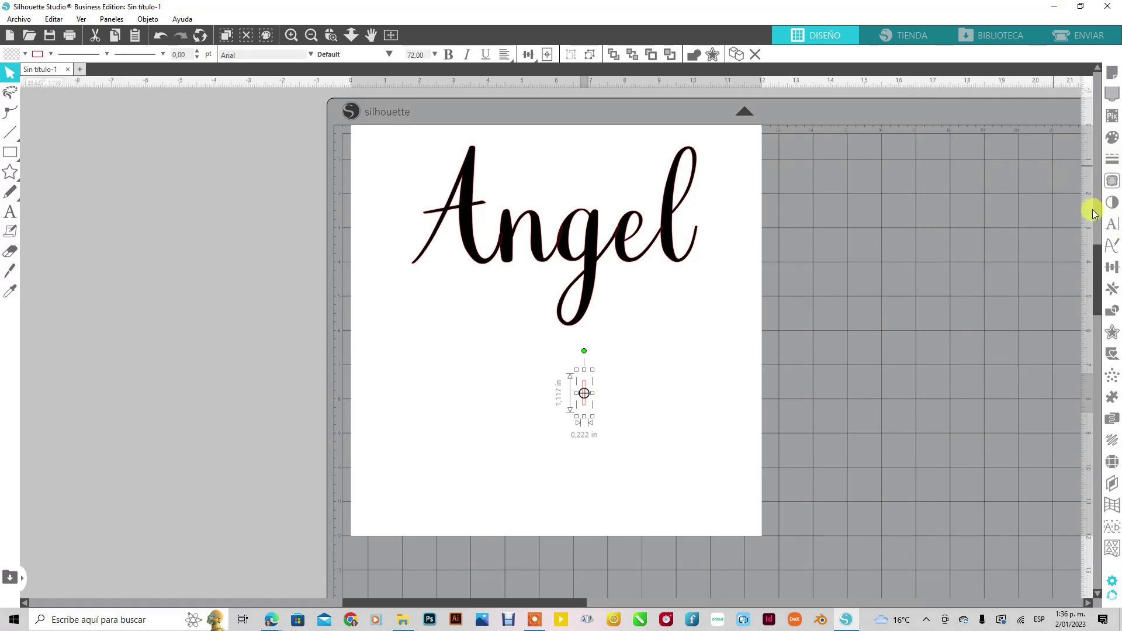
left_click(1112, 223)
left_click(973, 215)
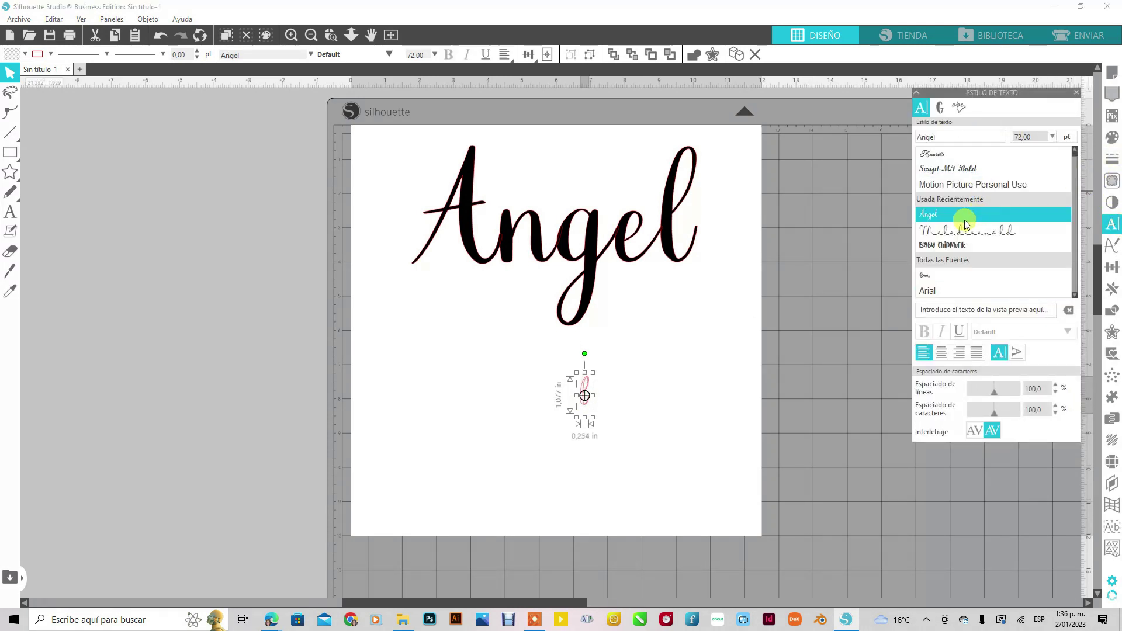
left_click(533, 507)
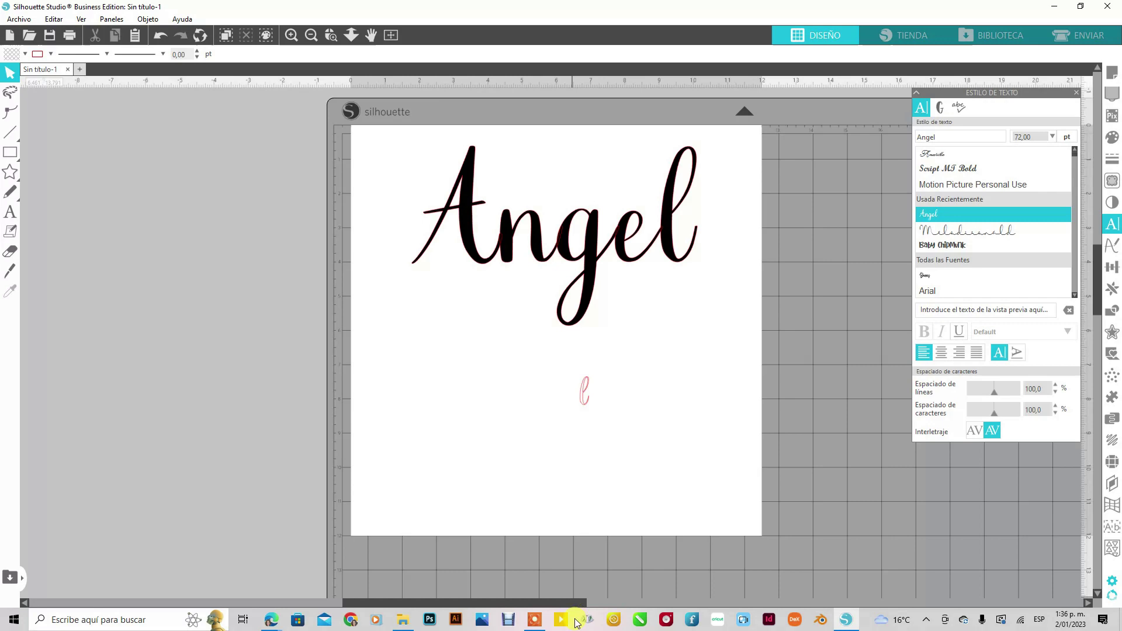
- Reopen Character Map, select the wing glyph (U+00AC) of the Angel font and copy it
left_click(404, 621)
left_click(403, 621)
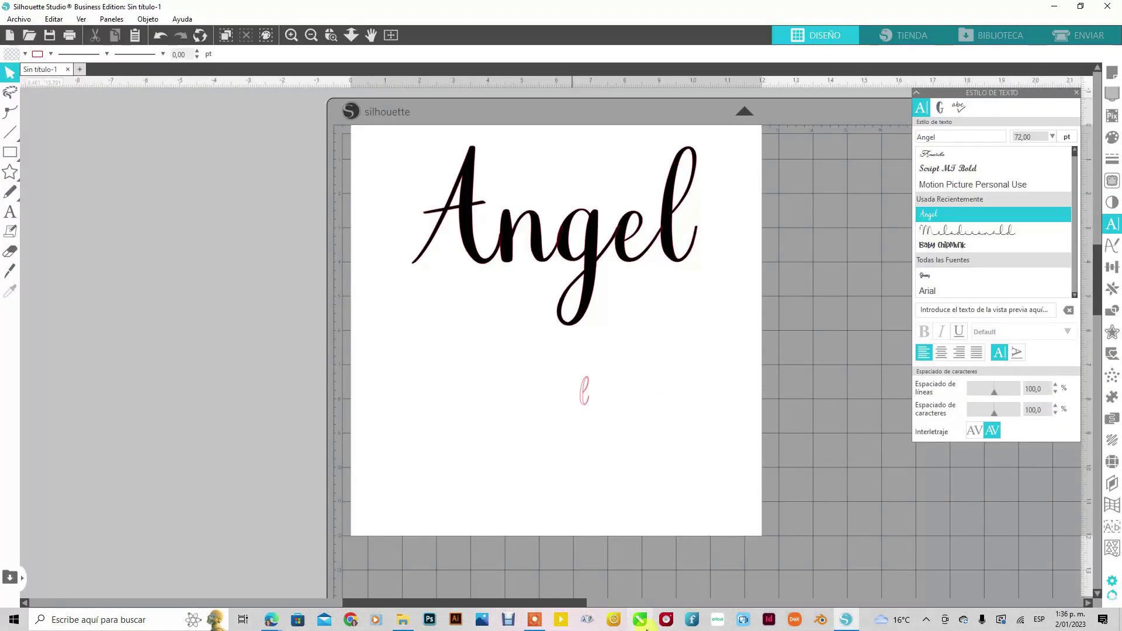
left_click(589, 621)
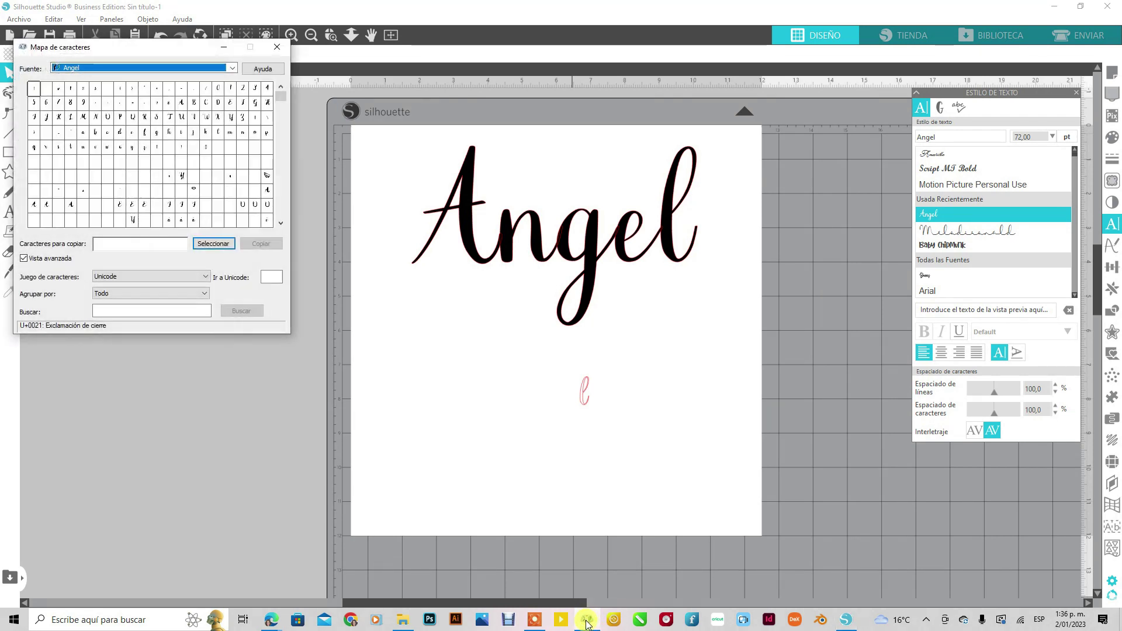
left_click(268, 174)
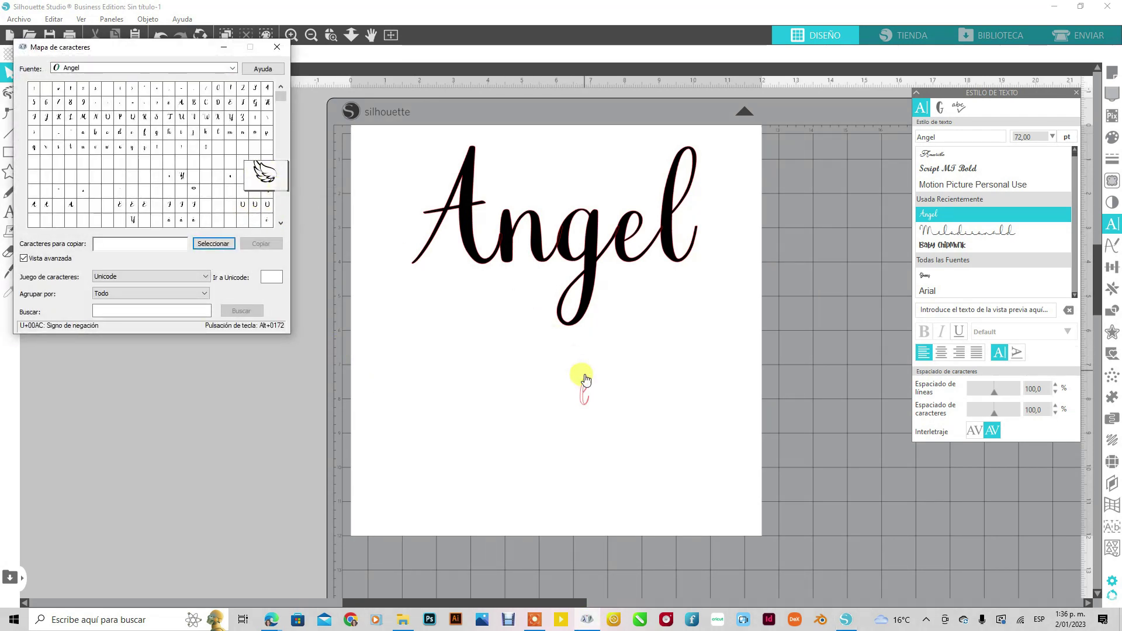
left_click(581, 398)
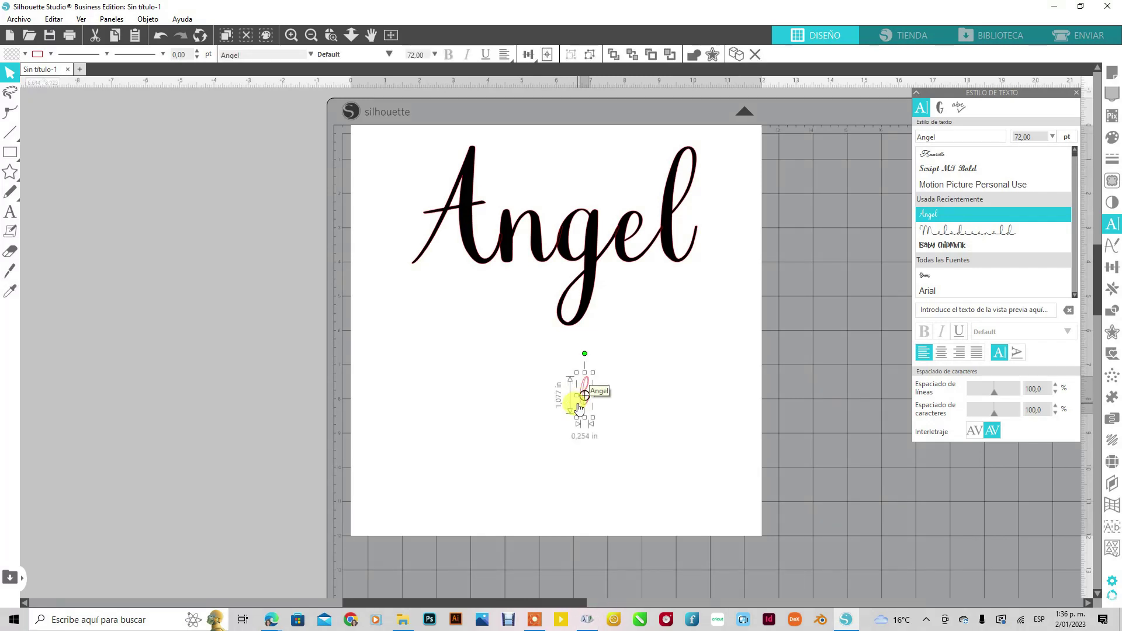
right_click(580, 407)
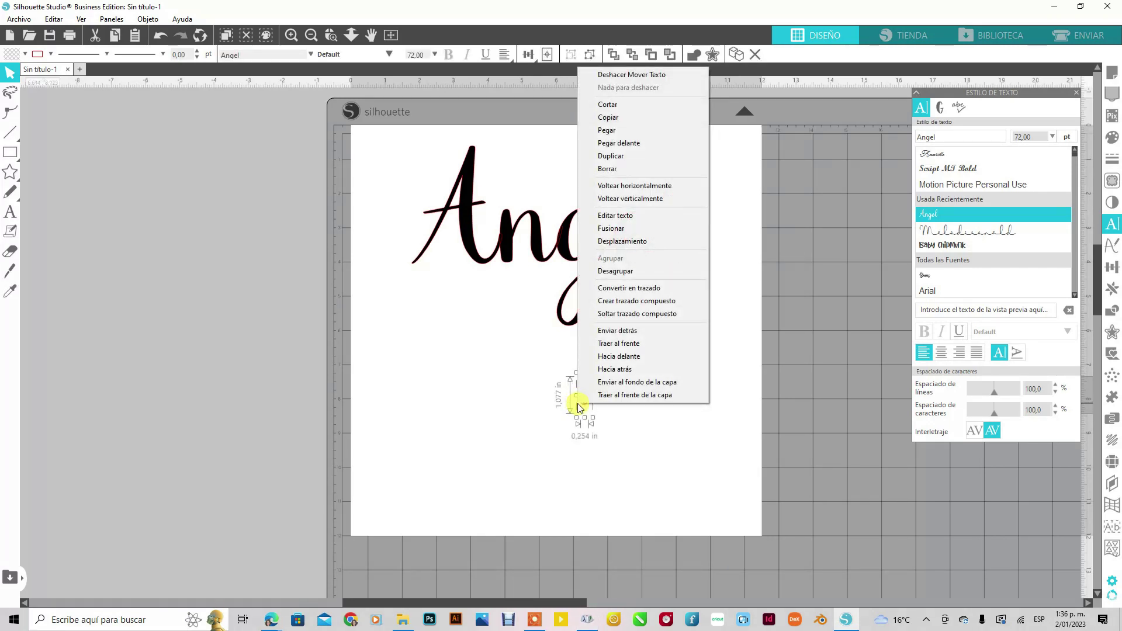
left_click(596, 619)
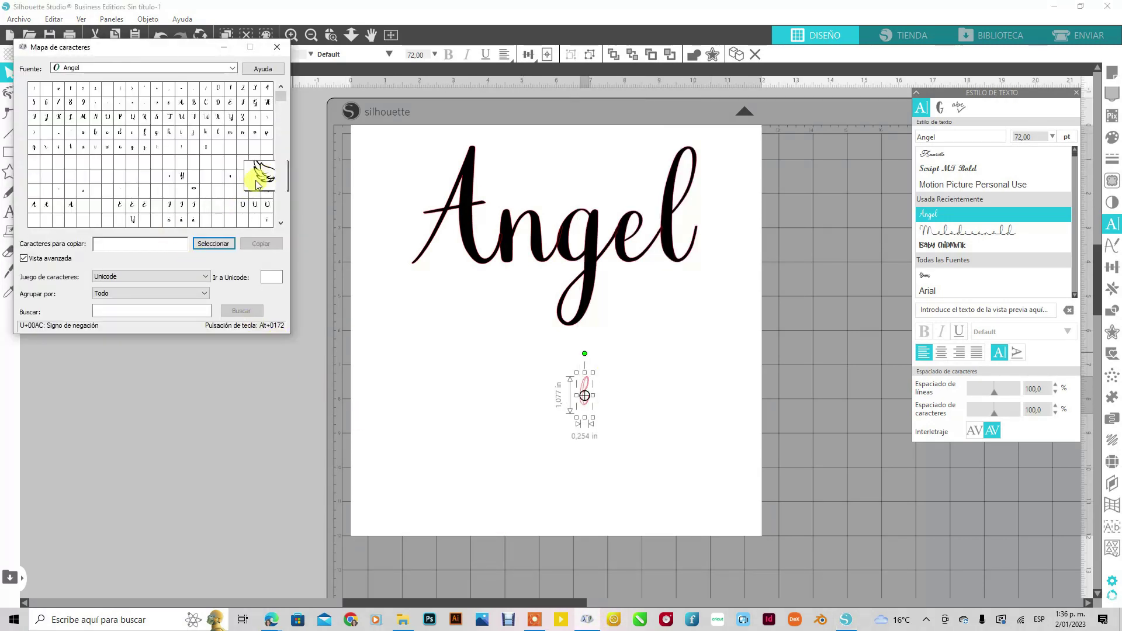
left_click(212, 243)
left_click(262, 246)
- Open the small "l" text below "Angel" for editing and add the letter "a" after the "l"
left_click(579, 399)
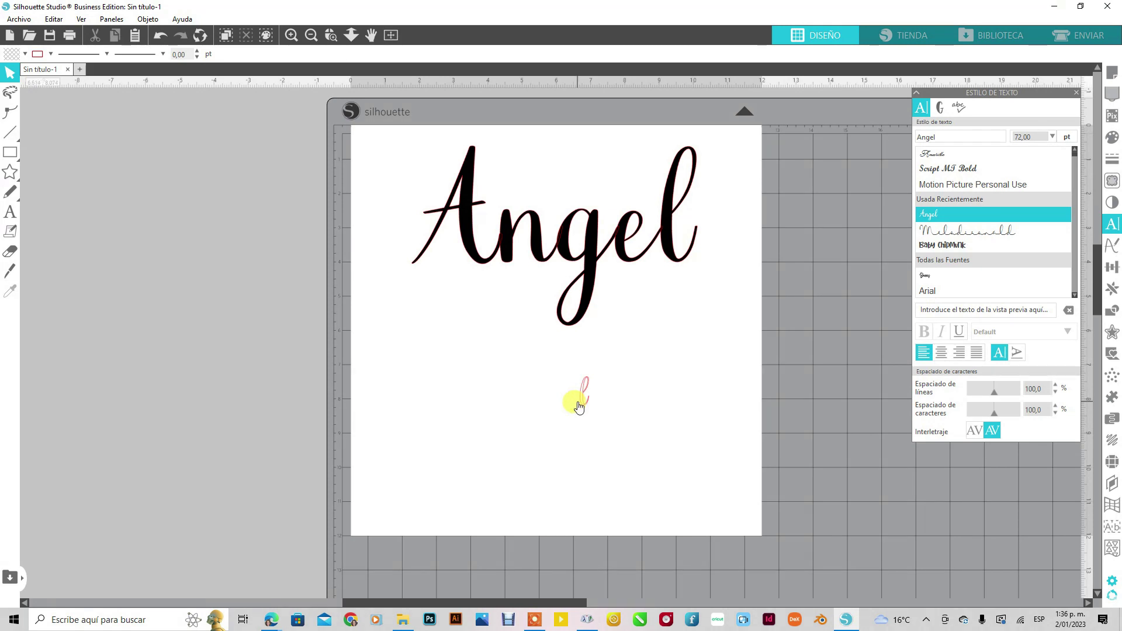
left_click(584, 395)
double_click(585, 408)
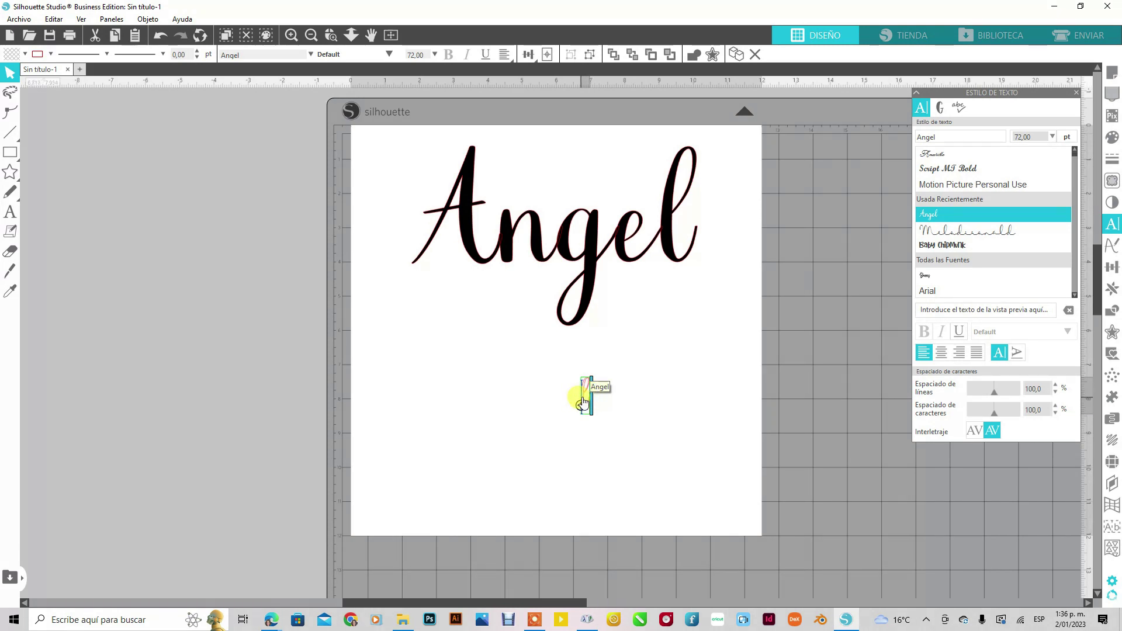
left_click(641, 430)
left_click(588, 396)
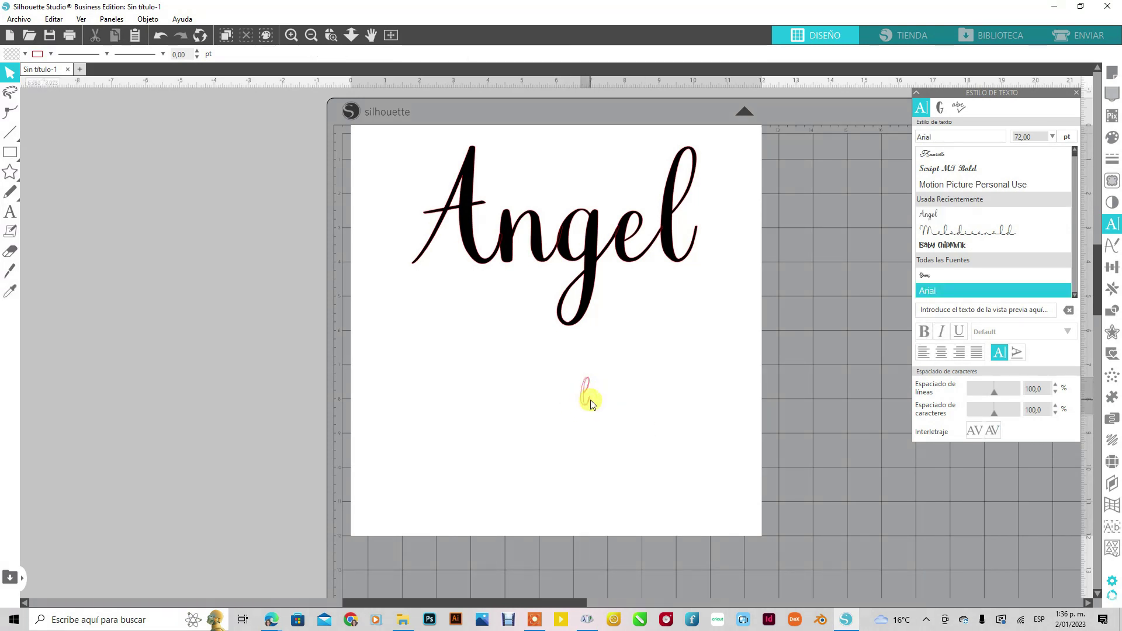
double_click(589, 396)
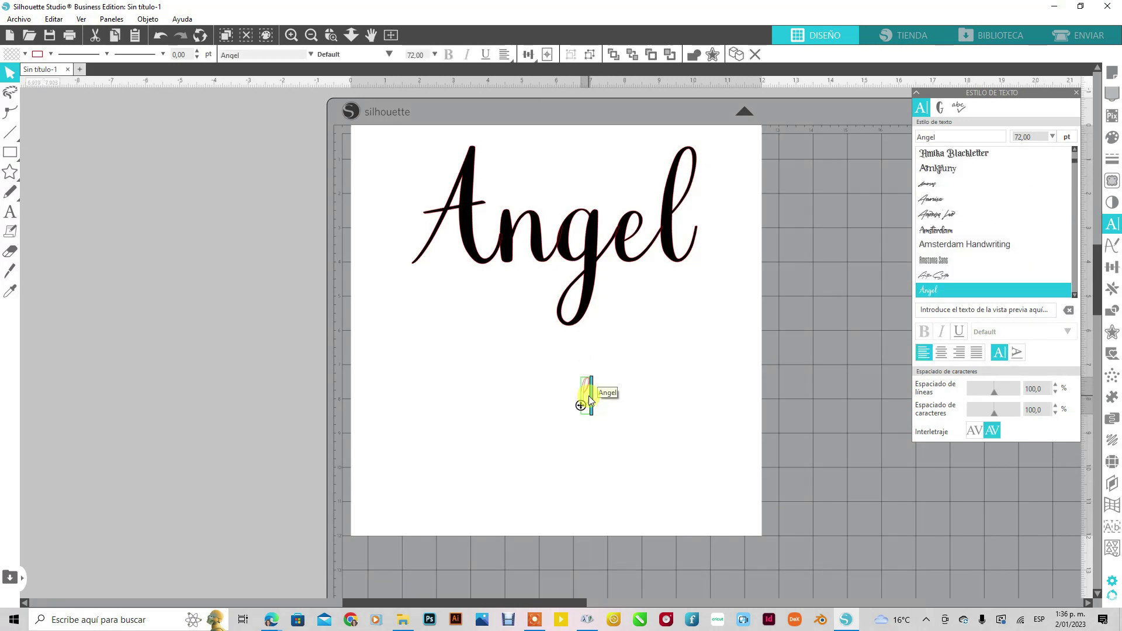
type("a")
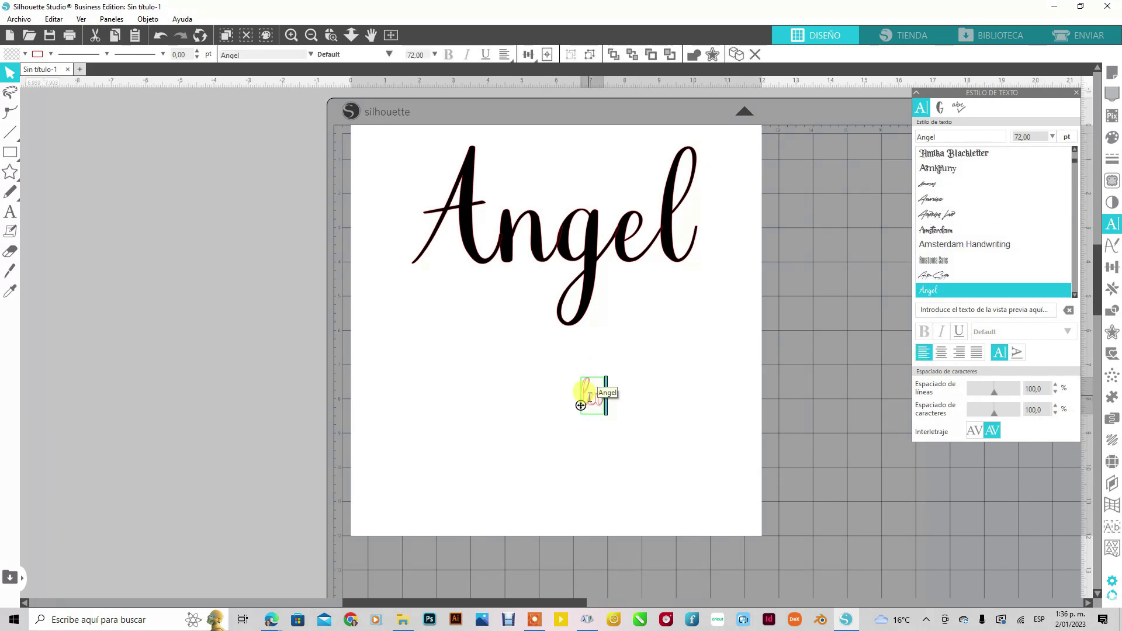
- Paste the copied wing glyph over the "l" in the small text and delete the "a"
left_click(584, 414)
double_click(582, 403)
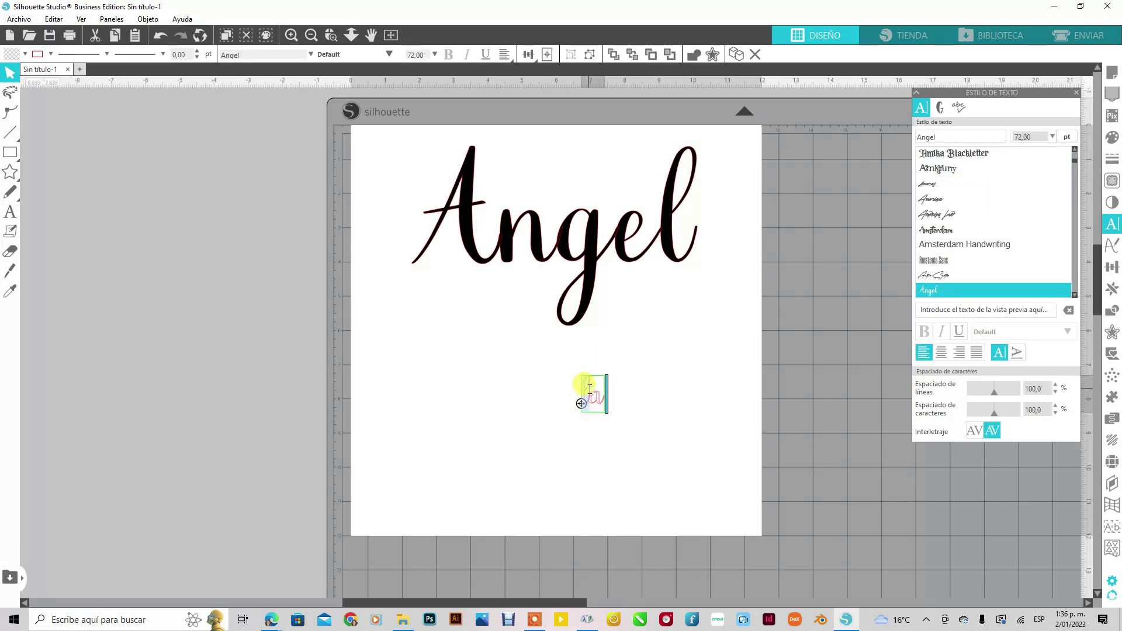
right_click(587, 389)
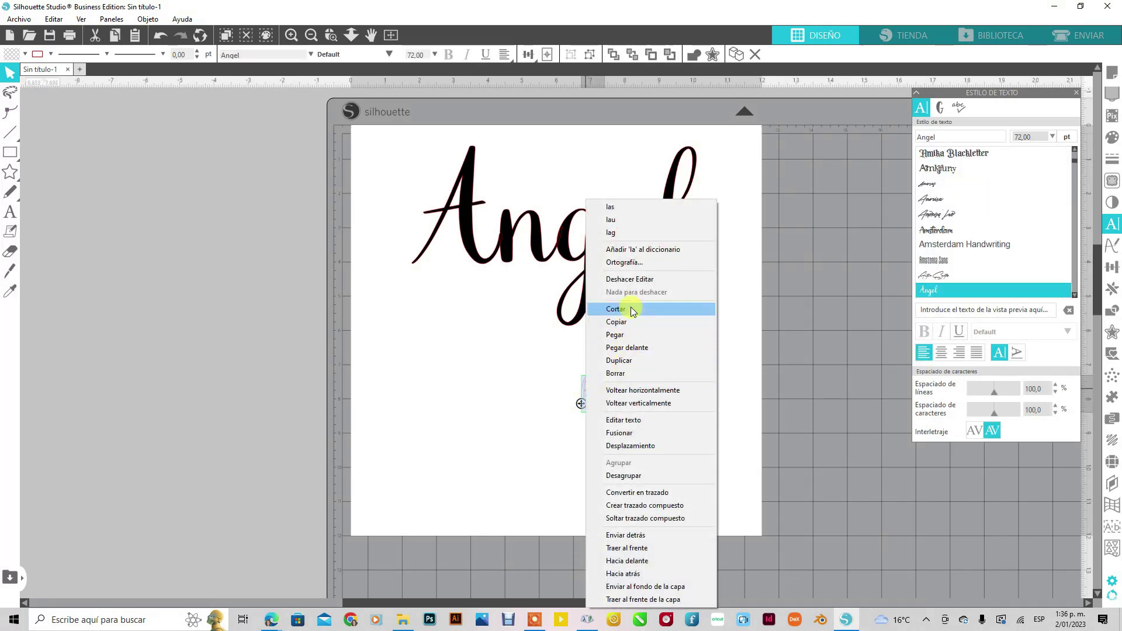
left_click(630, 335)
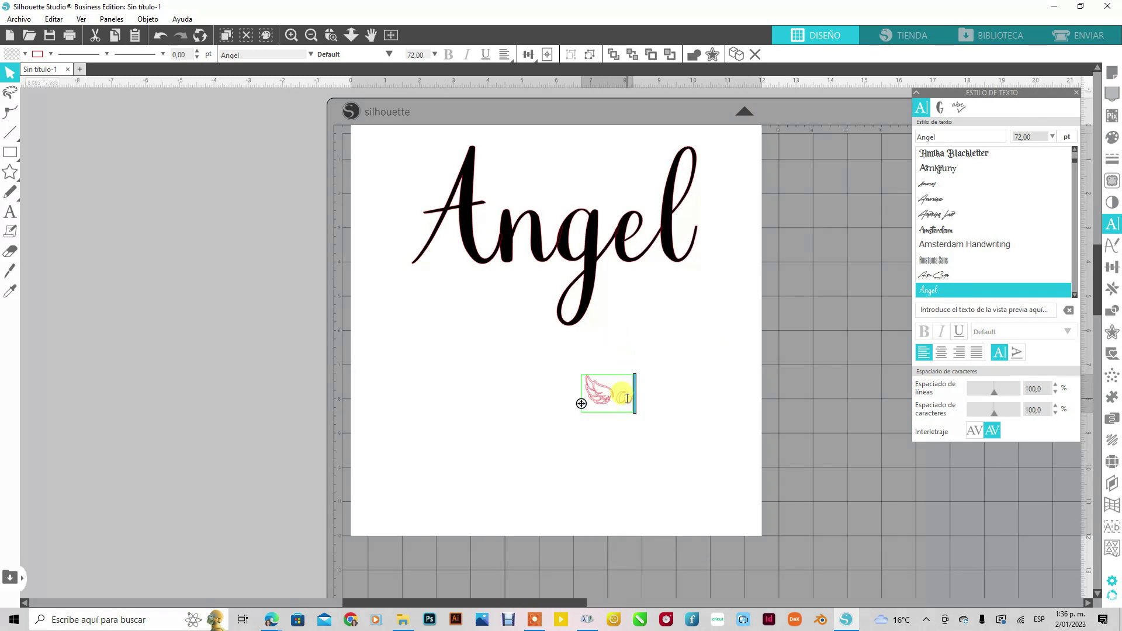
key("BackSpace")
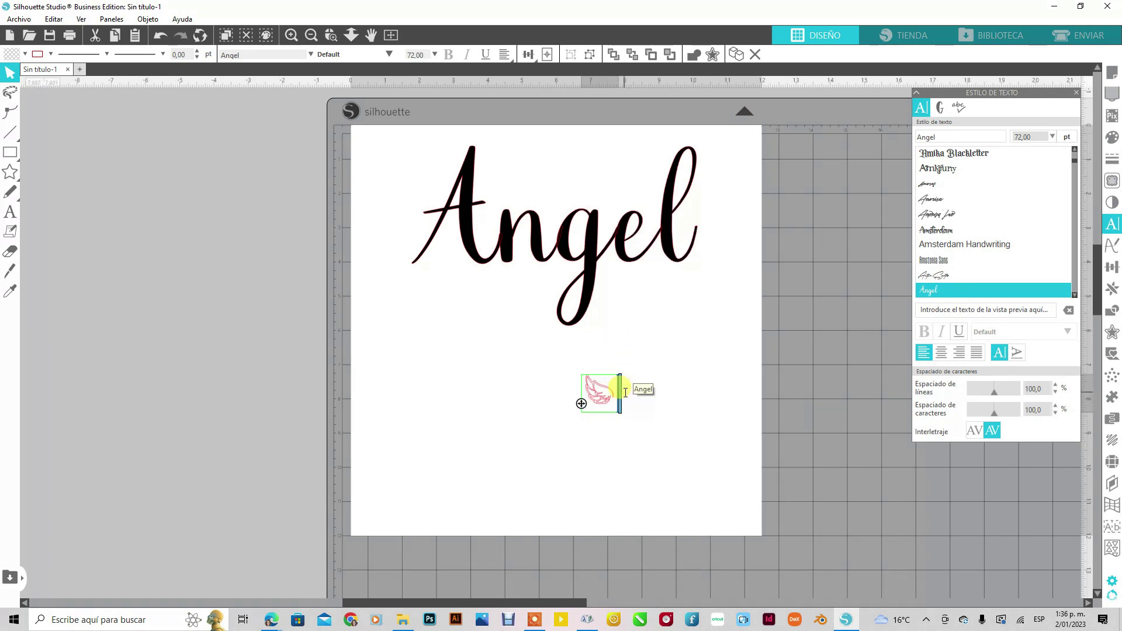
- Enlarge the wing to about 5.290 by 5.438 in and place it below the word "Angel"
left_click(616, 430)
left_click_drag(601, 388, 662, 552)
left_click_drag(545, 486, 462, 390)
left_click_drag(582, 461, 608, 487)
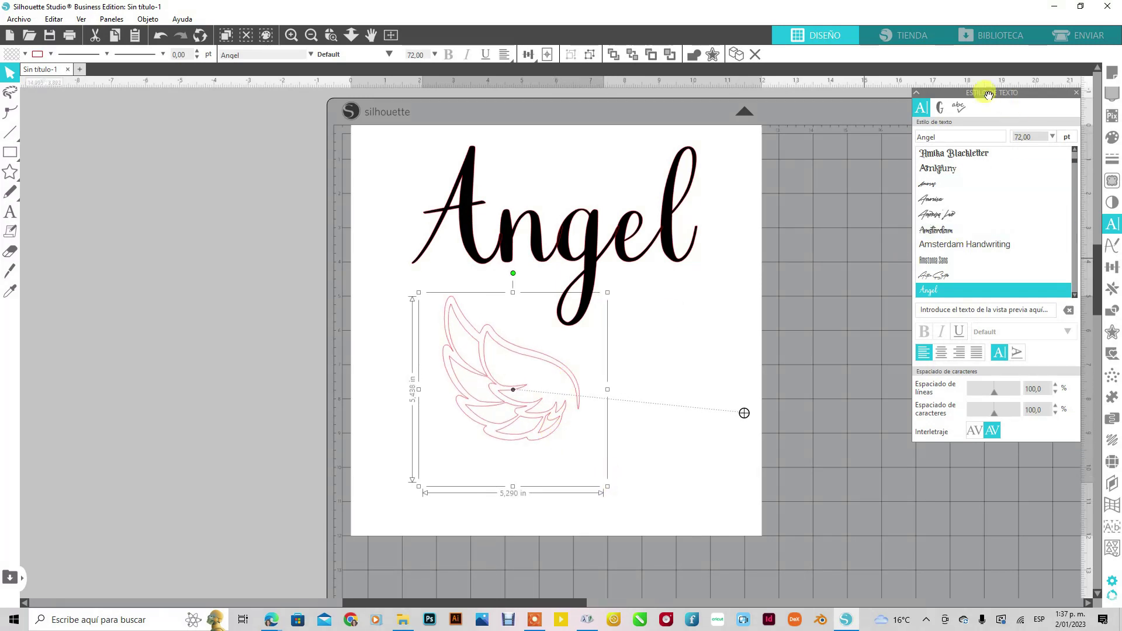
- Fill the wing with black
left_click(1112, 137)
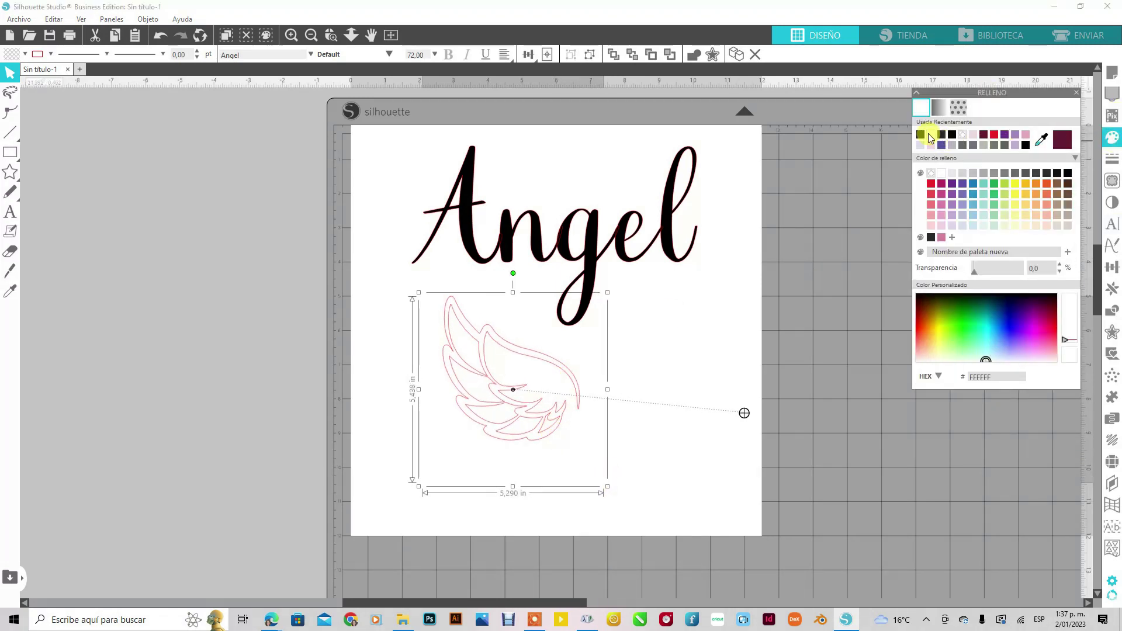
left_click(920, 135)
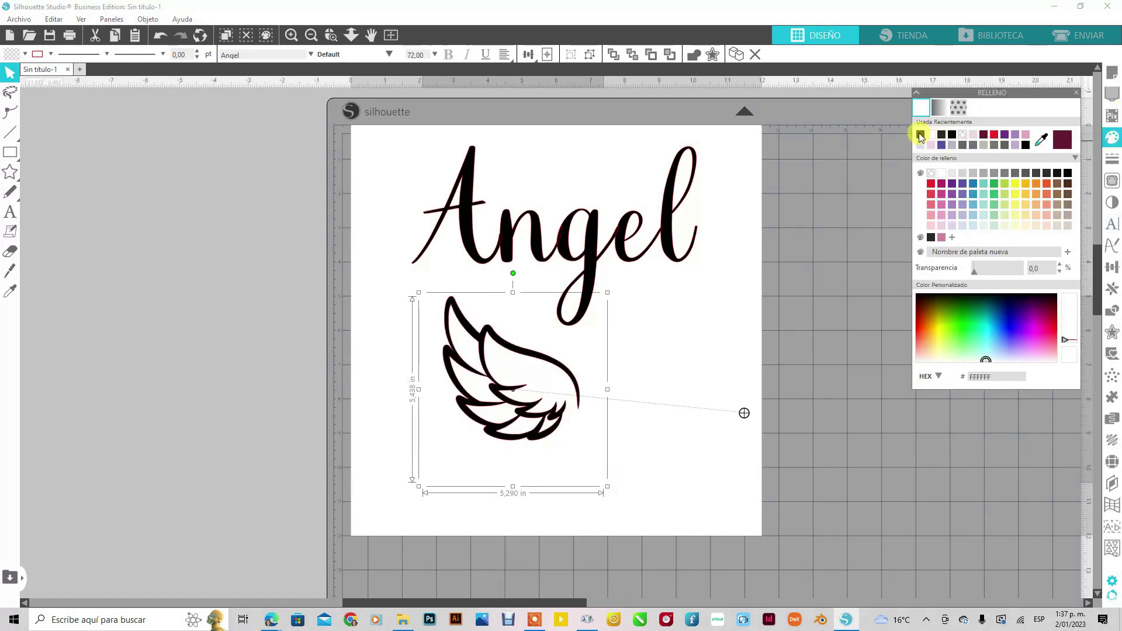
right_click(529, 416)
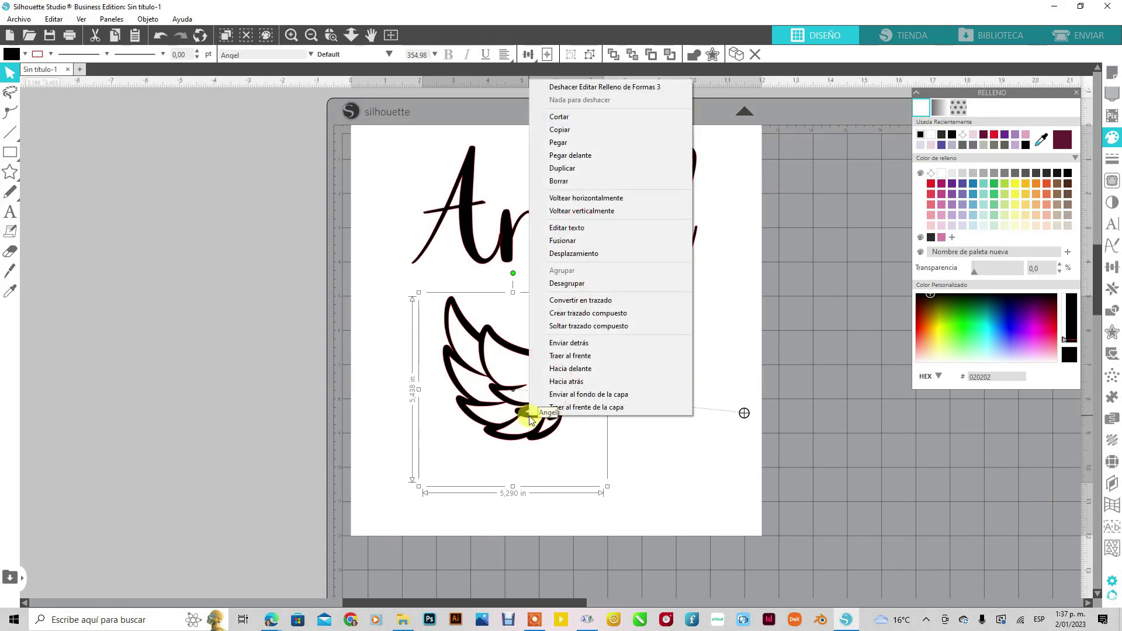
left_click(684, 479)
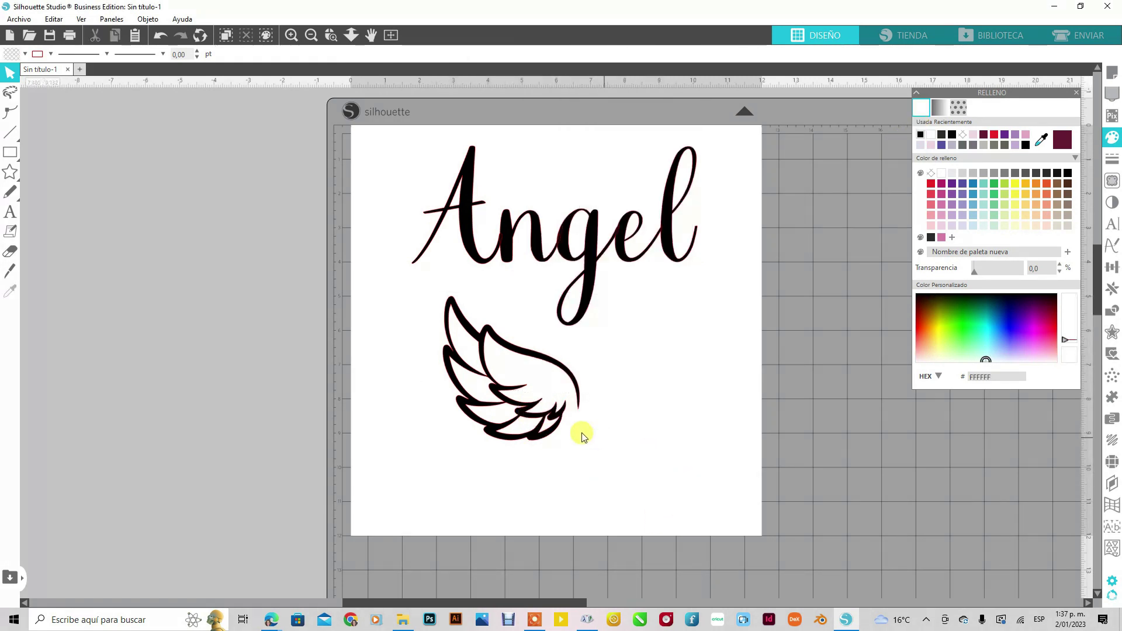
- Duplicate the black wing and place the copy to the right of the original, below the "l" of "Angel"
left_click_drag(532, 410, 508, 414)
right_click(501, 416)
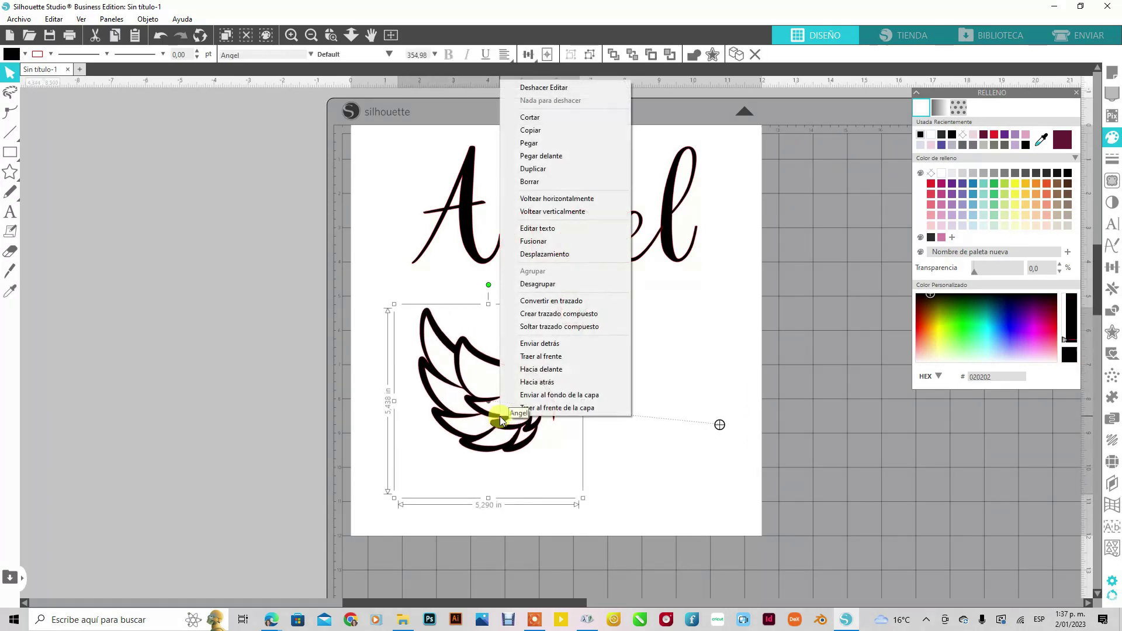
left_click(535, 169)
left_click_drag(514, 413, 713, 385)
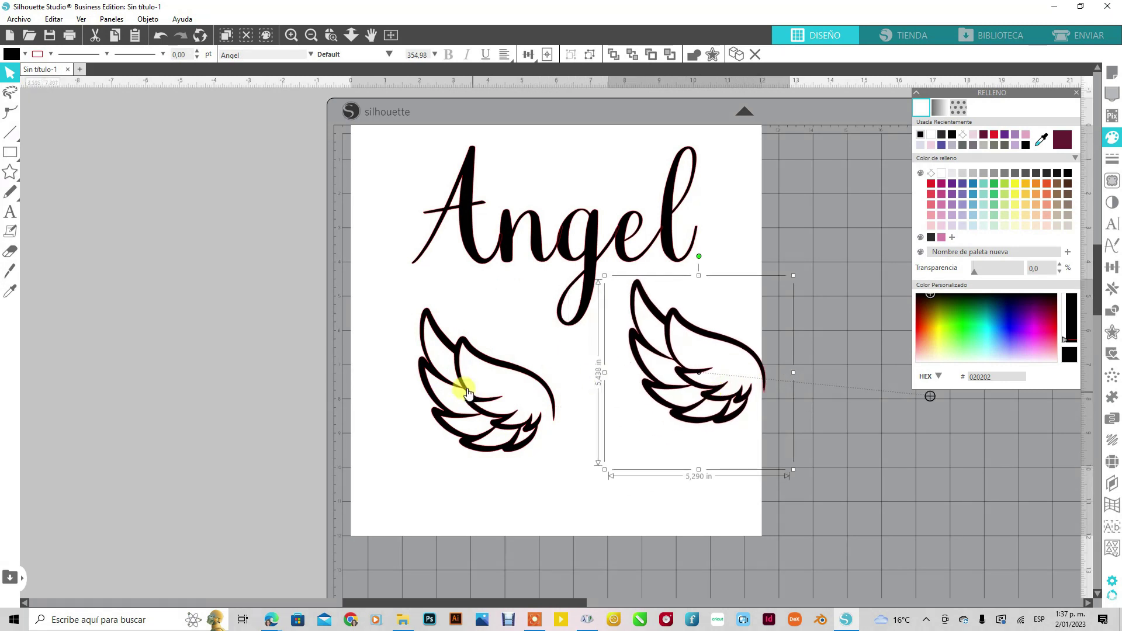
- Move the original wing to the page's upper-left corner, lower the word "Angel" and shrink it to about 6.812 by 4.251 in
mouse_move(479, 367)
left_mouse_down()
mouse_move(387, 197)
mouse_move(365, 166)
mouse_move(349, 181)
mouse_move(362, 146)
left_mouse_up()
left_click(433, 191)
left_click_drag(537, 253, 533, 310)
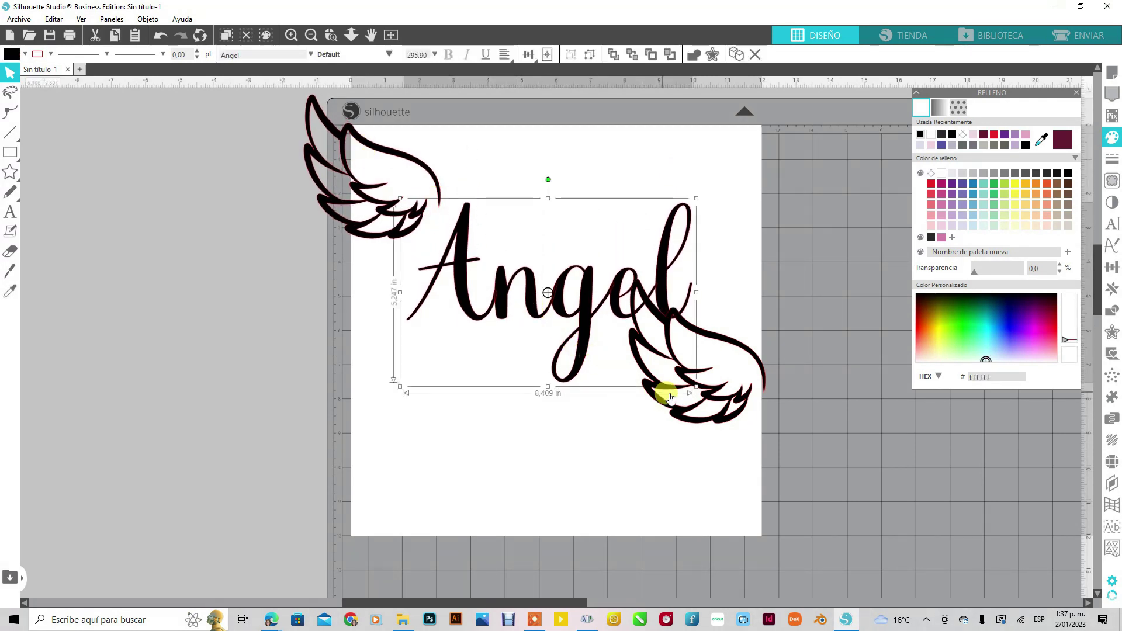
left_click(701, 390)
left_click_drag(695, 386, 641, 356)
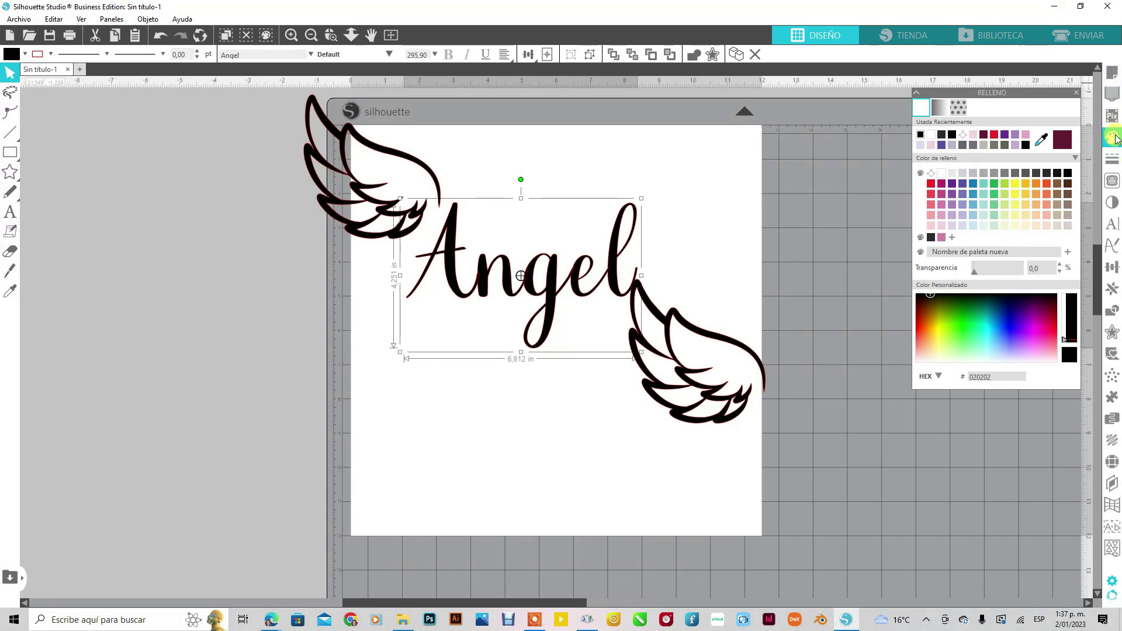
- Set the page's media size to 24x24
left_click(1112, 72)
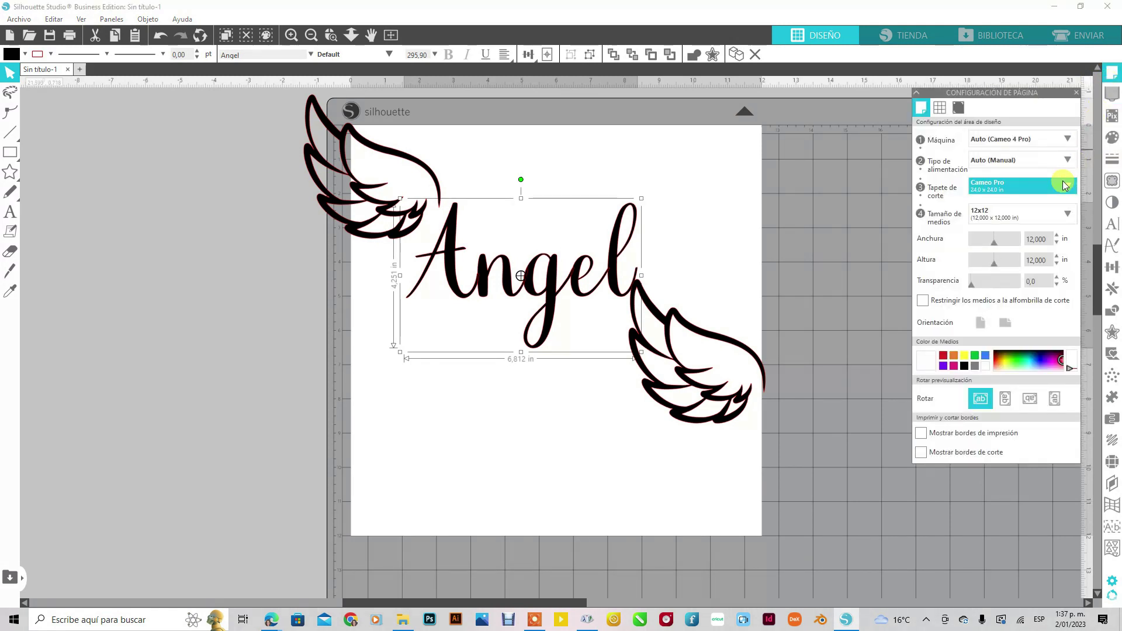
left_click(1061, 216)
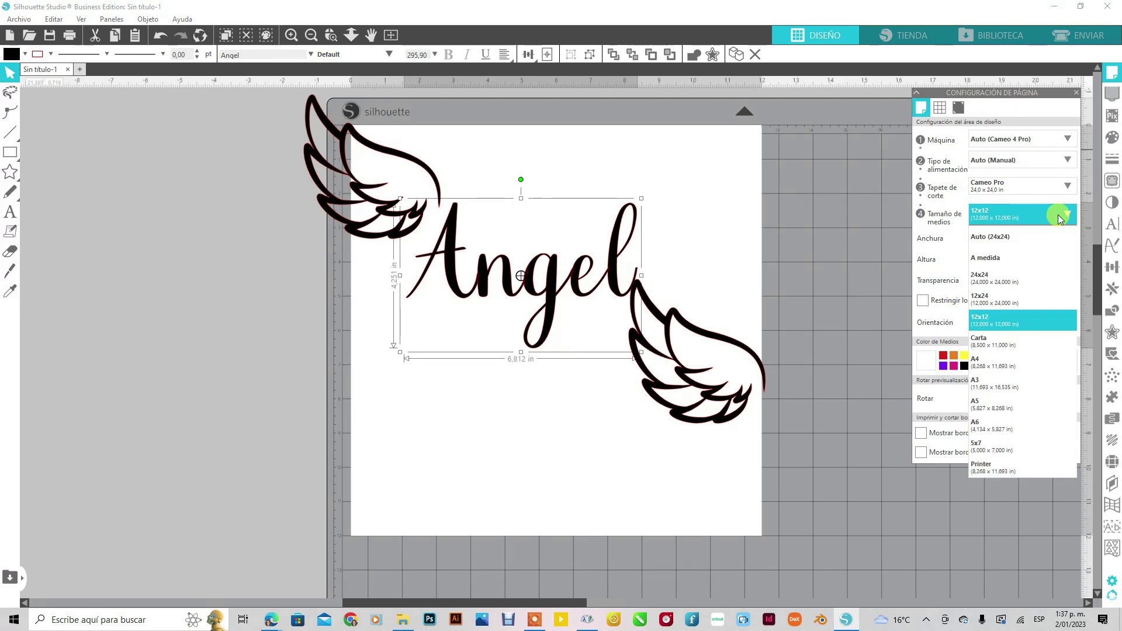
left_click(1028, 280)
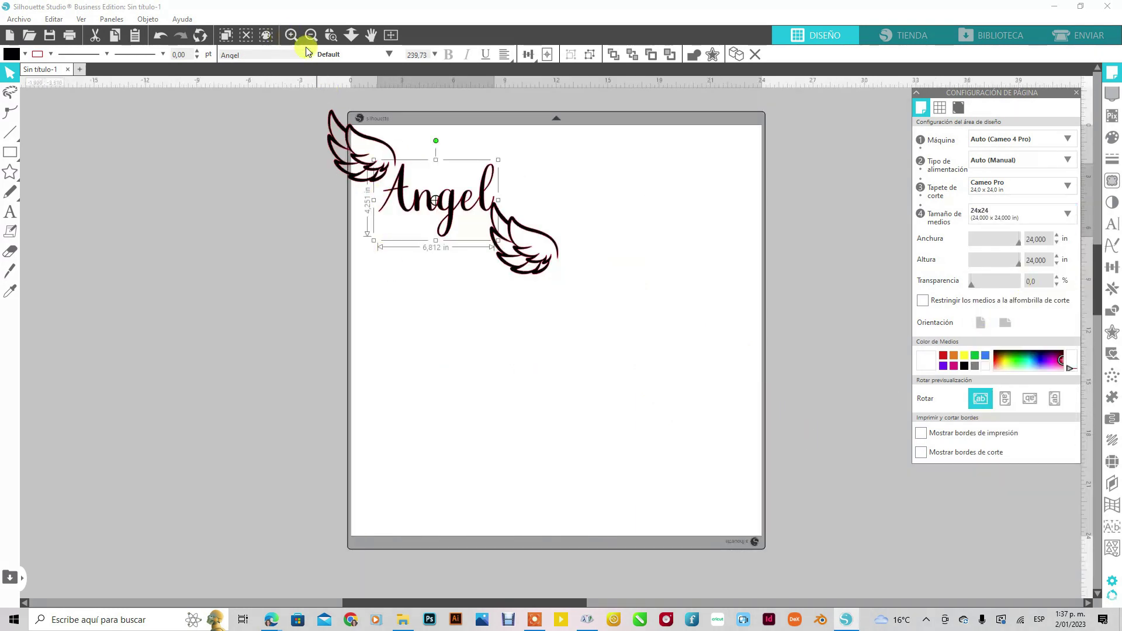
- Arrange the design near the top of the page, with the word "Angel" centred between the two wings
left_click(291, 35)
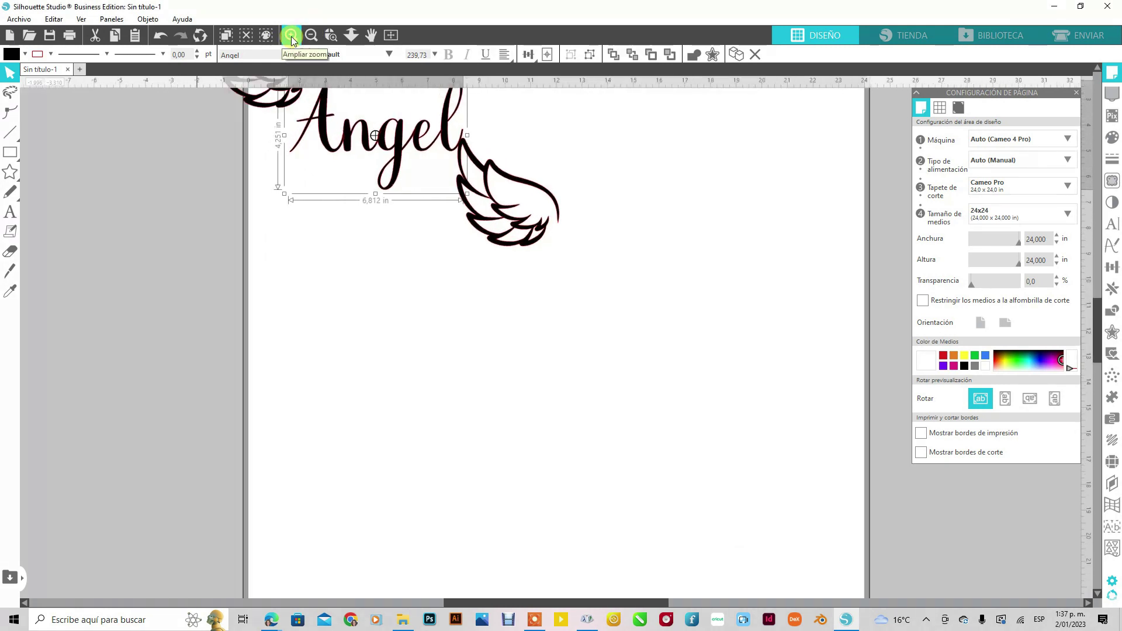
left_click_drag(451, 210, 683, 250)
left_click_drag(398, 157, 549, 257)
left_click_drag(275, 108, 426, 249)
left_click_drag(672, 250, 650, 227)
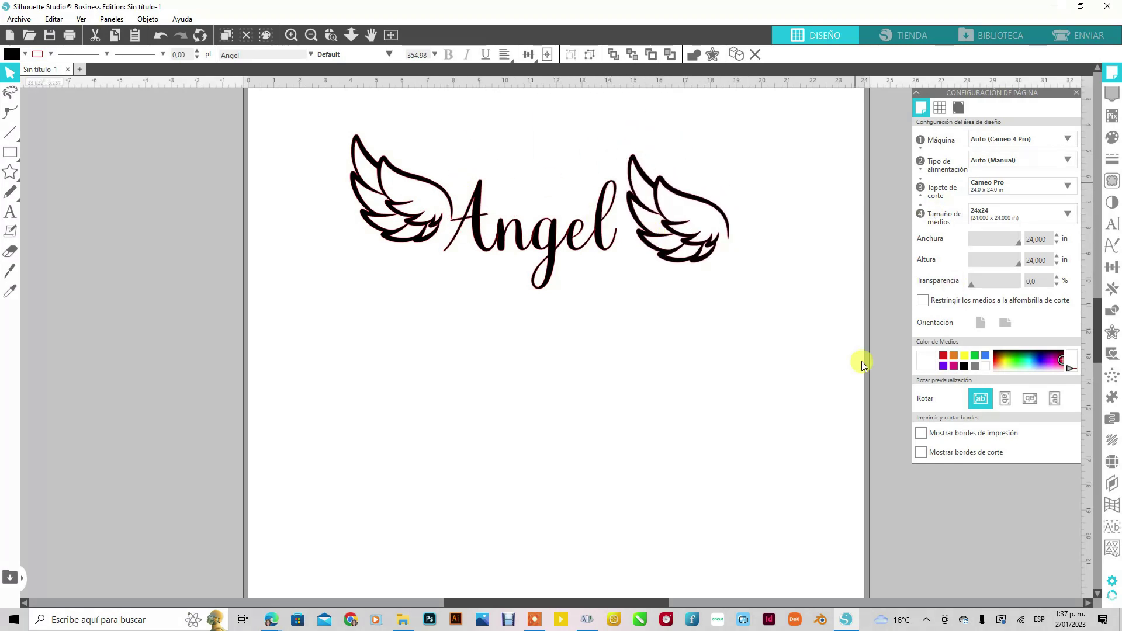
- Flip the wing to the right of "Angel" horizontally and move it close against the final "l"
left_click(685, 247)
left_click(686, 247)
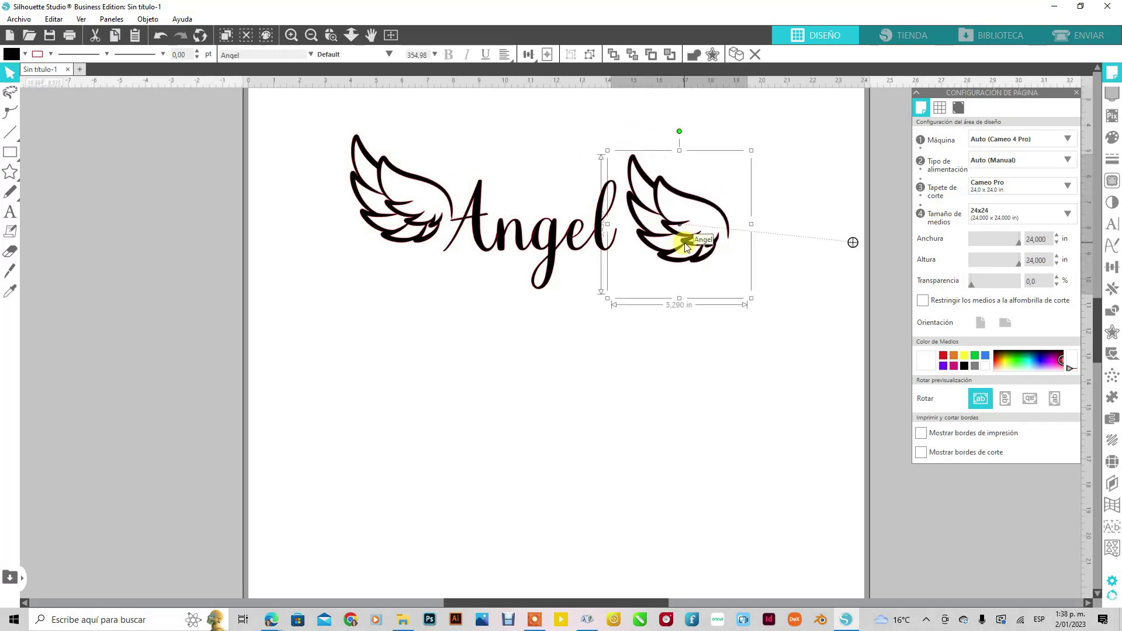
right_click(685, 243)
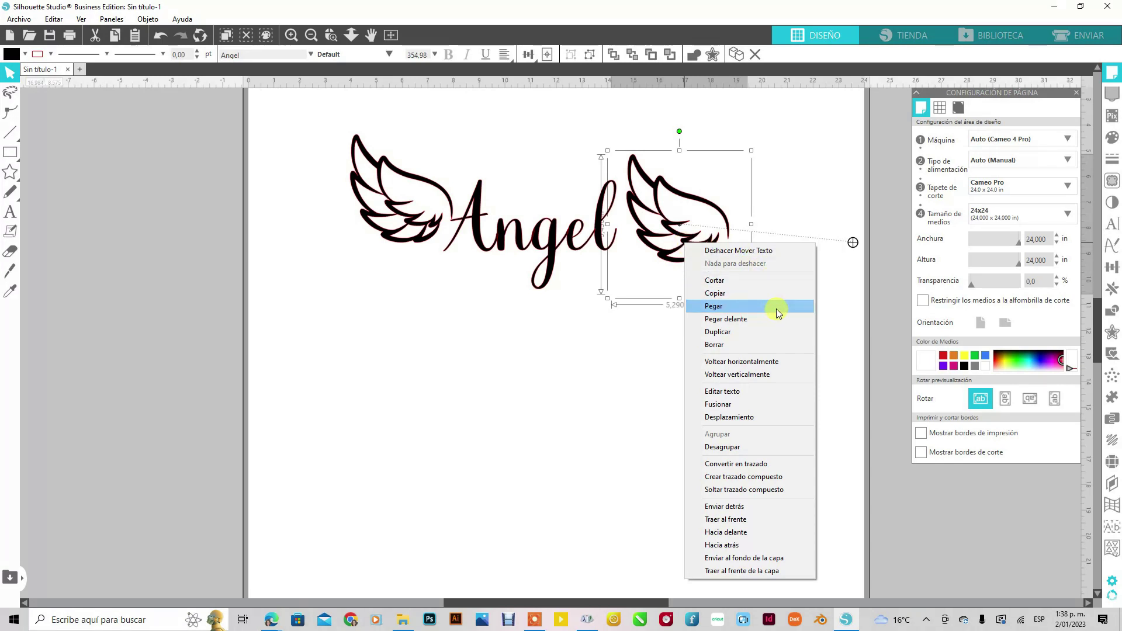
left_click(759, 363)
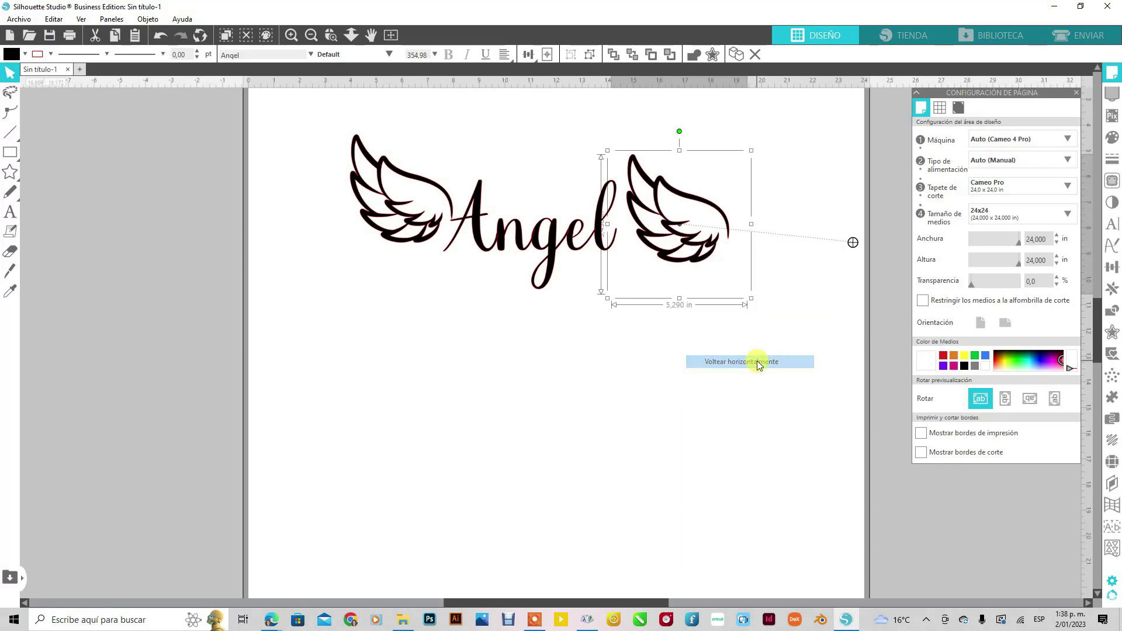
left_click(759, 362)
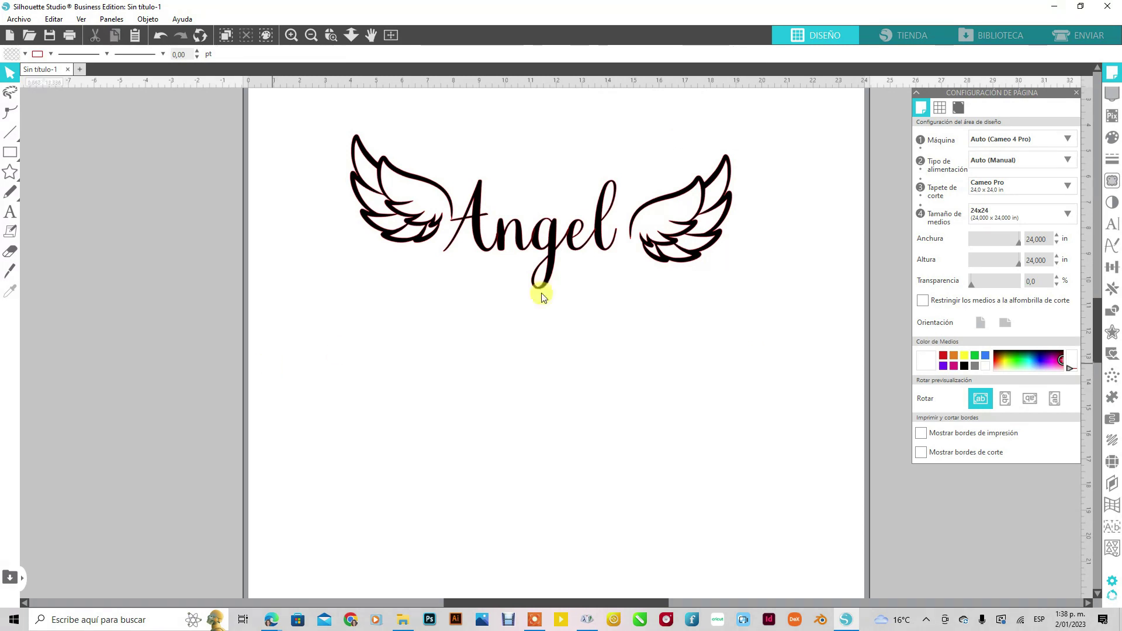
left_click_drag(657, 237, 648, 244)
left_click(649, 250)
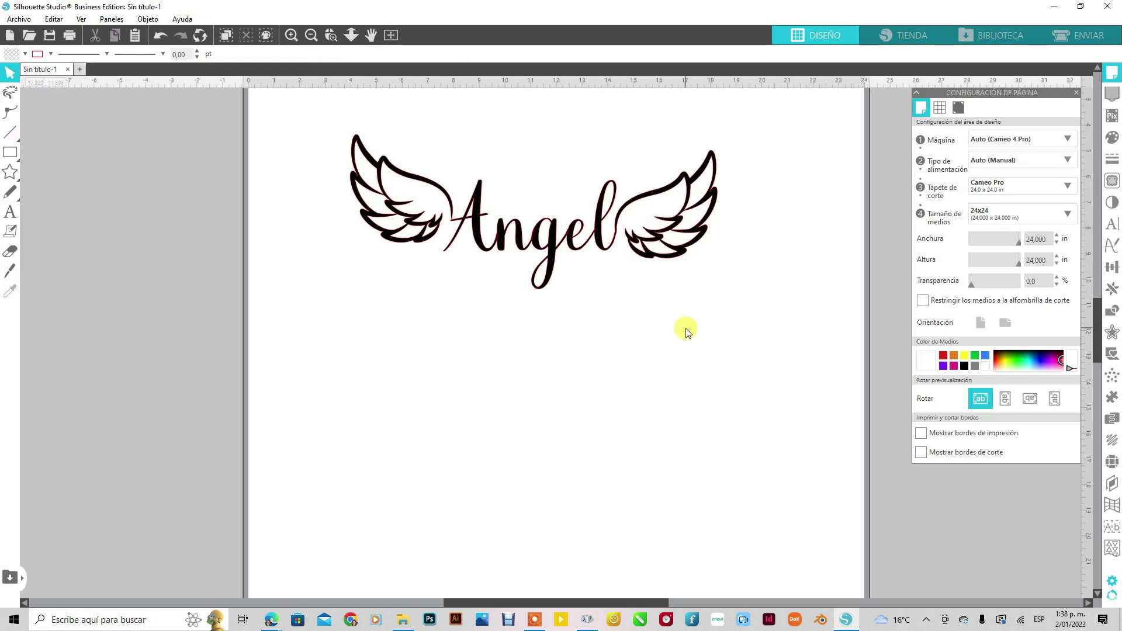
left_click_drag(220, 104, 752, 312)
left_click(516, 346)
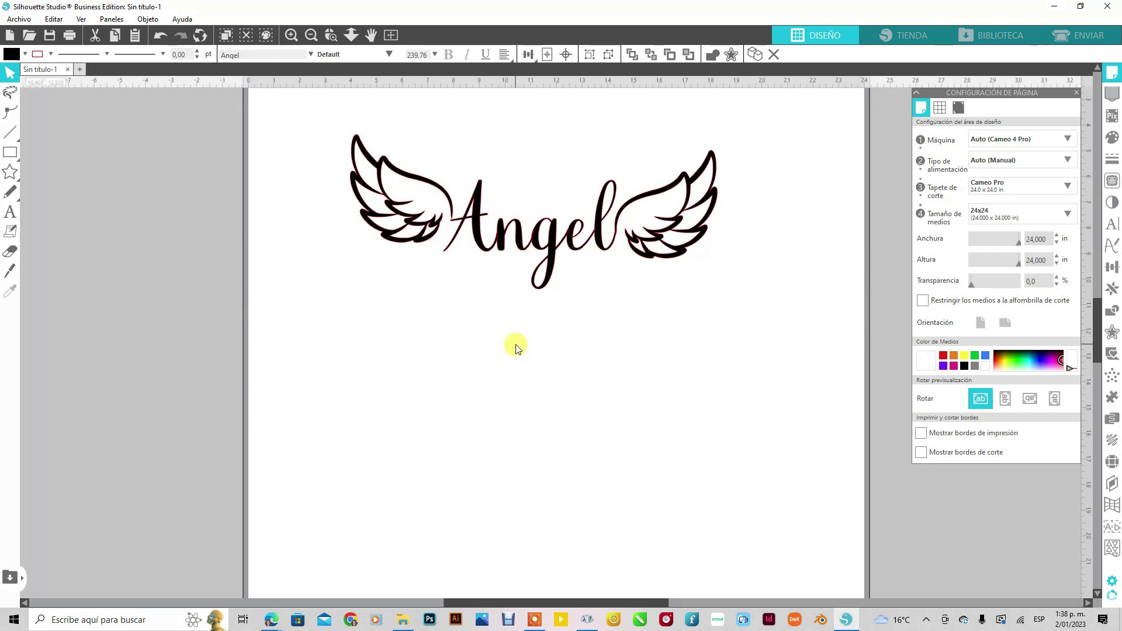
left_click(414, 222)
left_click_drag(416, 226, 417, 226)
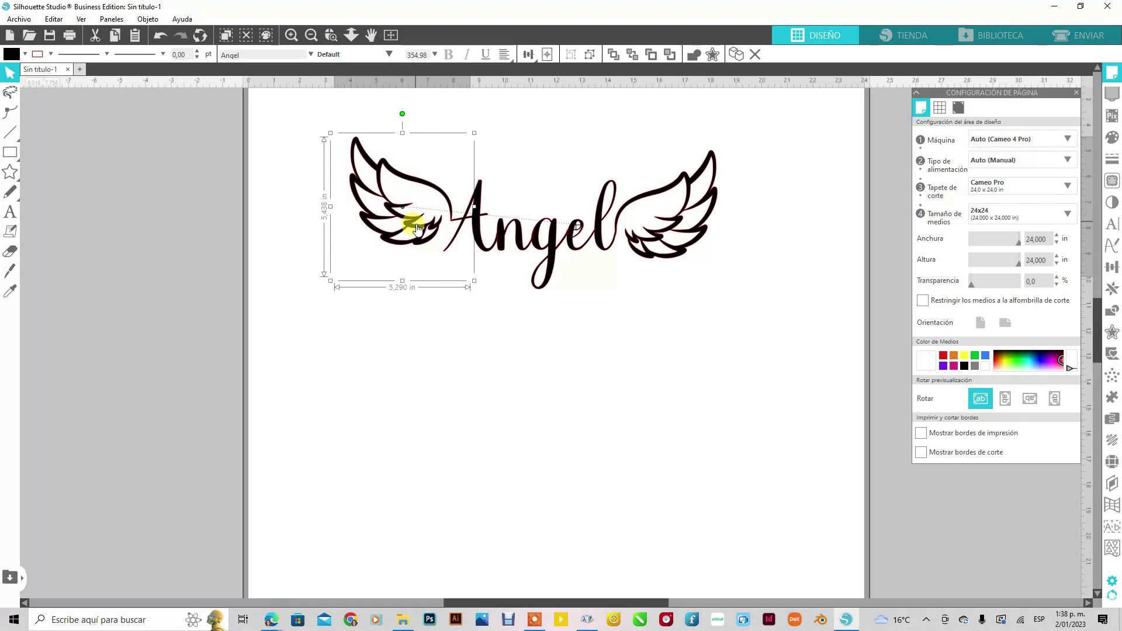
left_click_drag(222, 89, 689, 376)
right_click(688, 377)
left_click(669, 391)
- Select both wings and the word "Angel" and weld them into one shape (Fusionar)
left_click_drag(258, 113, 766, 358)
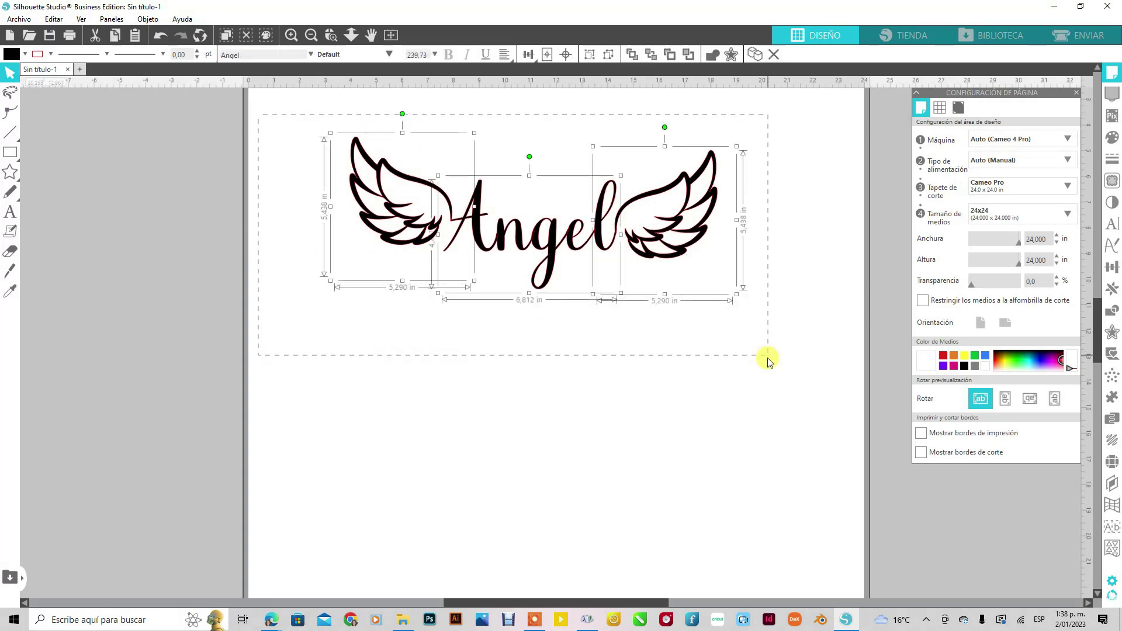
right_click(672, 353)
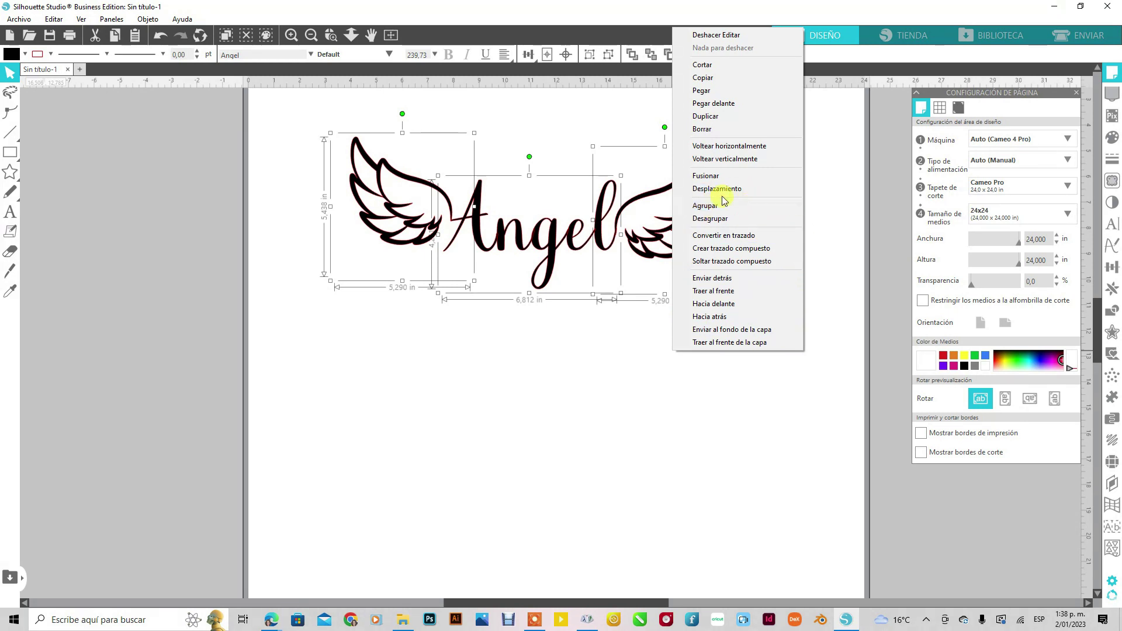
left_click(729, 177)
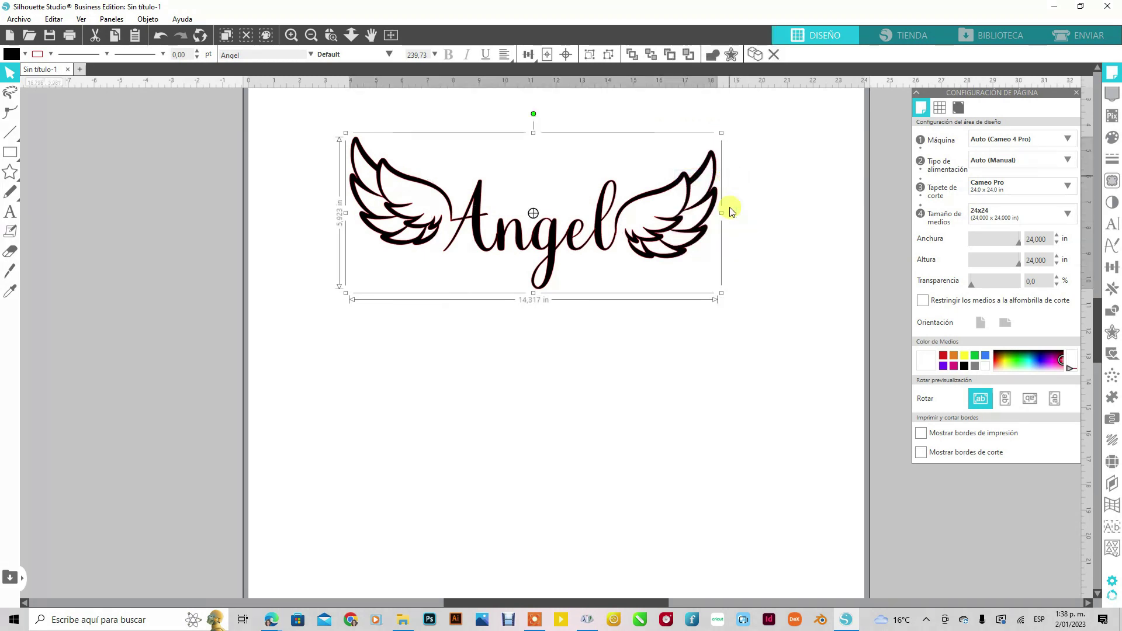
left_click(730, 321)
- Move the welded design down as one piece and back up near the top of the page
left_click_drag(652, 240, 653, 280)
left_click(496, 258)
left_click_drag(289, 147, 759, 351)
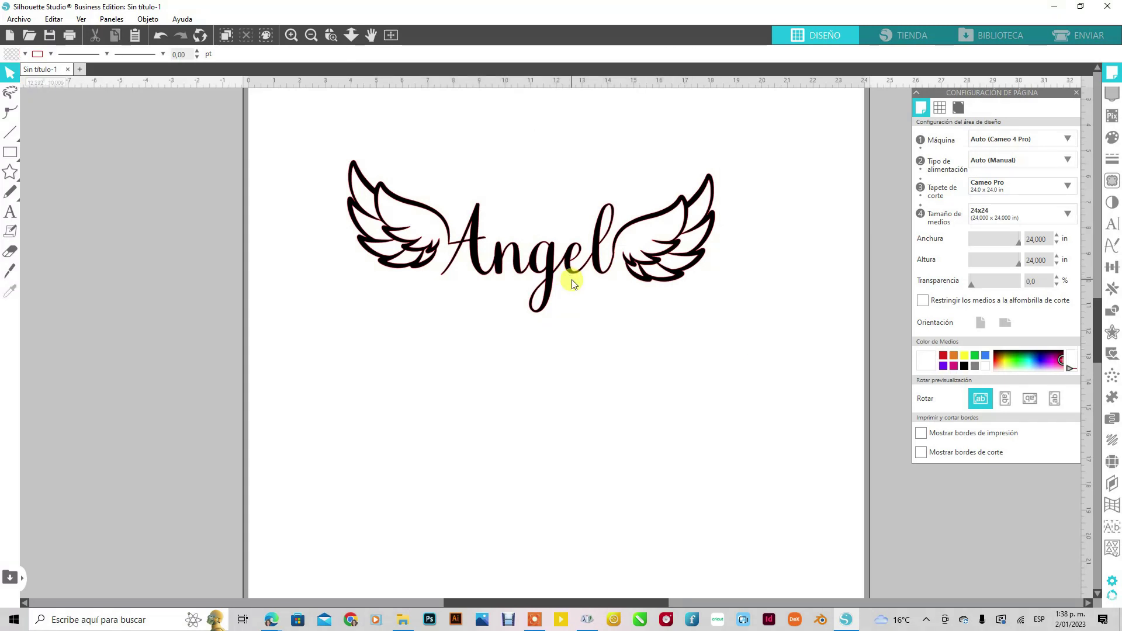
left_click_drag(546, 270, 545, 235)
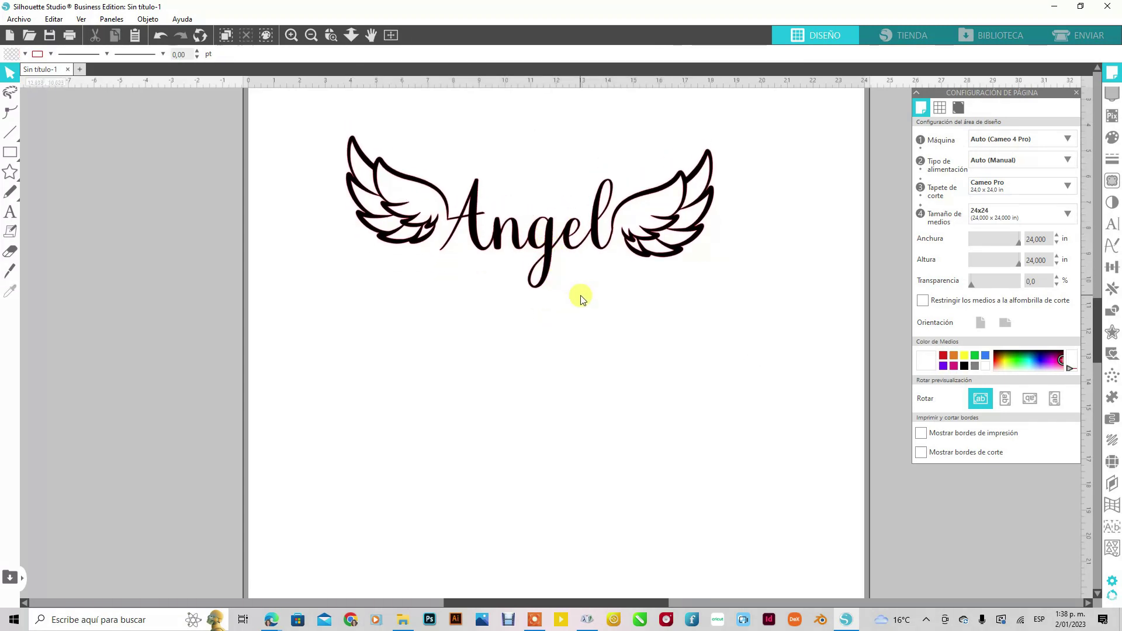
- Enlarge the welded winged design to about 17.2 in wide and fill it with purple (5453A4)
left_click(598, 247)
left_click_drag(716, 293, 785, 351)
left_click(1112, 138)
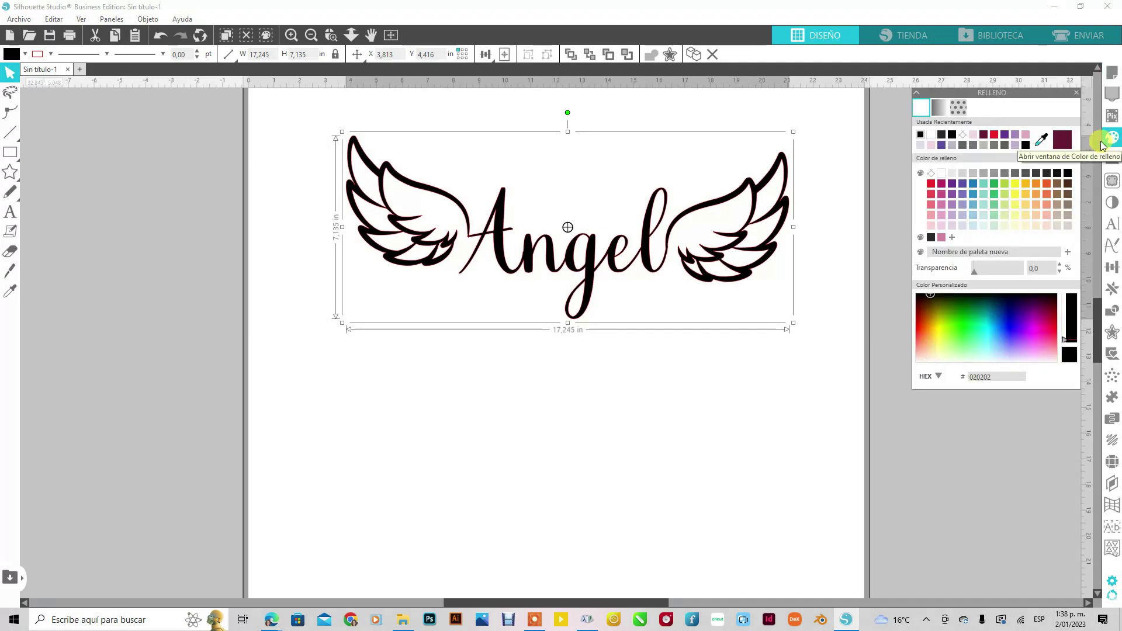
left_click(940, 146)
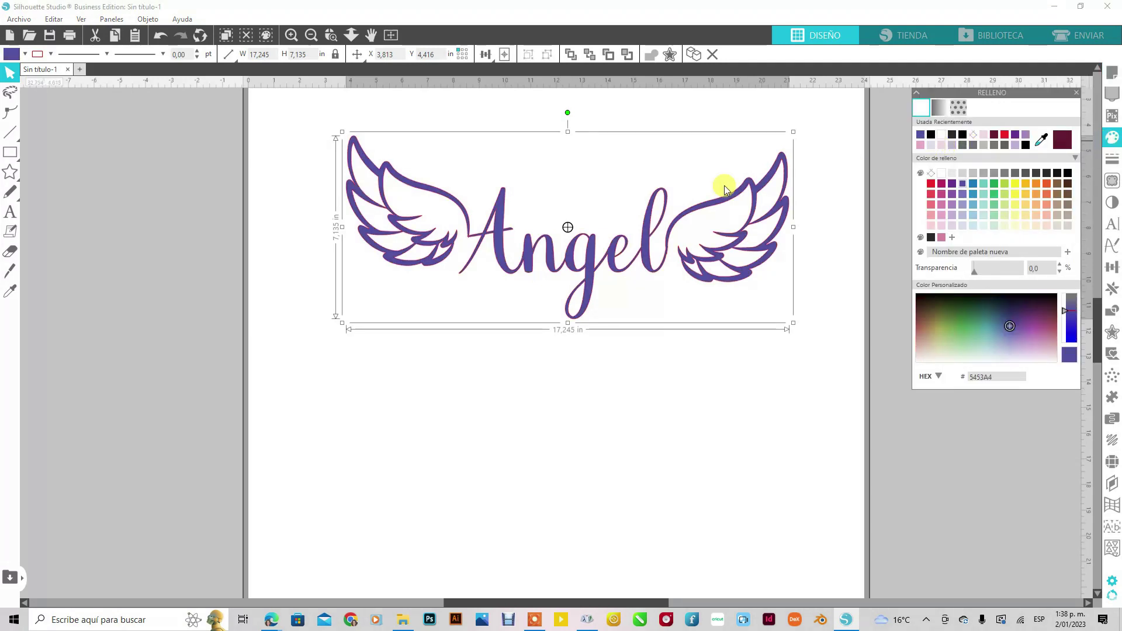
- Set the outline colour of the winged design to black (000000)
left_click(1112, 158)
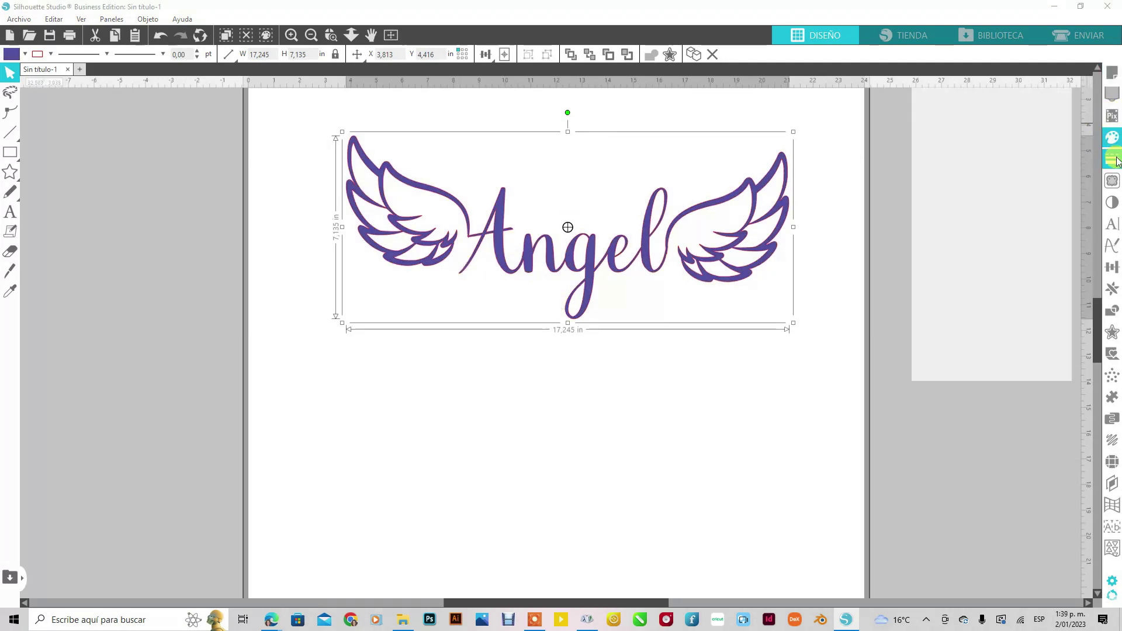
left_click(940, 108)
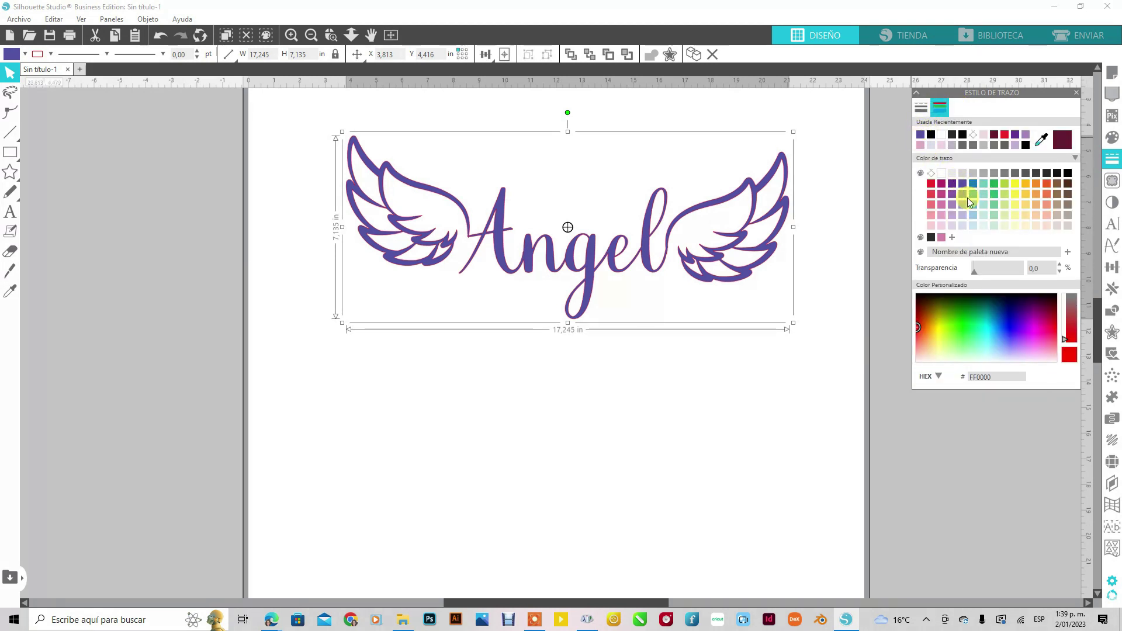
left_click(1068, 173)
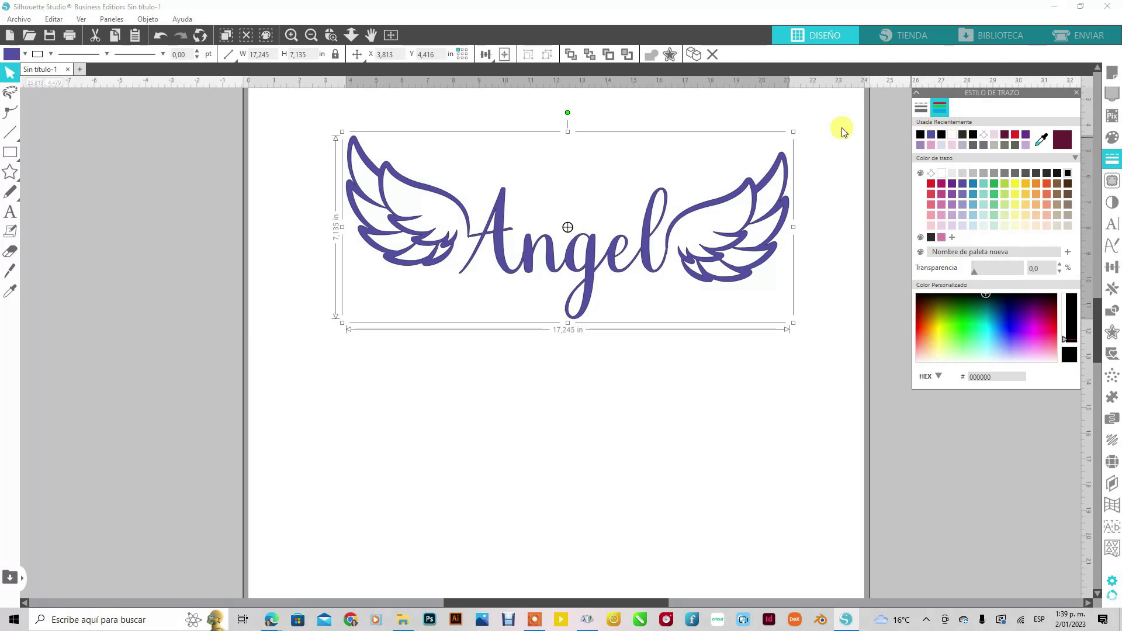
- Give the design's outline the short-dashed line style and set its thickness to 3.00 pt
left_click(162, 54)
left_click(101, 54)
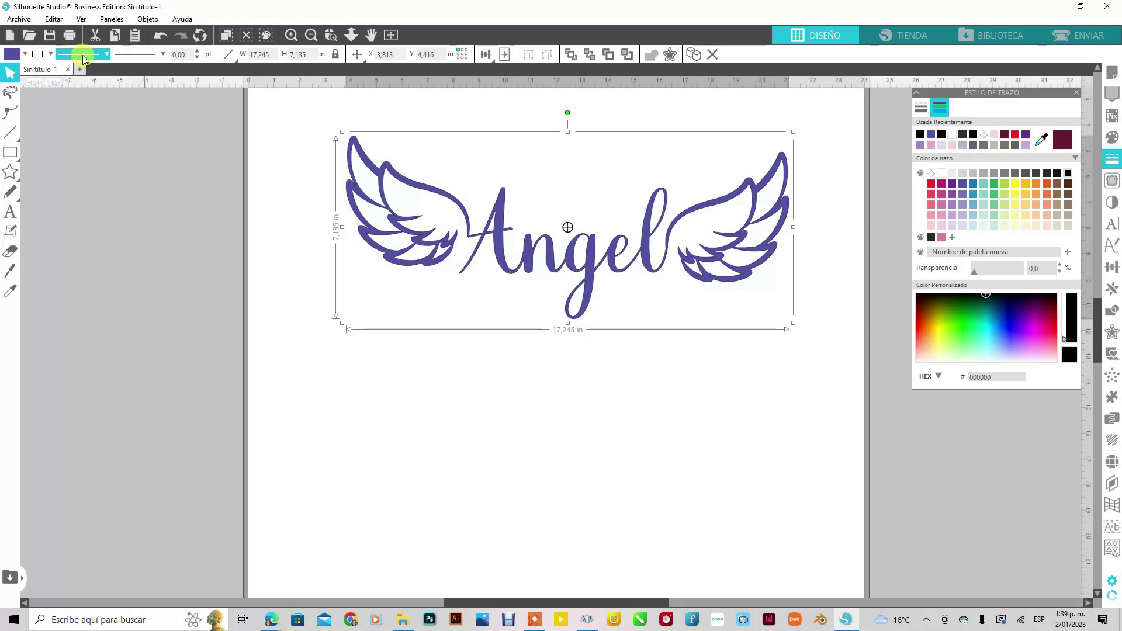
left_click(100, 54)
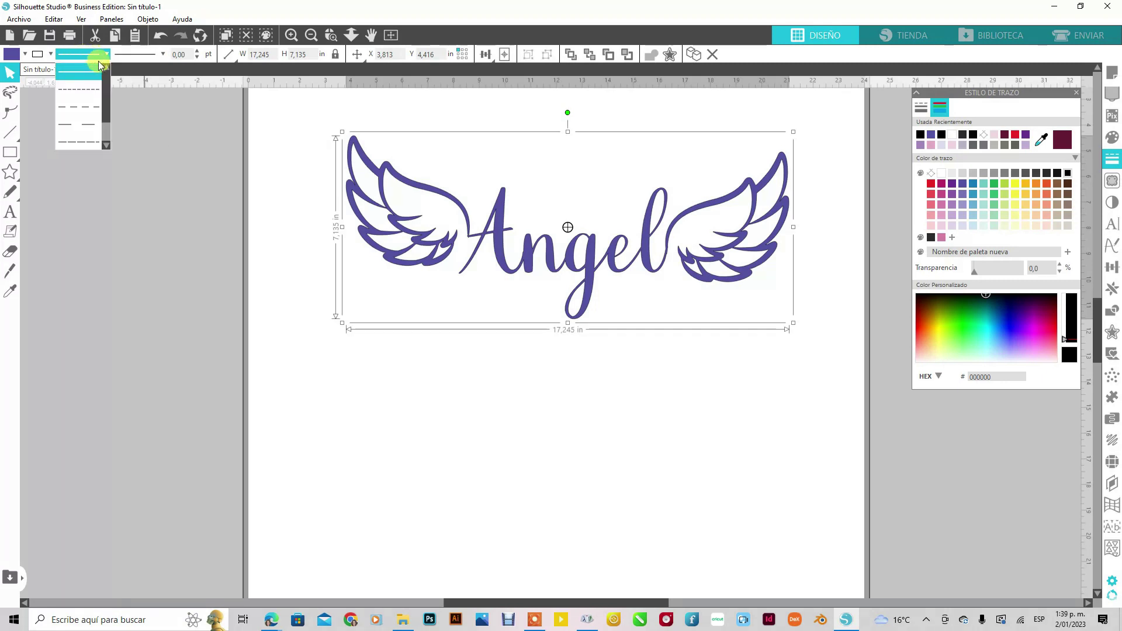
left_click(82, 90)
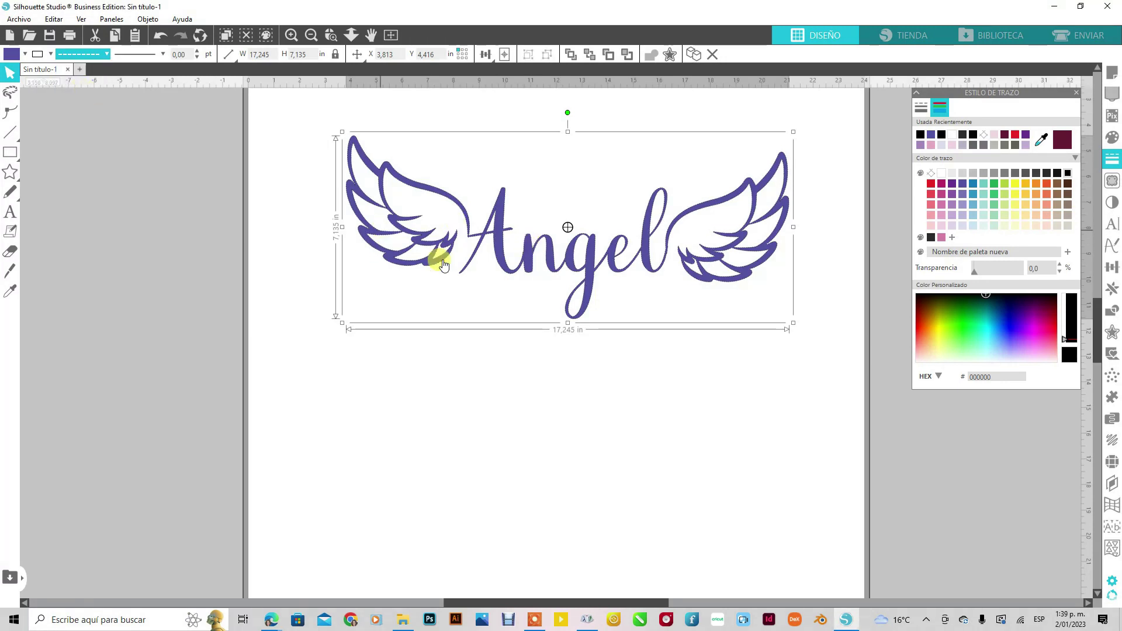
left_click(198, 53)
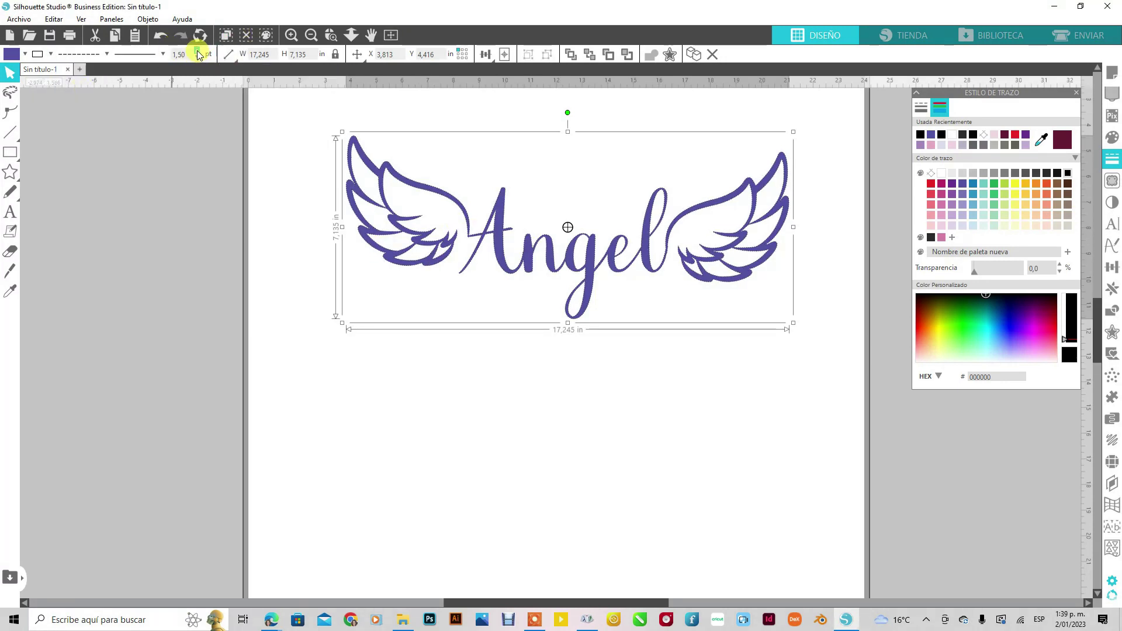
left_click(198, 52)
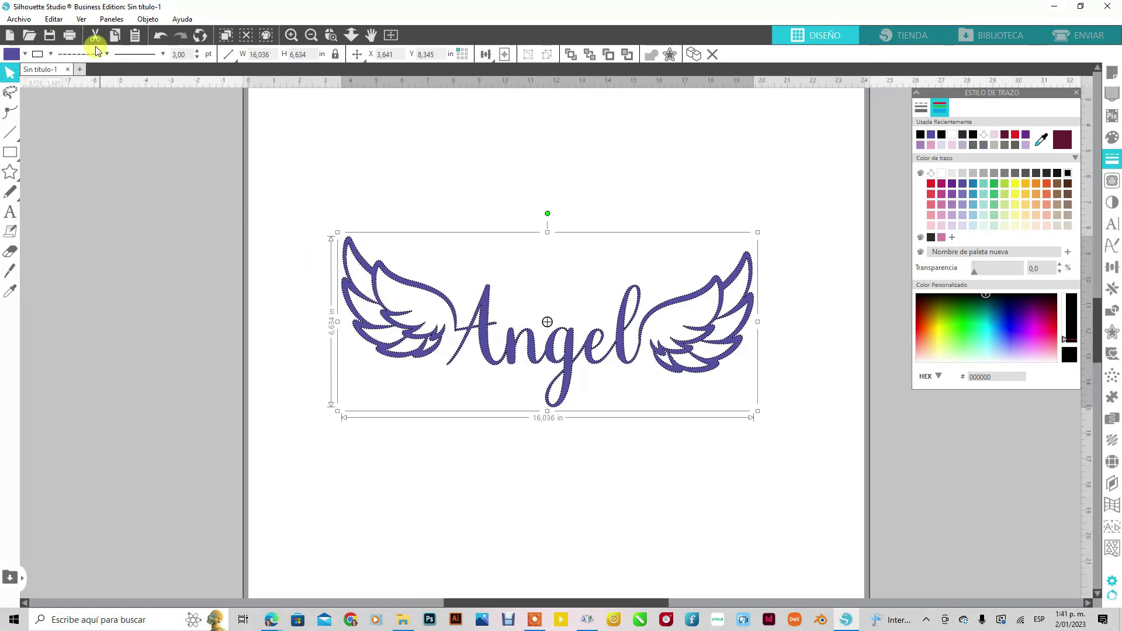
- Try a longer-dashed style on the design's outline, then set the outline to a solid line
left_click(107, 55)
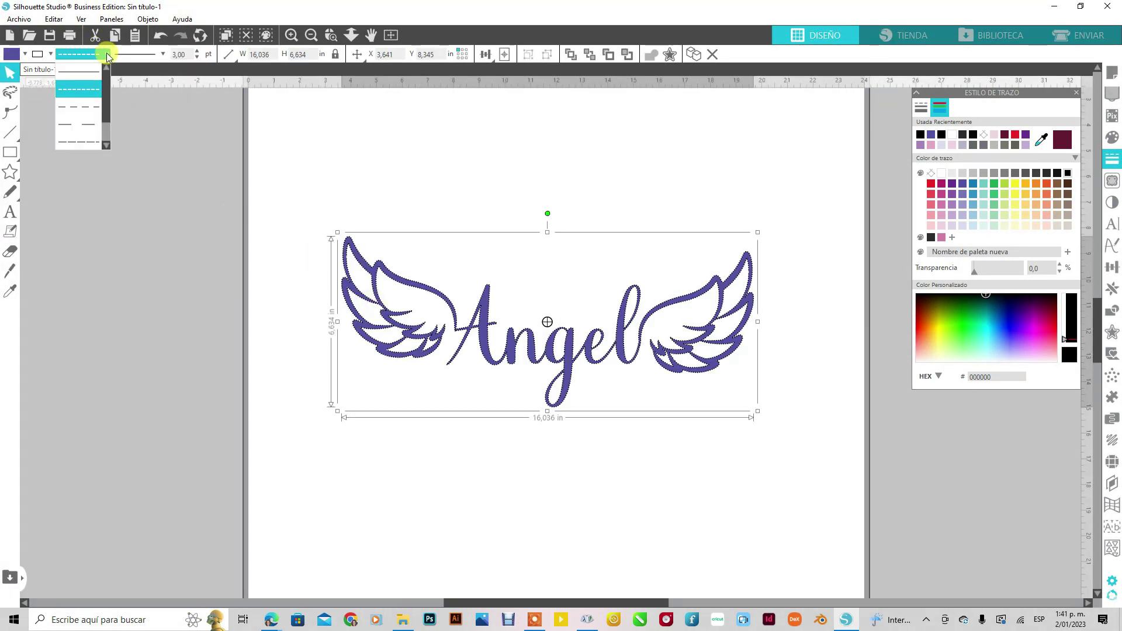
left_click(95, 109)
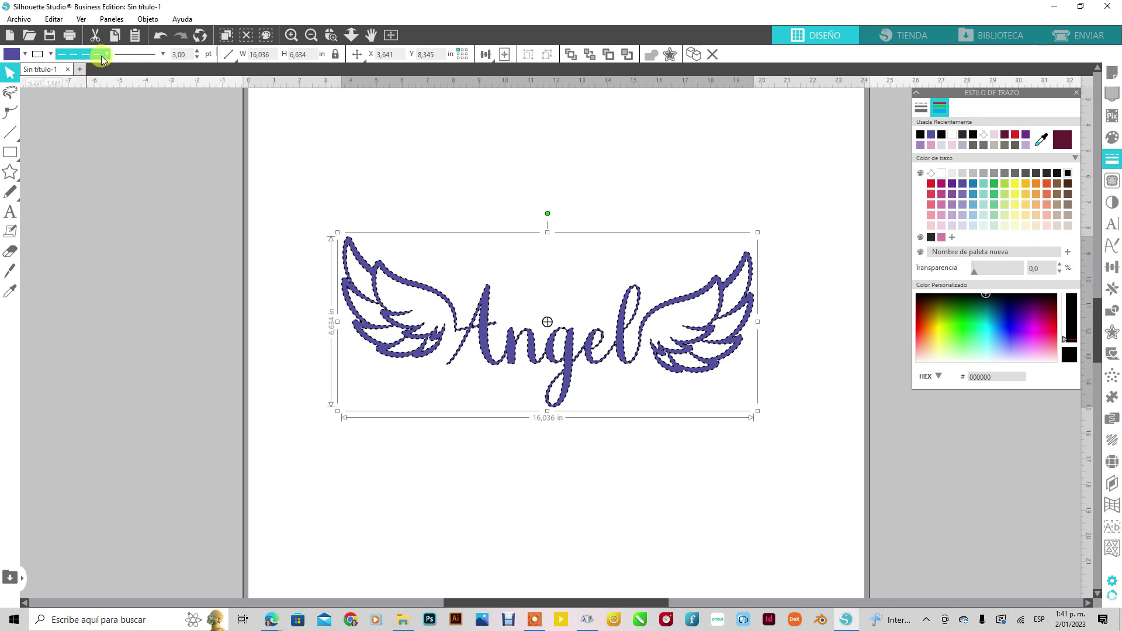
left_click(105, 55)
left_click(88, 70)
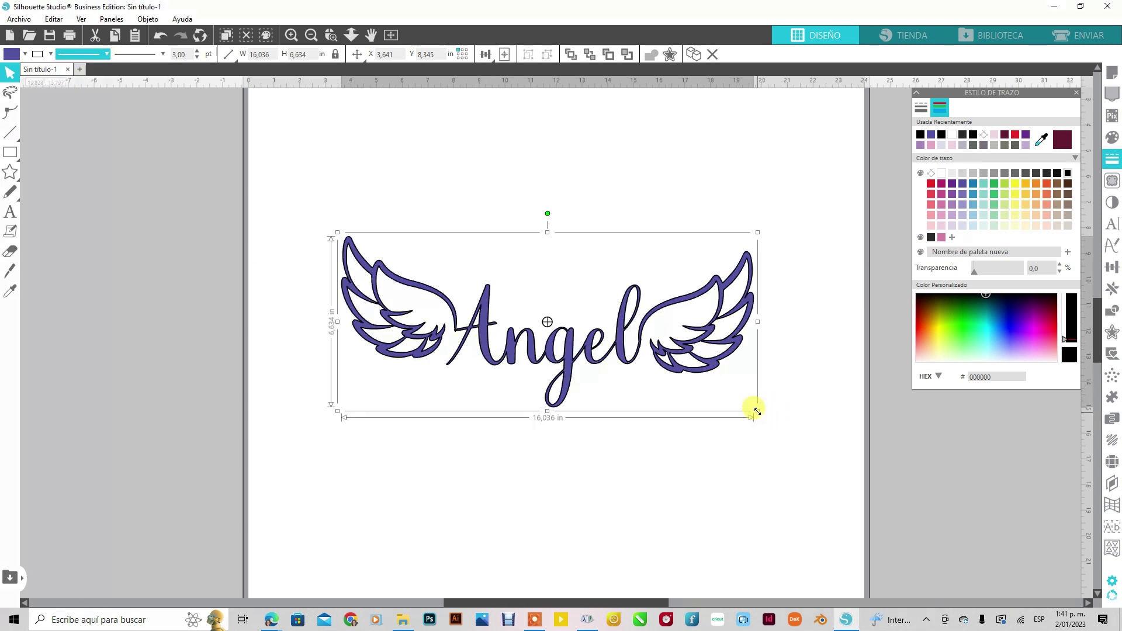
- Enlarge the winged design to about 21.1 in wide and move it so it sits centred across the page width
left_click_drag(758, 411, 779, 420)
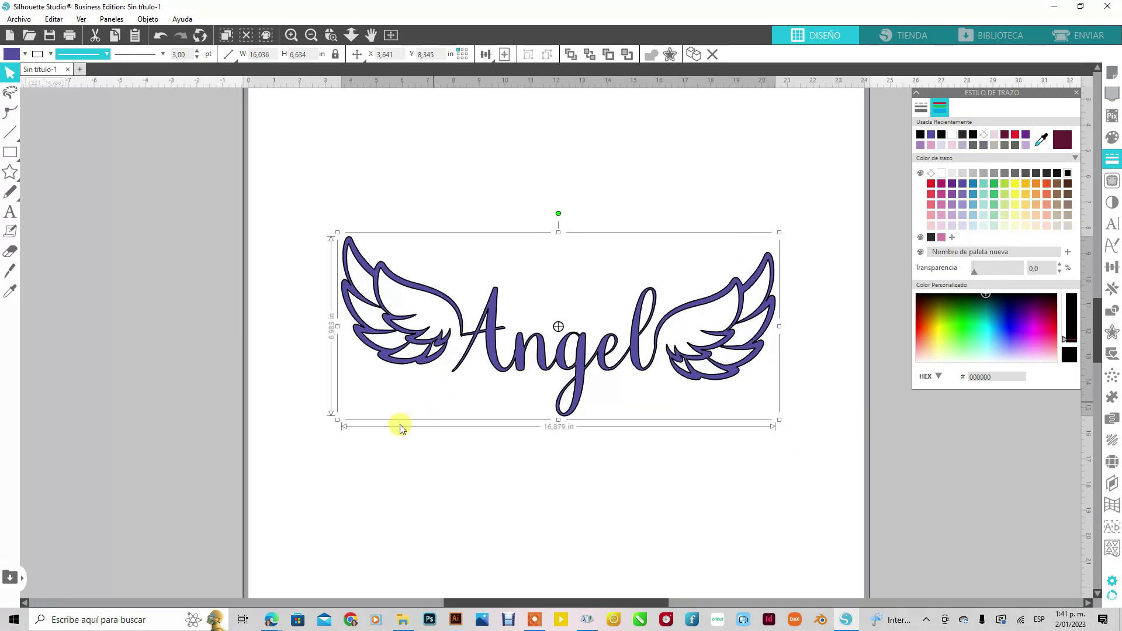
left_click_drag(333, 418, 318, 440)
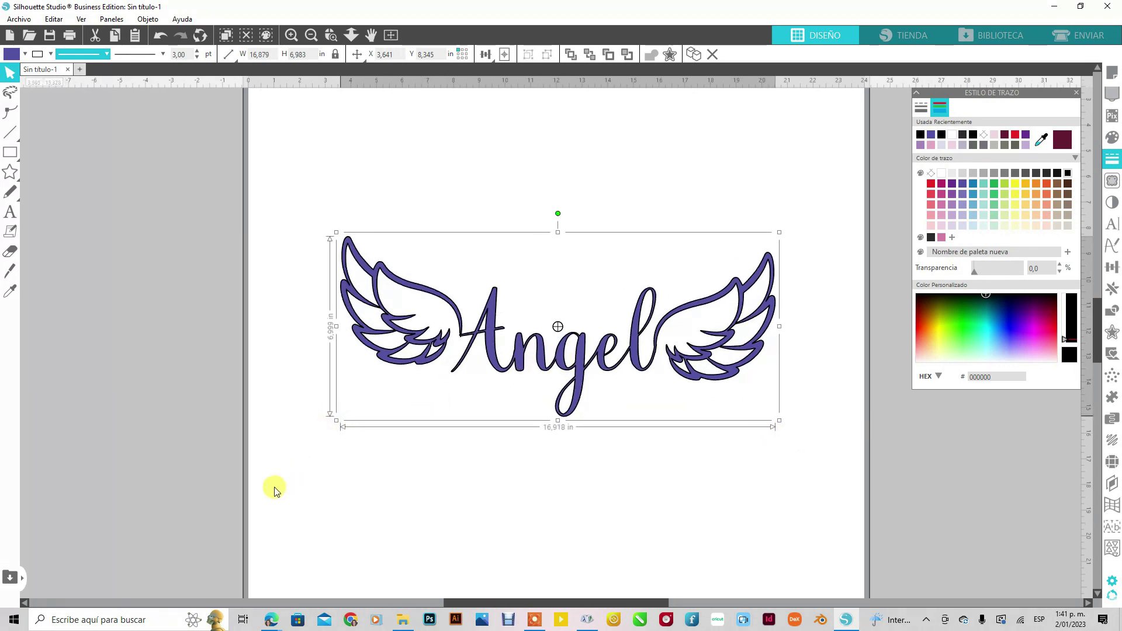
left_click_drag(243, 501, 229, 467)
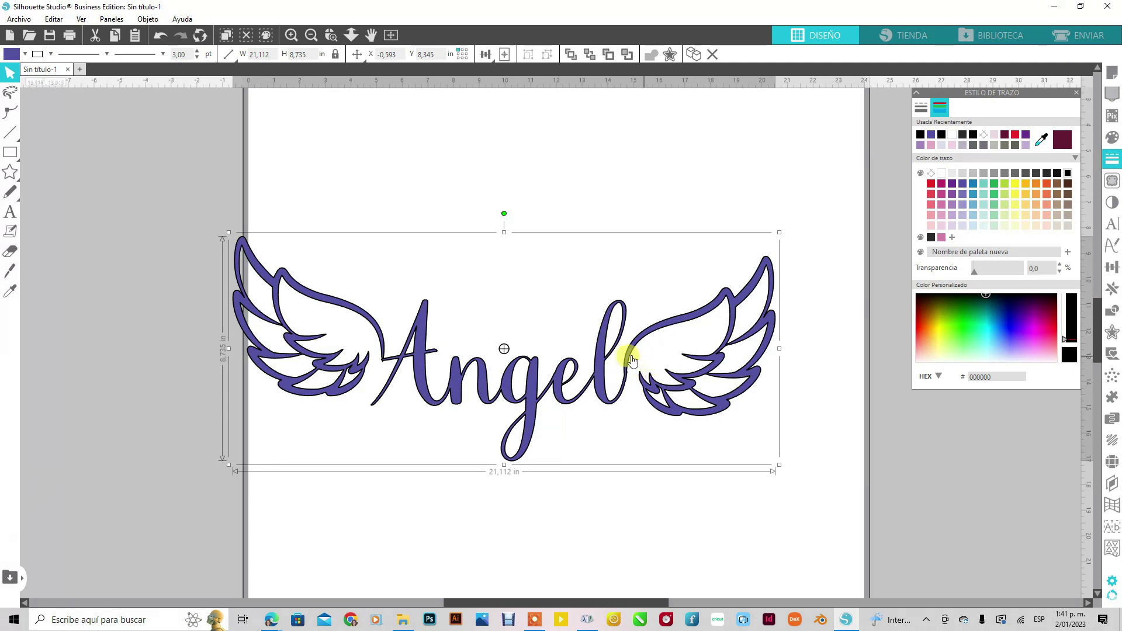
left_click_drag(641, 349, 694, 308)
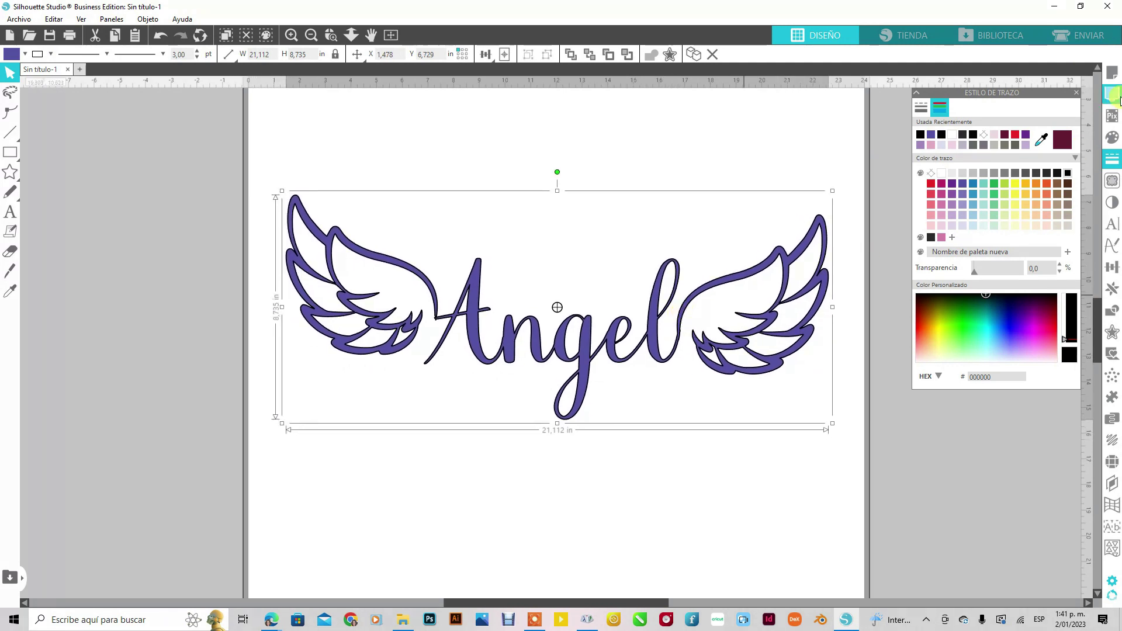
- Try blue, pink, red and lighter blue fills on the winged design, settle on dark maroon (671B33), and deselect it
left_click(1112, 137)
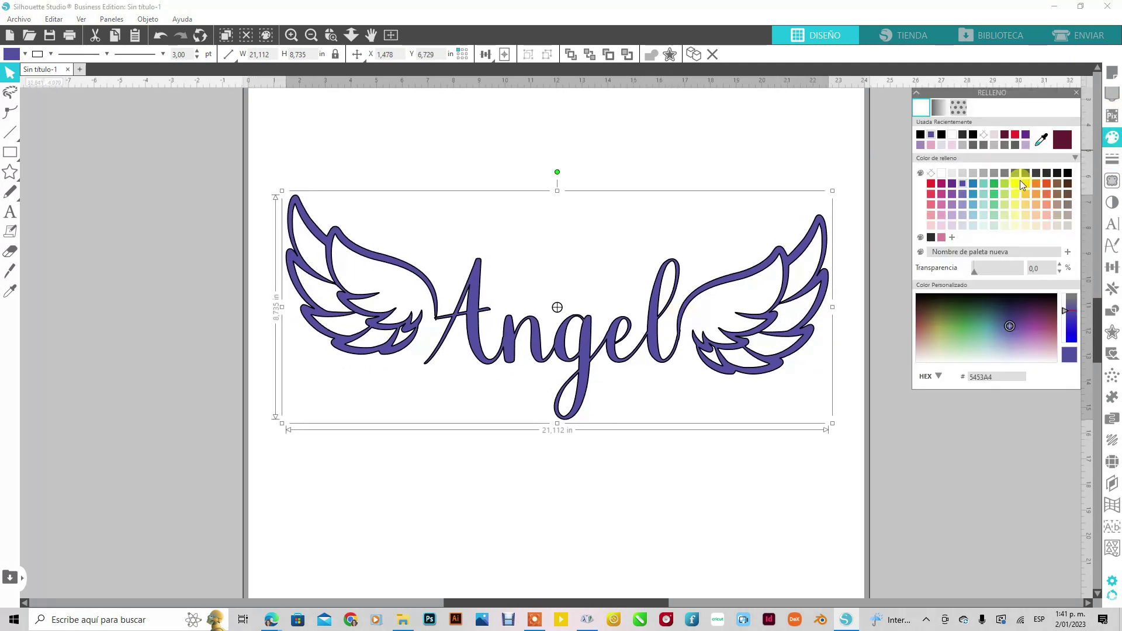
left_click(974, 185)
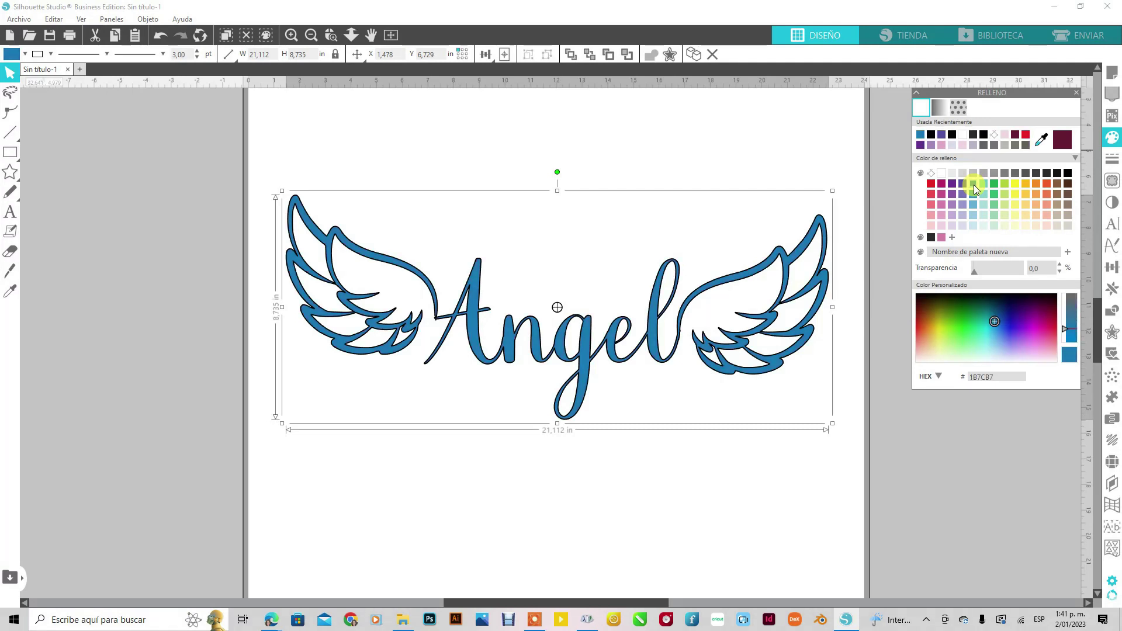
left_click(944, 206)
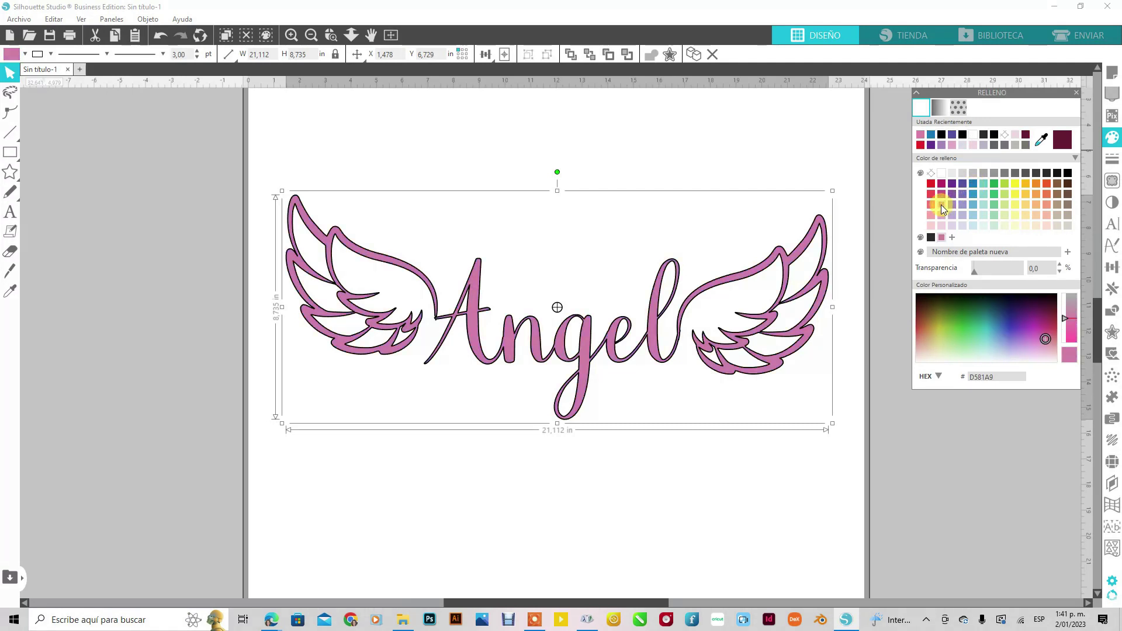
left_click(932, 184)
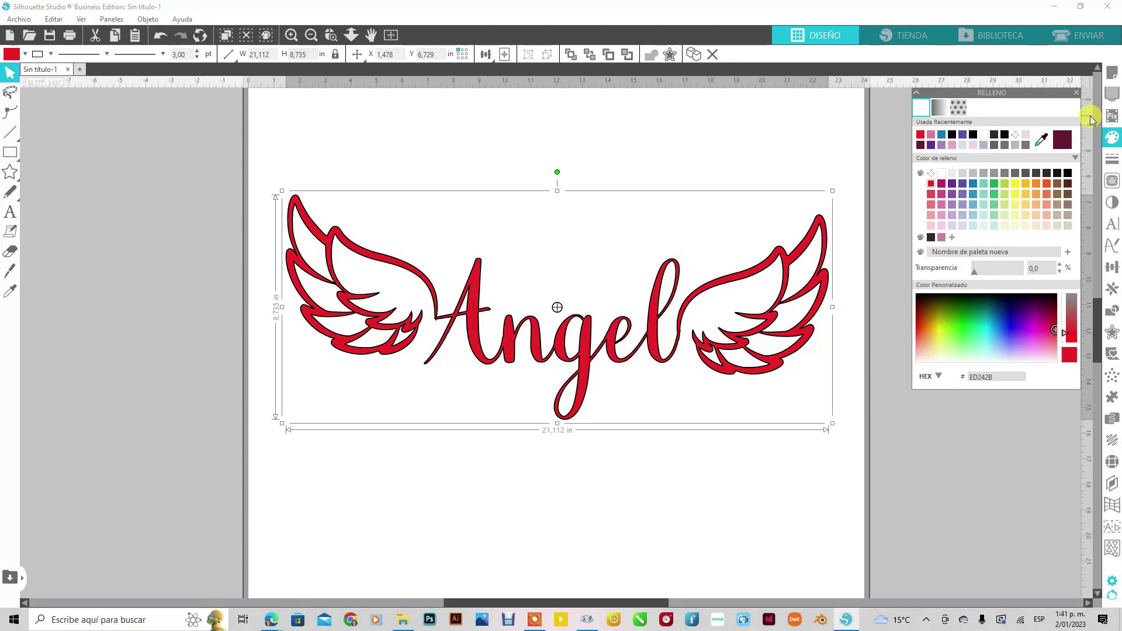
left_click(973, 192)
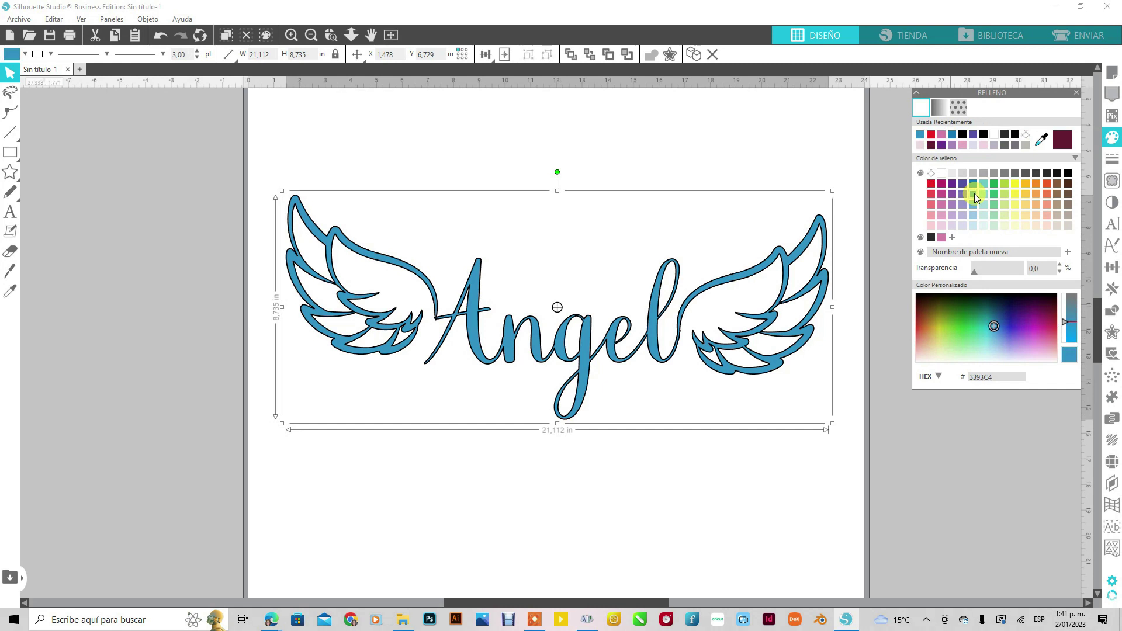
left_click(932, 145)
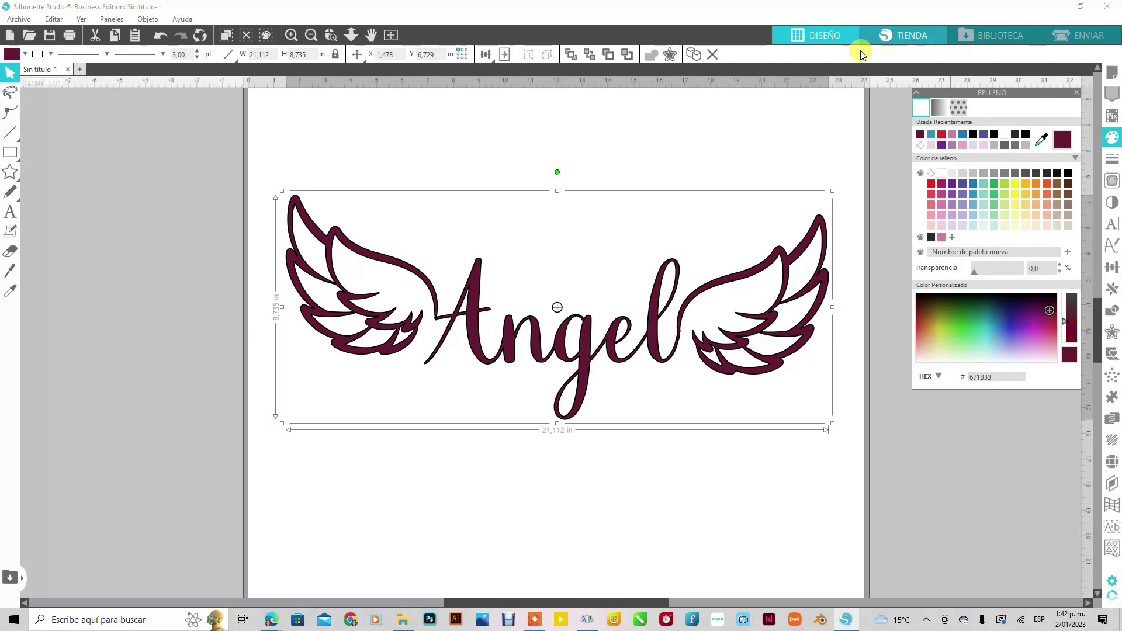
left_click(651, 161)
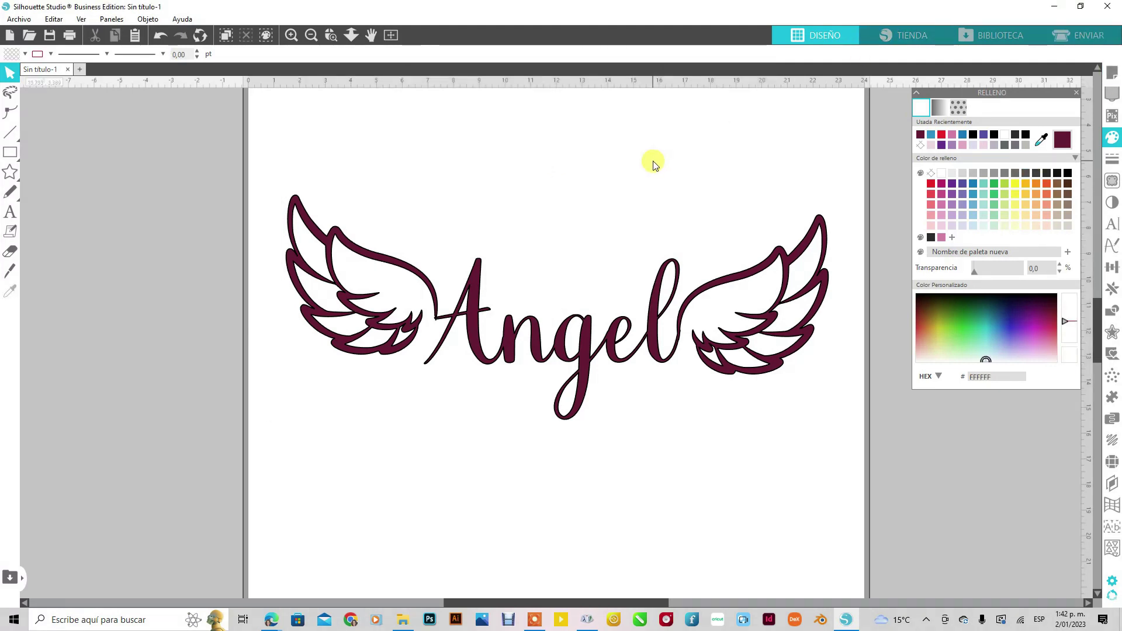